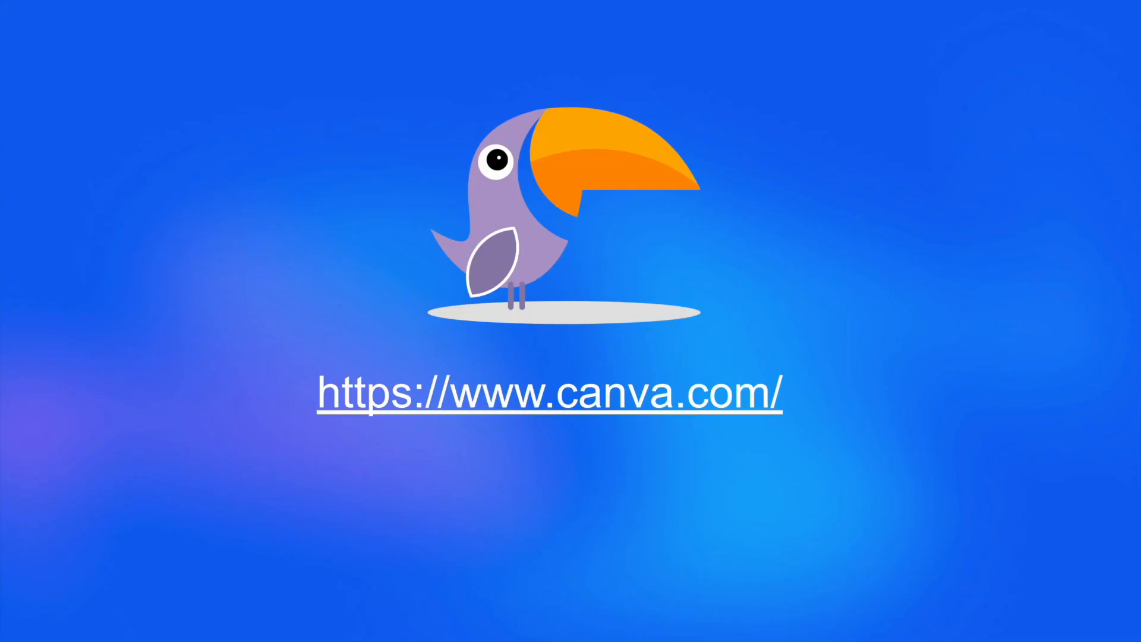
Step: Open the canva.com link from the presentation slide, keeping only the loaded Canva home page beside the presentation
{"action": "left_click", "coordinate": [492, 406]}
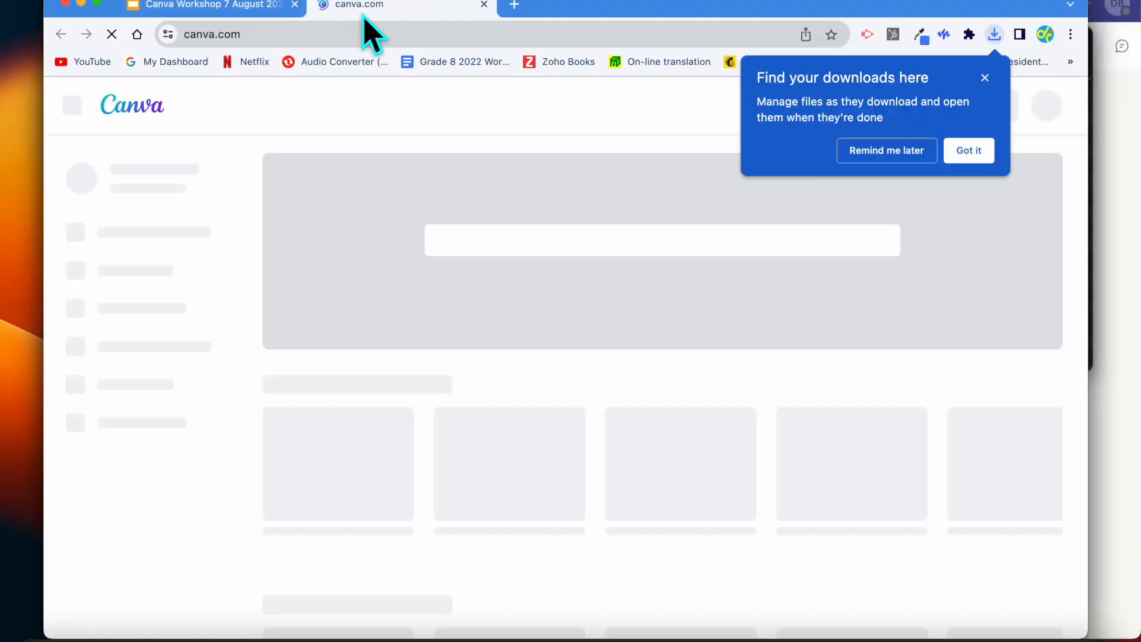
{"action": "left_click", "coordinate": [985, 78]}
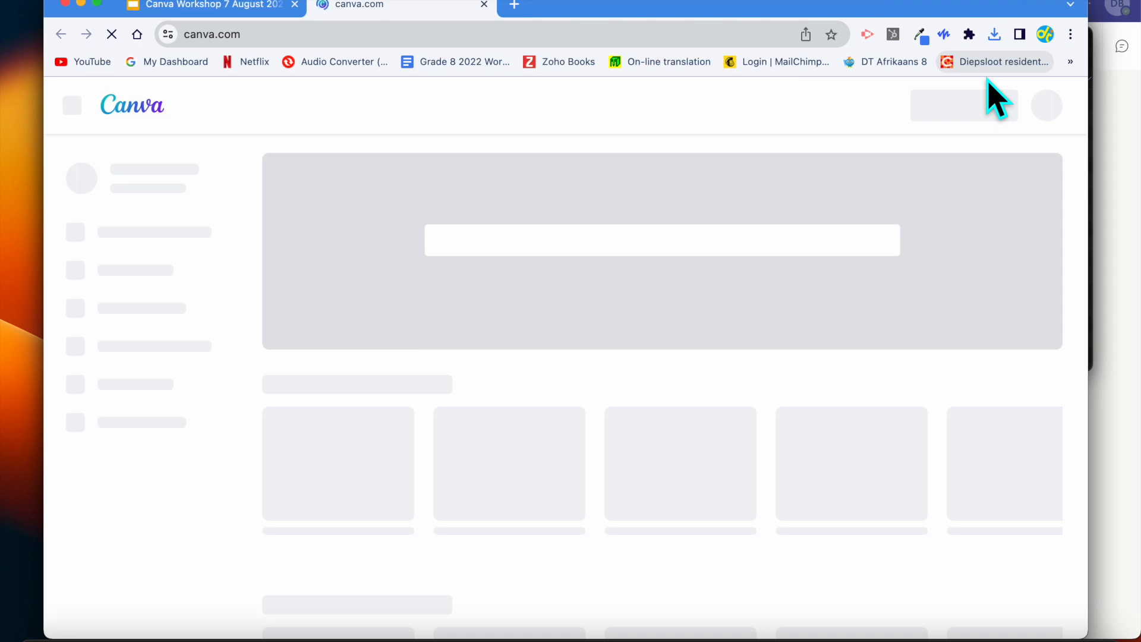
{"action": "left_click", "coordinate": [225, 8]}
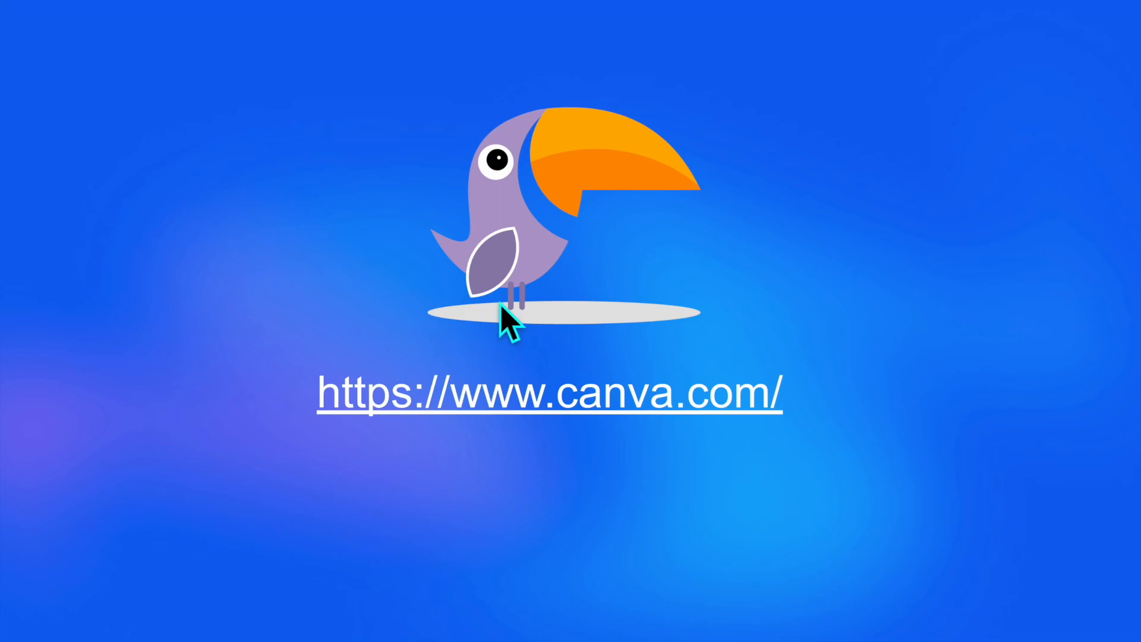
{"action": "left_click", "coordinate": [506, 400]}
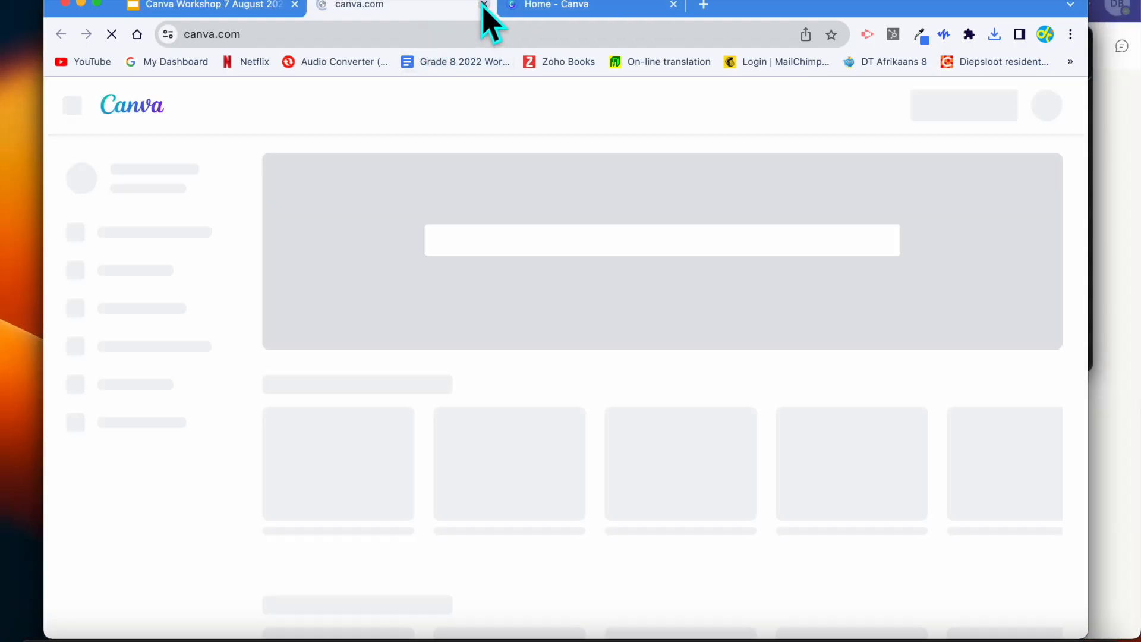
{"action": "left_click", "coordinate": [485, 5]}
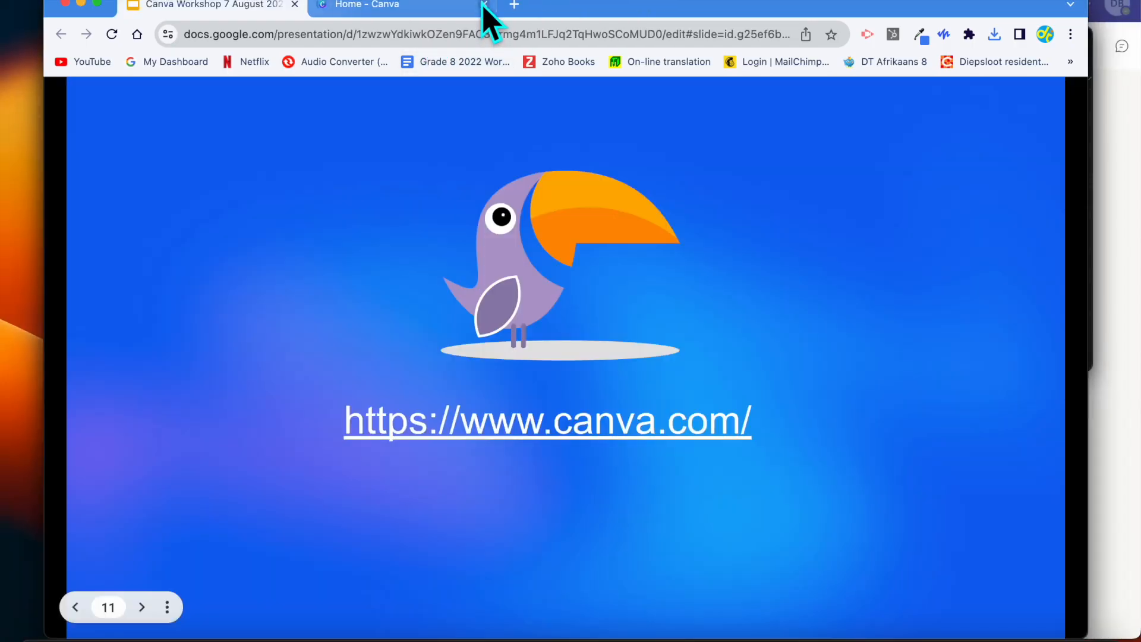
{"action": "left_click", "coordinate": [345, 11]}
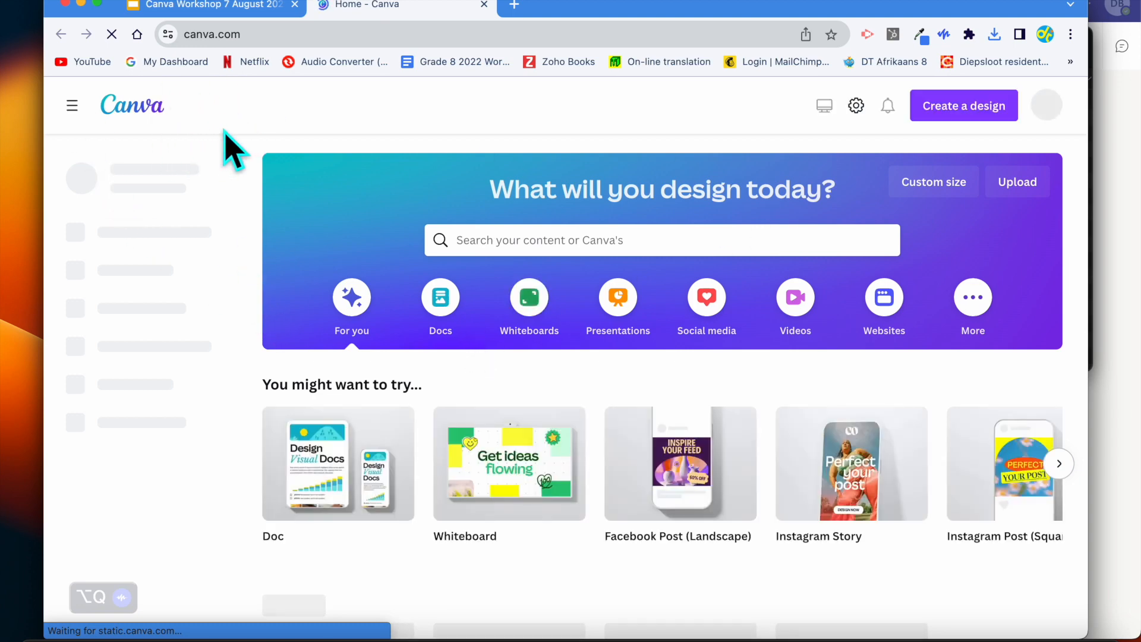
Step: Widen the browser window on both sides and leave the Canva home page's side navigation expanded
{"action": "left_click", "coordinate": [70, 113]}
{"action": "left_click", "coordinate": [70, 113]}
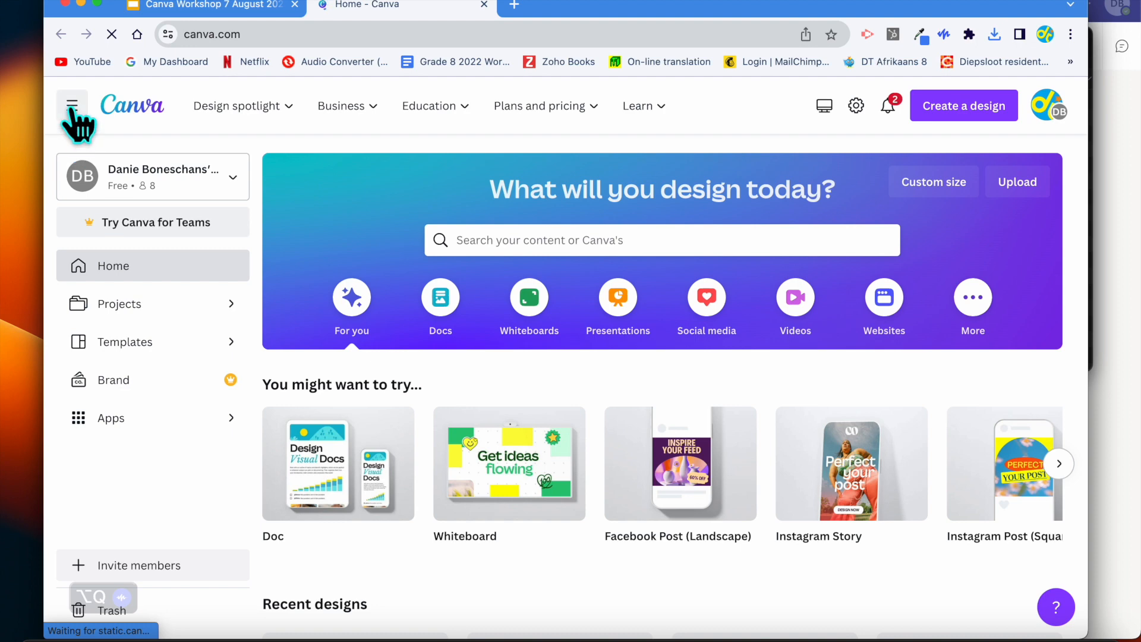
{"action": "left_click", "coordinate": [71, 111]}
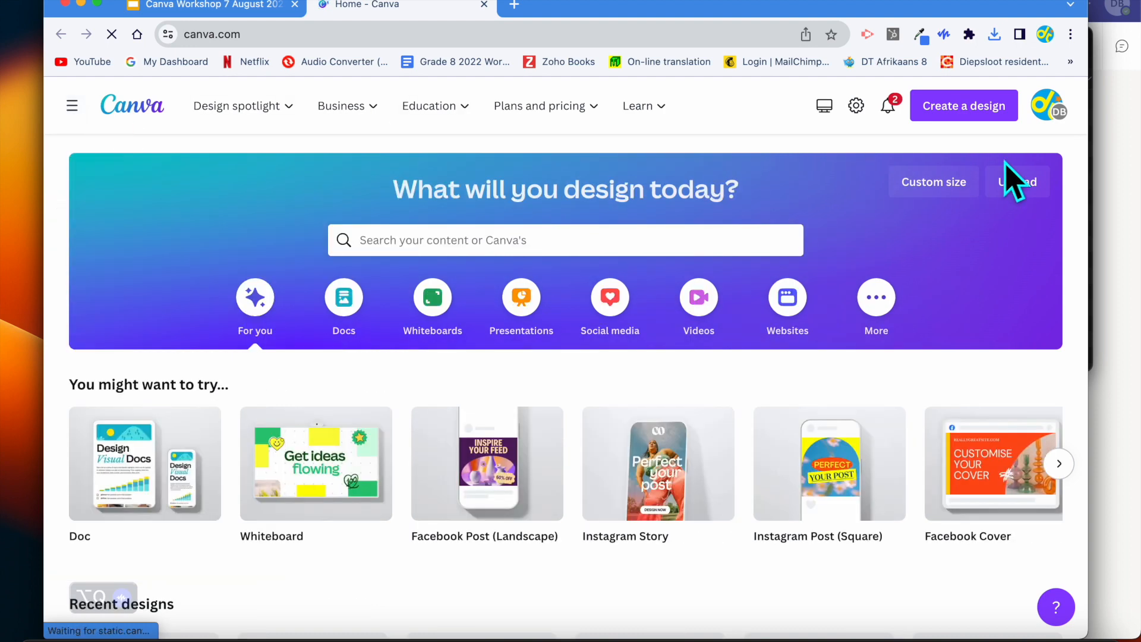
{"action": "left_click_drag", "start_coordinate": [1088, 153], "coordinate": [1129, 153]}
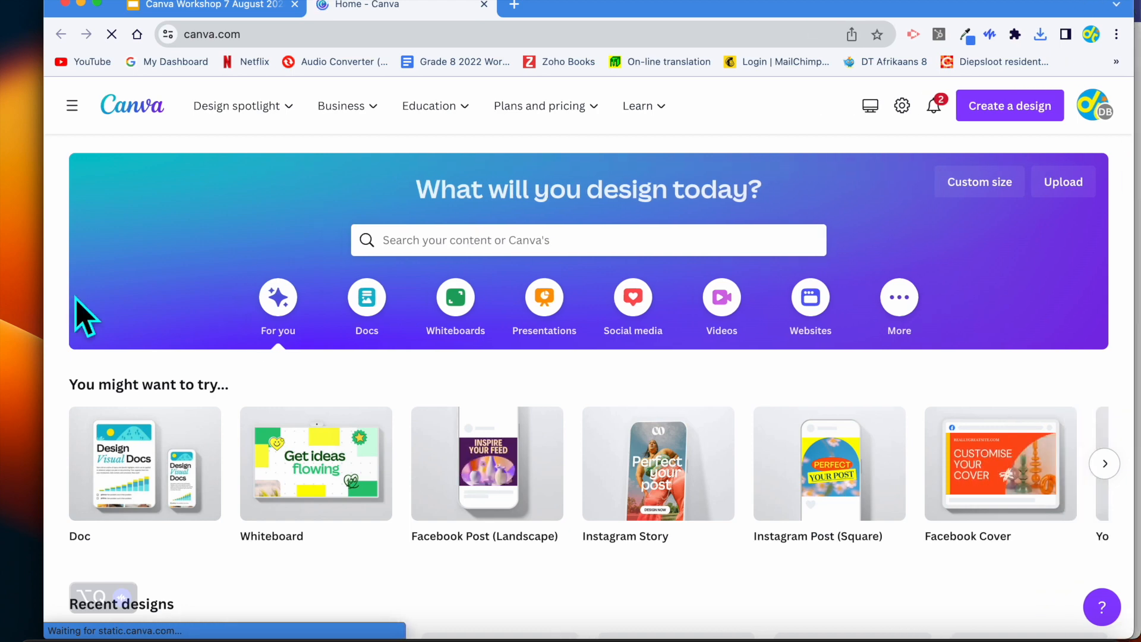
{"action": "left_click_drag", "start_coordinate": [43, 244], "coordinate": [1, 244]}
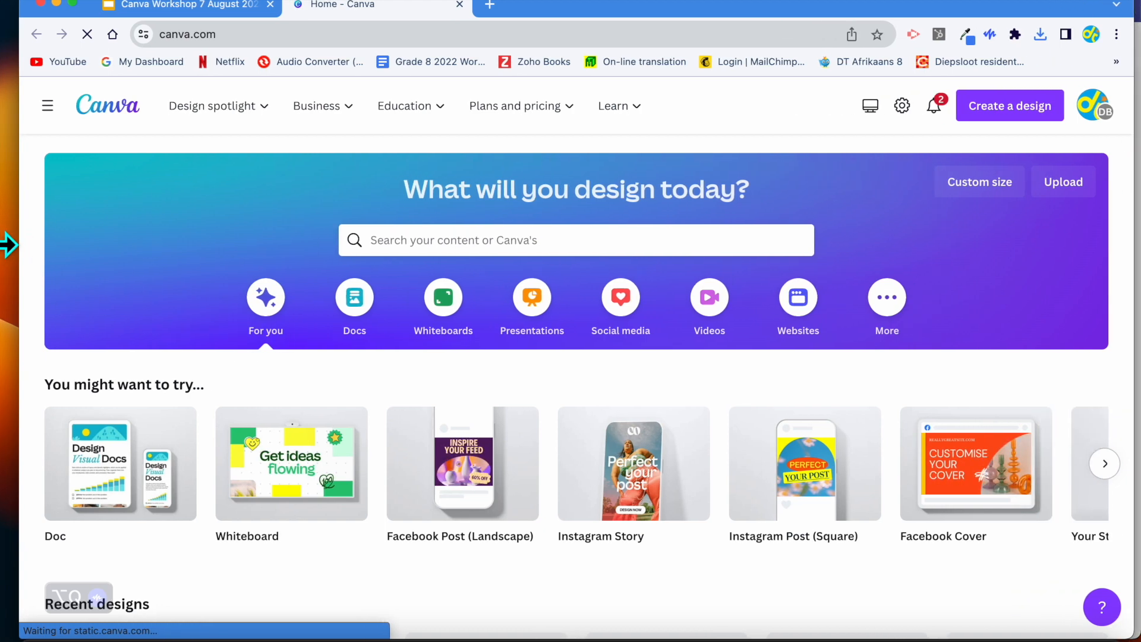
{"action": "left_click", "coordinate": [48, 110]}
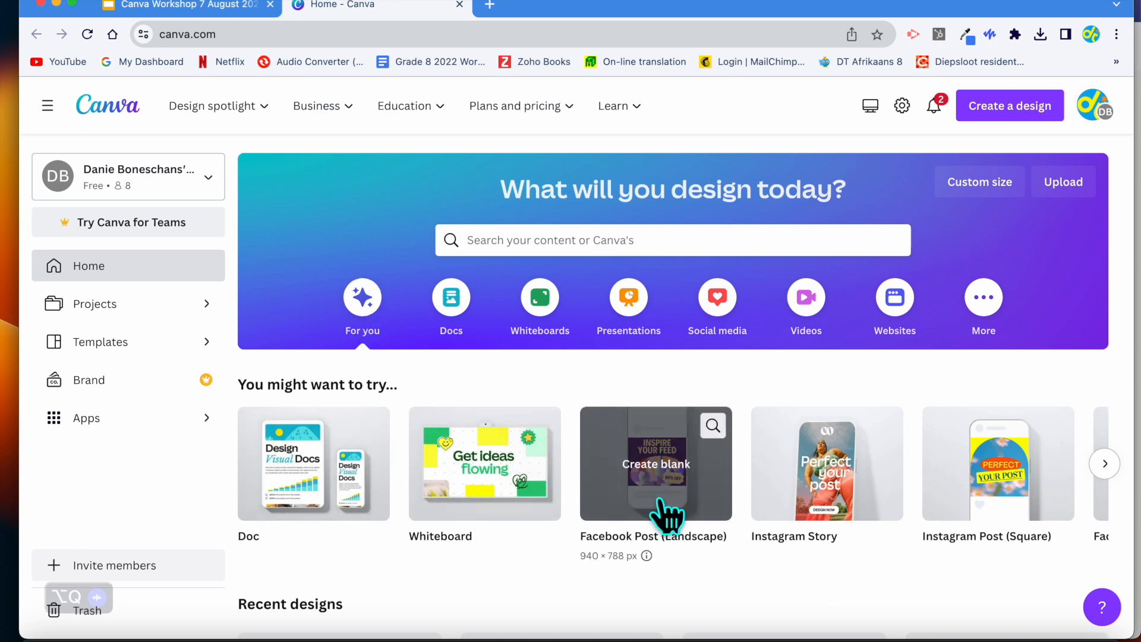
Step: Look through the recent designs on the home page and return to the design categories
{"action": "scroll", "coordinate": [559, 553], "scroll_direction": "down", "scroll_amount": 2}
{"action": "scroll", "coordinate": [550, 544], "scroll_direction": "up", "scroll_amount": 2}
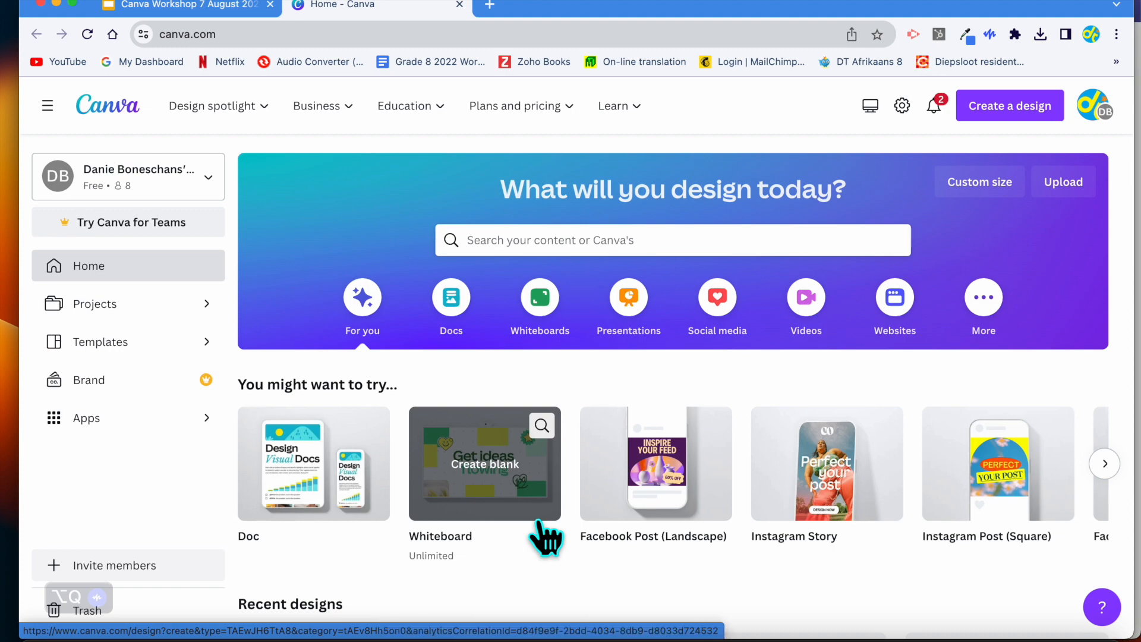
{"action": "scroll", "coordinate": [544, 538], "scroll_direction": "down", "scroll_amount": 10}
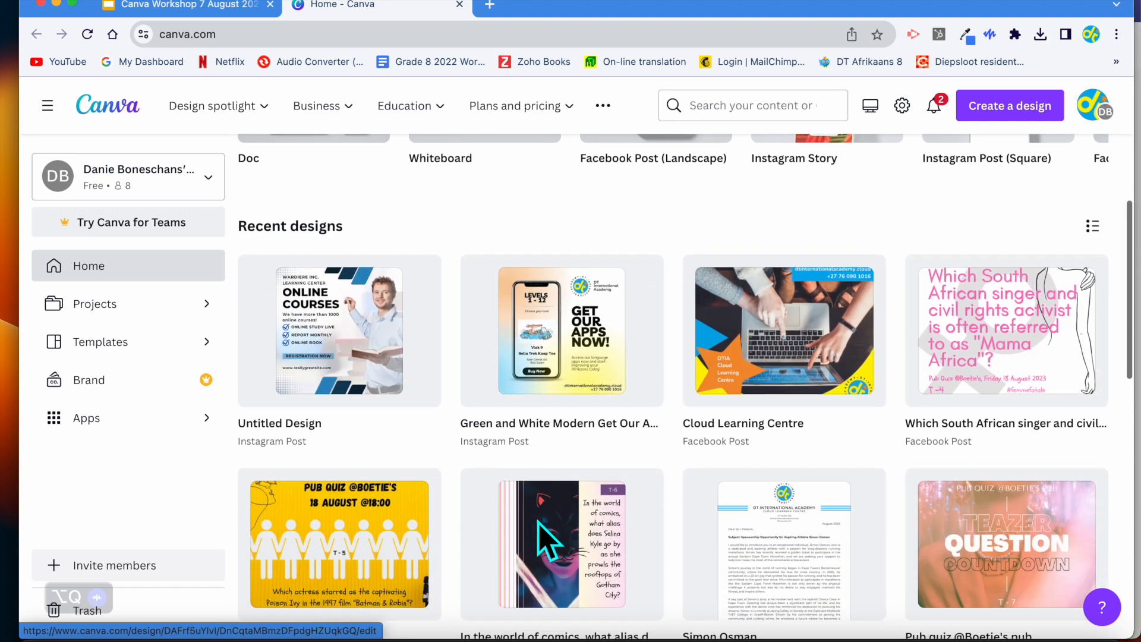
{"action": "scroll", "coordinate": [544, 537], "scroll_direction": "down", "scroll_amount": 7}
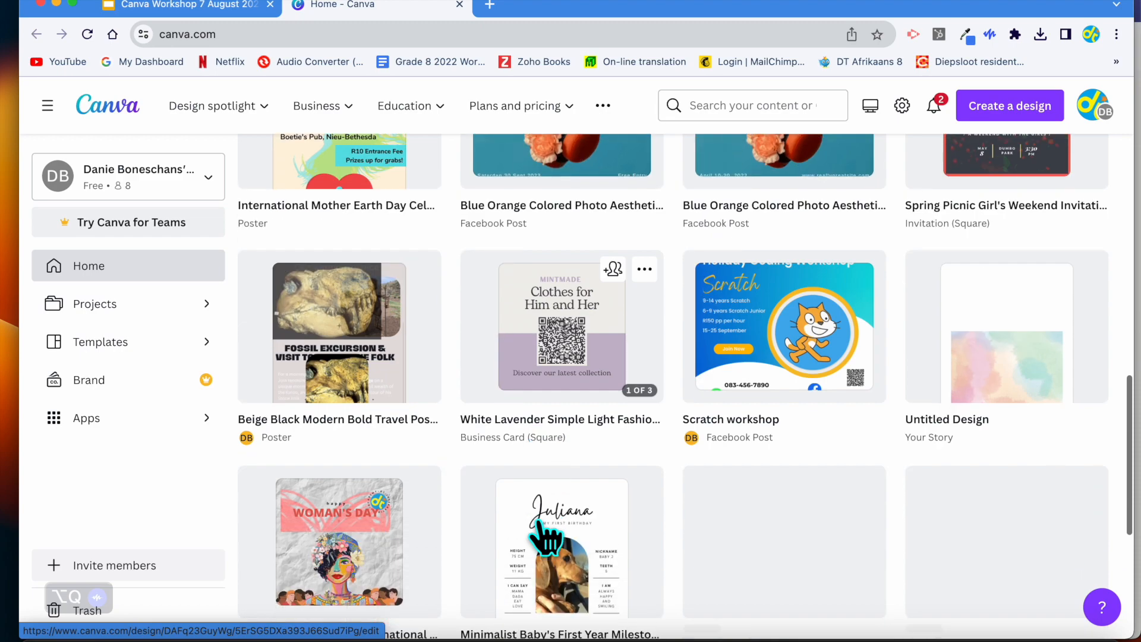
{"action": "scroll", "coordinate": [543, 523], "scroll_direction": "up", "scroll_amount": 7}
{"action": "scroll", "coordinate": [484, 279], "scroll_direction": "up", "scroll_amount": 10}
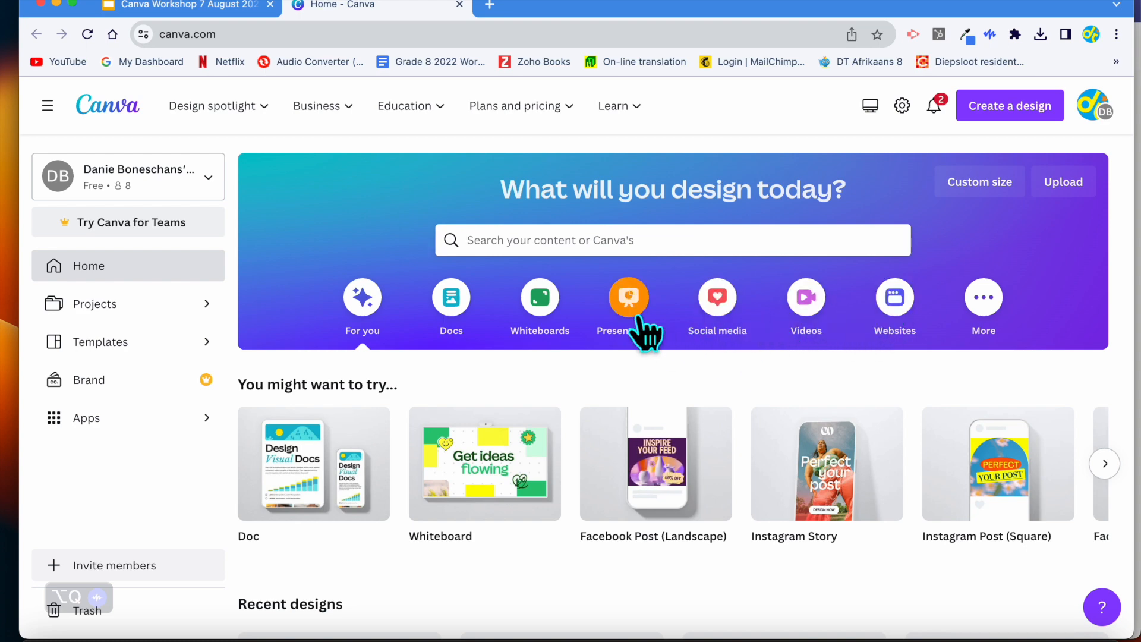
Step: Show the social media design types and examine the popular and Instagram formats
{"action": "left_click", "coordinate": [719, 306]}
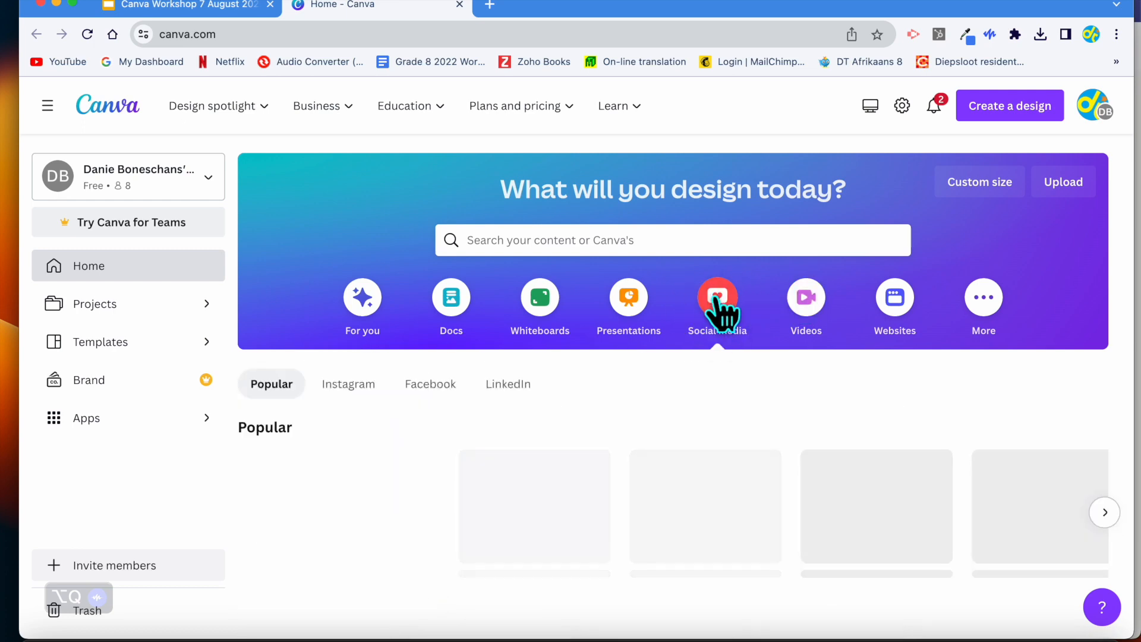
{"action": "scroll", "coordinate": [713, 526], "scroll_direction": "down", "scroll_amount": 3}
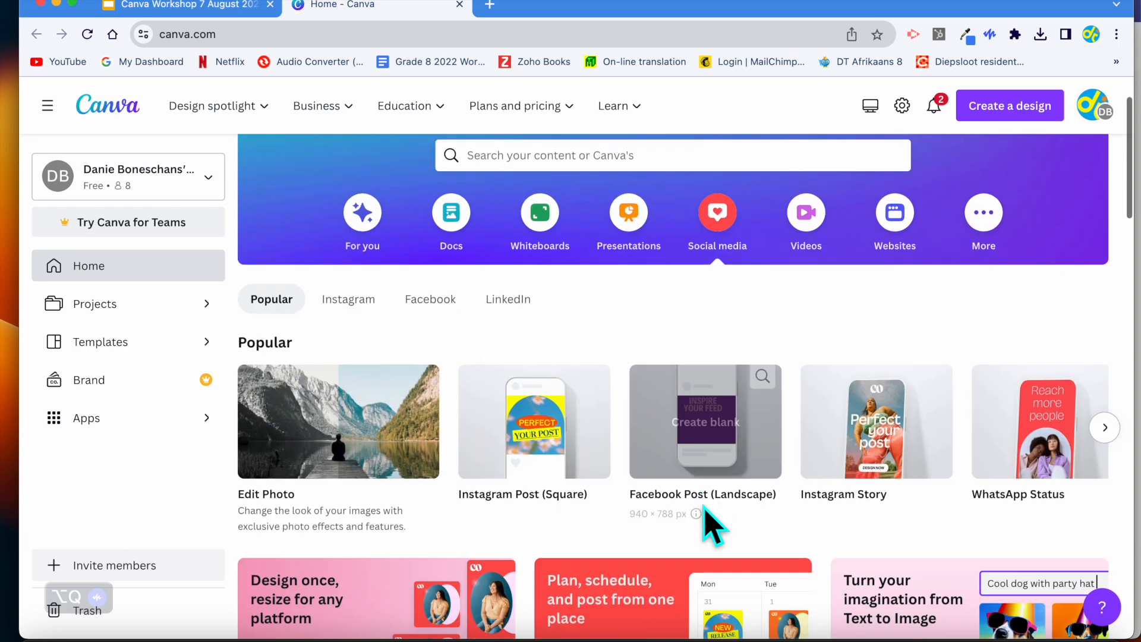
{"action": "scroll", "coordinate": [710, 523], "scroll_direction": "down", "scroll_amount": 1}
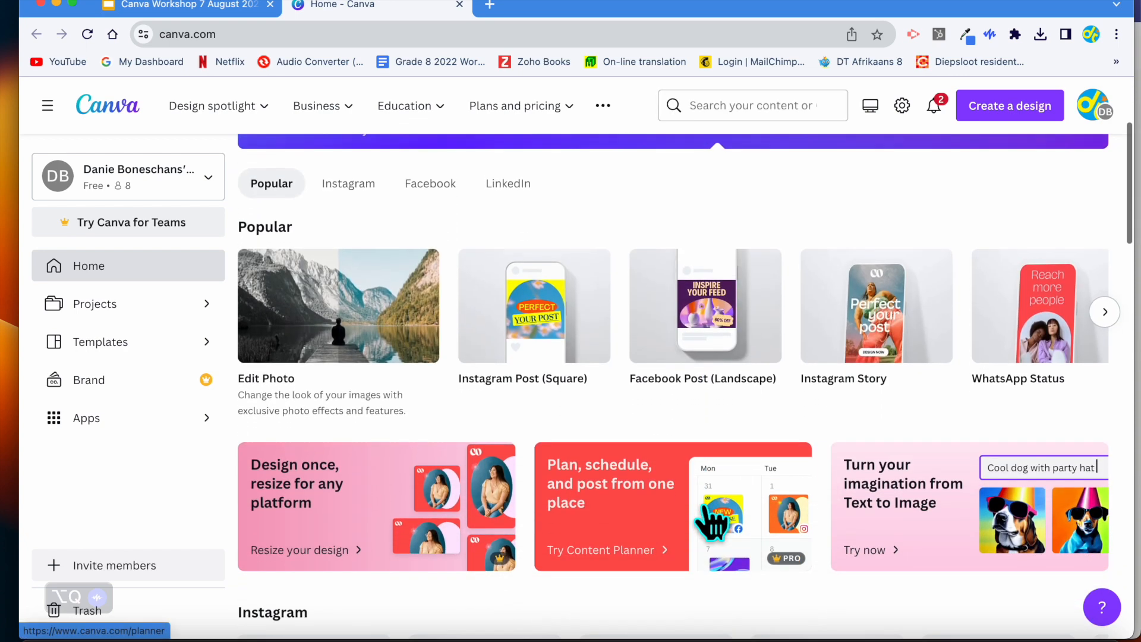
{"action": "scroll", "coordinate": [553, 356], "scroll_direction": "down", "scroll_amount": 6}
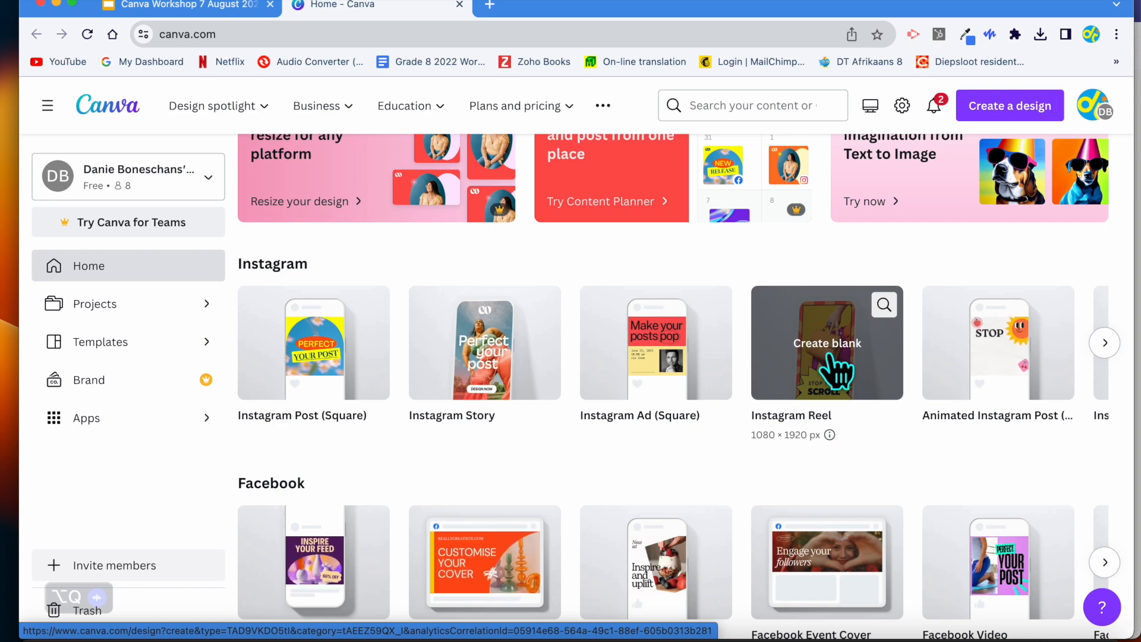
{"action": "scroll", "coordinate": [832, 362], "scroll_direction": "right", "scroll_amount": 2}
{"action": "scroll", "coordinate": [835, 372], "scroll_direction": "right", "scroll_amount": 2}
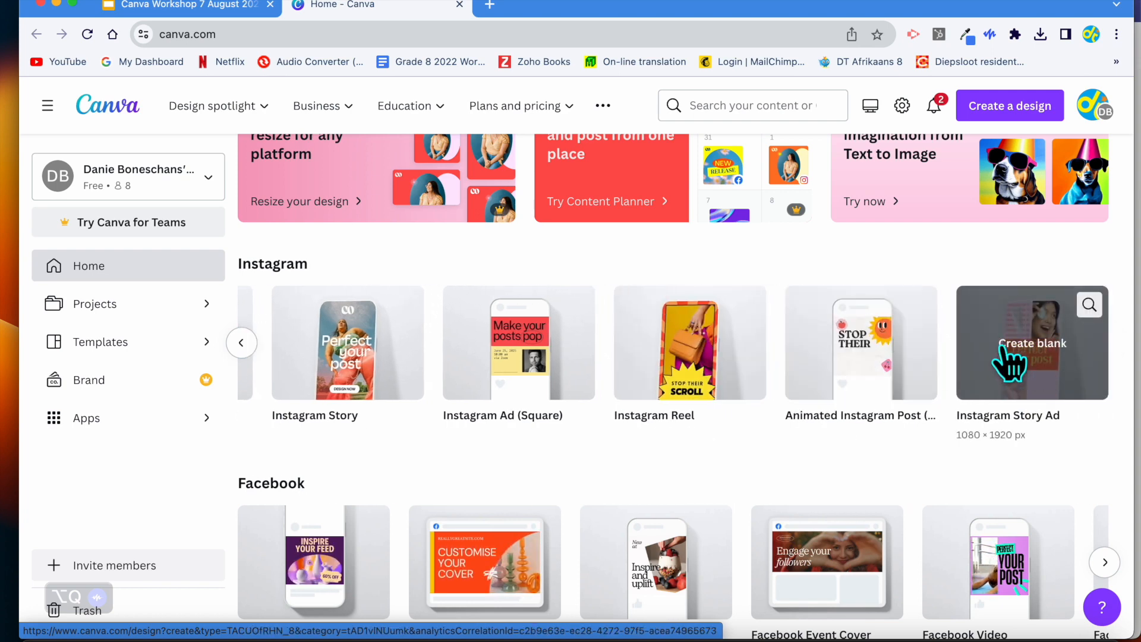
{"action": "scroll", "coordinate": [1011, 362], "scroll_direction": "left", "scroll_amount": 4}
{"action": "scroll", "coordinate": [1020, 360], "scroll_direction": "down", "scroll_amount": 4}
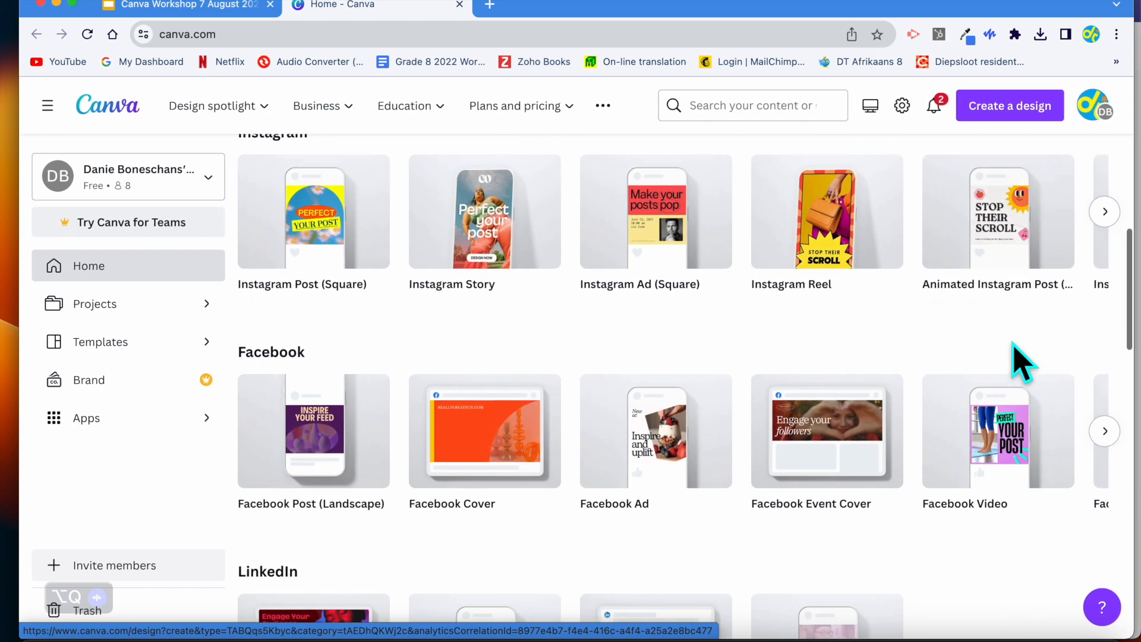
Step: Examine the available Facebook formats, including covers, videos, stories and ads, followed by the LinkedIn formats
{"action": "scroll", "coordinate": [452, 393], "scroll_direction": "right", "scroll_amount": 1}
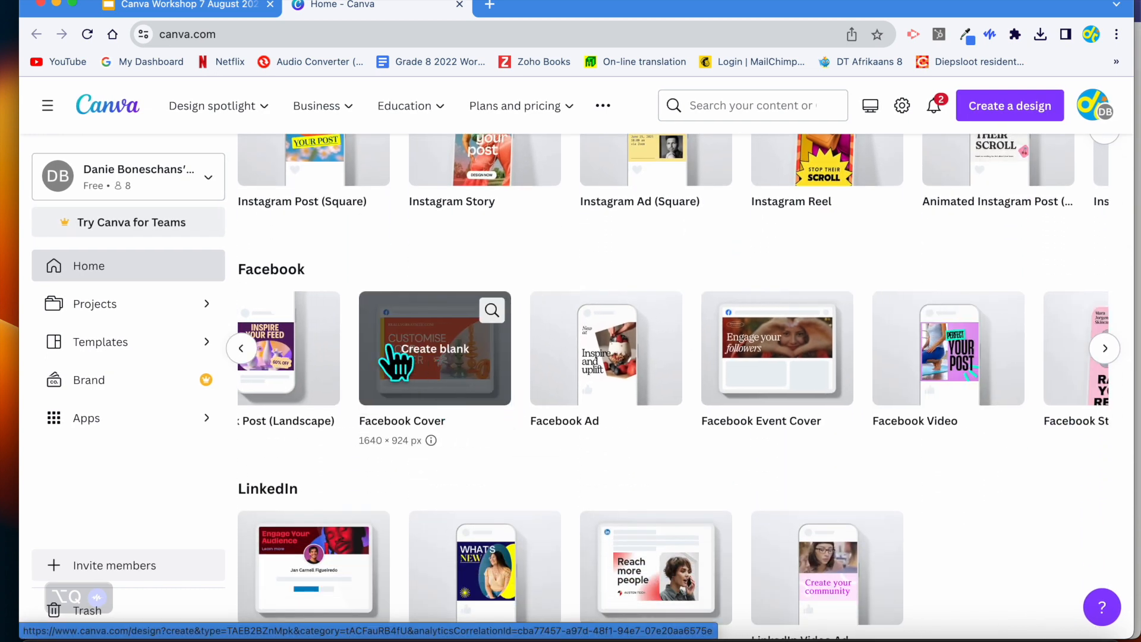
{"action": "scroll", "coordinate": [446, 359], "scroll_direction": "right", "scroll_amount": 3}
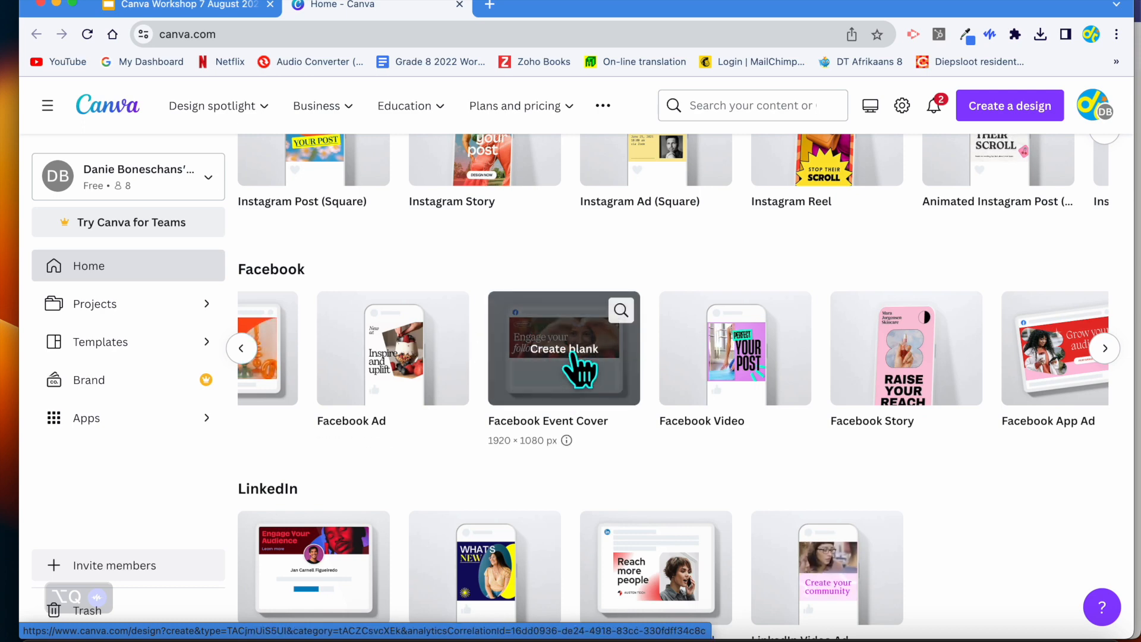
{"action": "scroll", "coordinate": [575, 369], "scroll_direction": "right", "scroll_amount": 2}
{"action": "scroll", "coordinate": [578, 369], "scroll_direction": "right", "scroll_amount": 2}
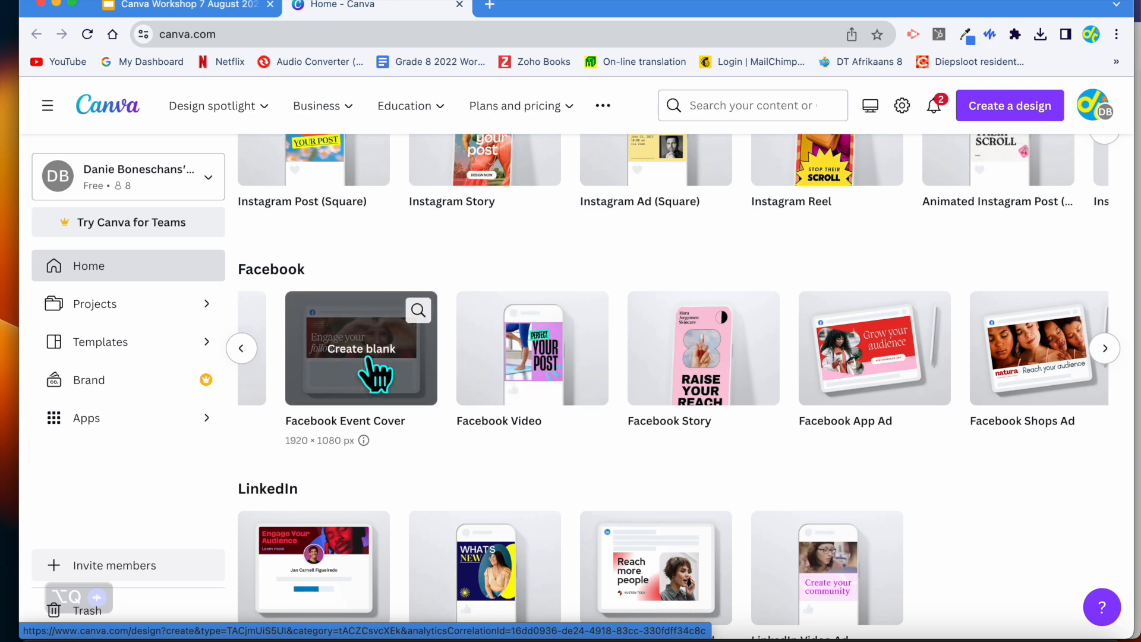
{"action": "scroll", "coordinate": [367, 358], "scroll_direction": "left", "scroll_amount": 1}
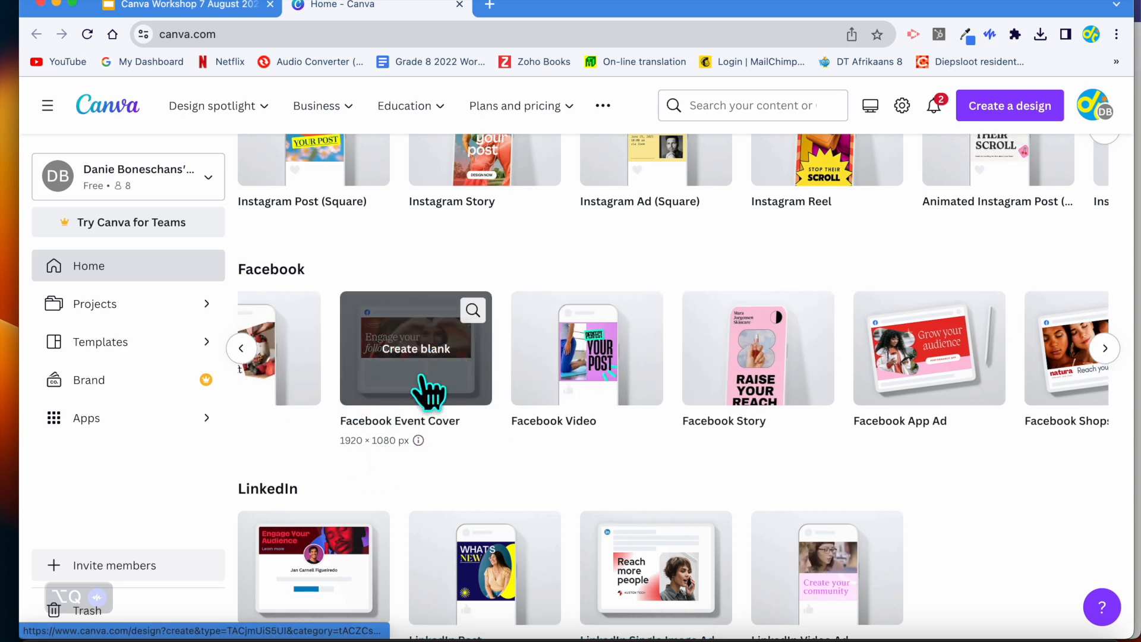
{"action": "scroll", "coordinate": [470, 362], "scroll_direction": "right", "scroll_amount": 3}
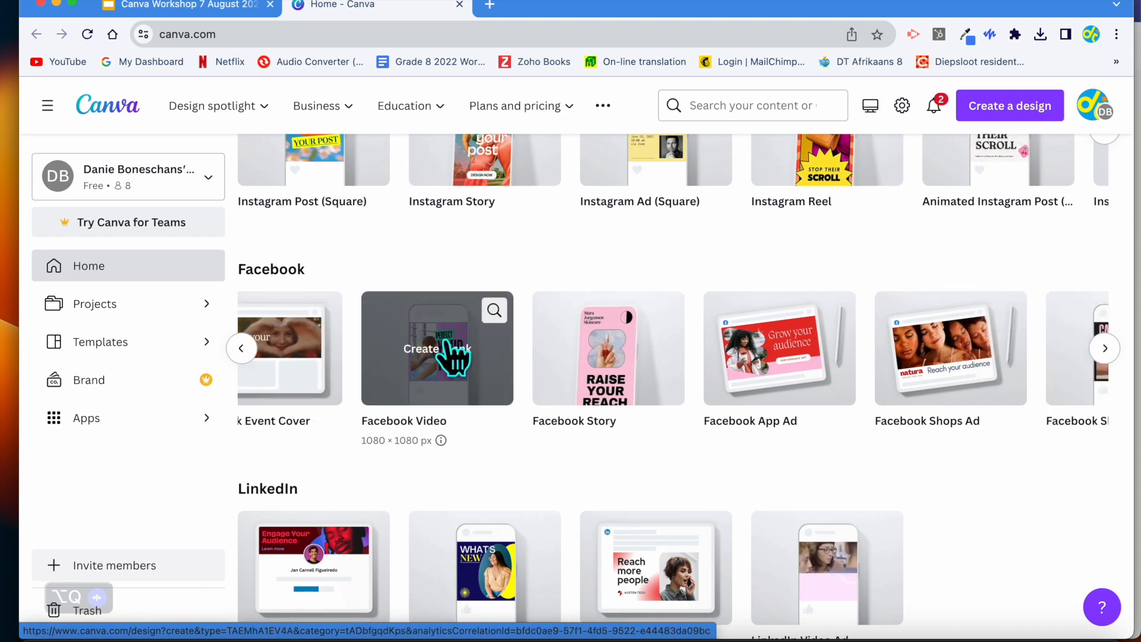
{"action": "scroll", "coordinate": [743, 359], "scroll_direction": "right", "scroll_amount": 5}
{"action": "scroll", "coordinate": [748, 368], "scroll_direction": "right", "scroll_amount": 3}
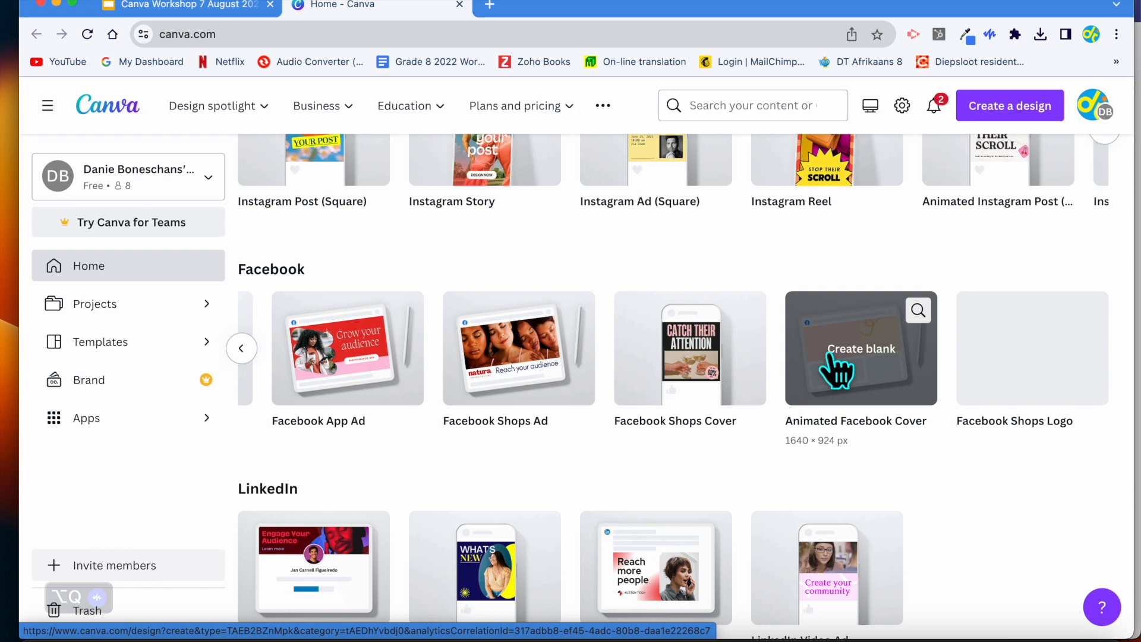
{"action": "scroll", "coordinate": [840, 365], "scroll_direction": "down", "scroll_amount": 2}
{"action": "scroll", "coordinate": [835, 370], "scroll_direction": "left", "scroll_amount": 3}
{"action": "scroll", "coordinate": [829, 363], "scroll_direction": "left", "scroll_amount": 5}
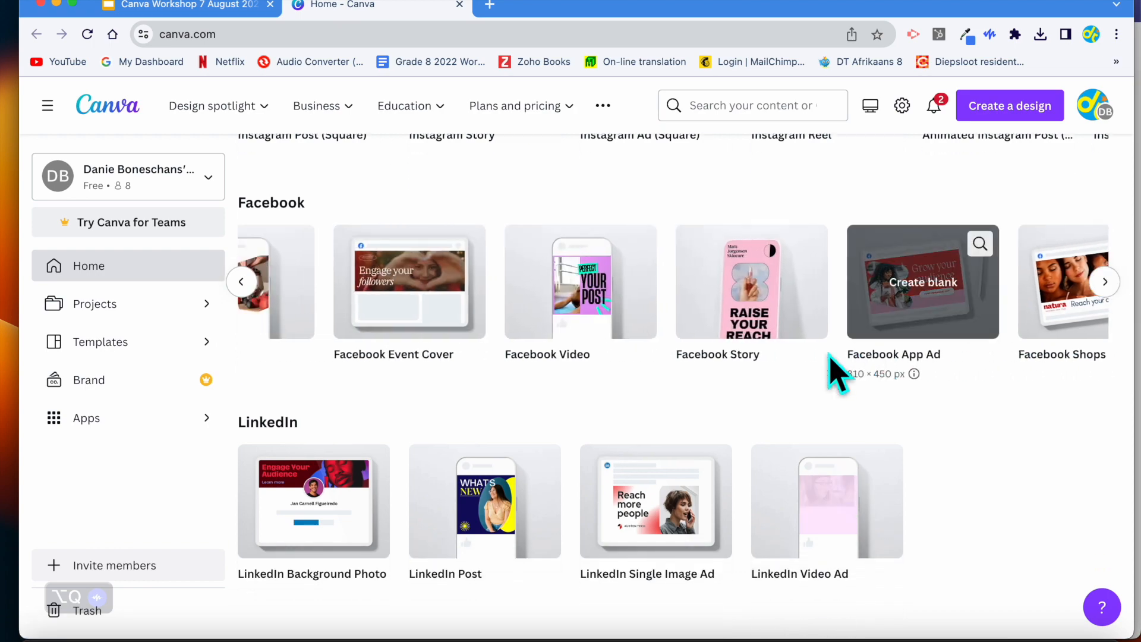
{"action": "scroll", "coordinate": [831, 360], "scroll_direction": "down", "scroll_amount": 3}
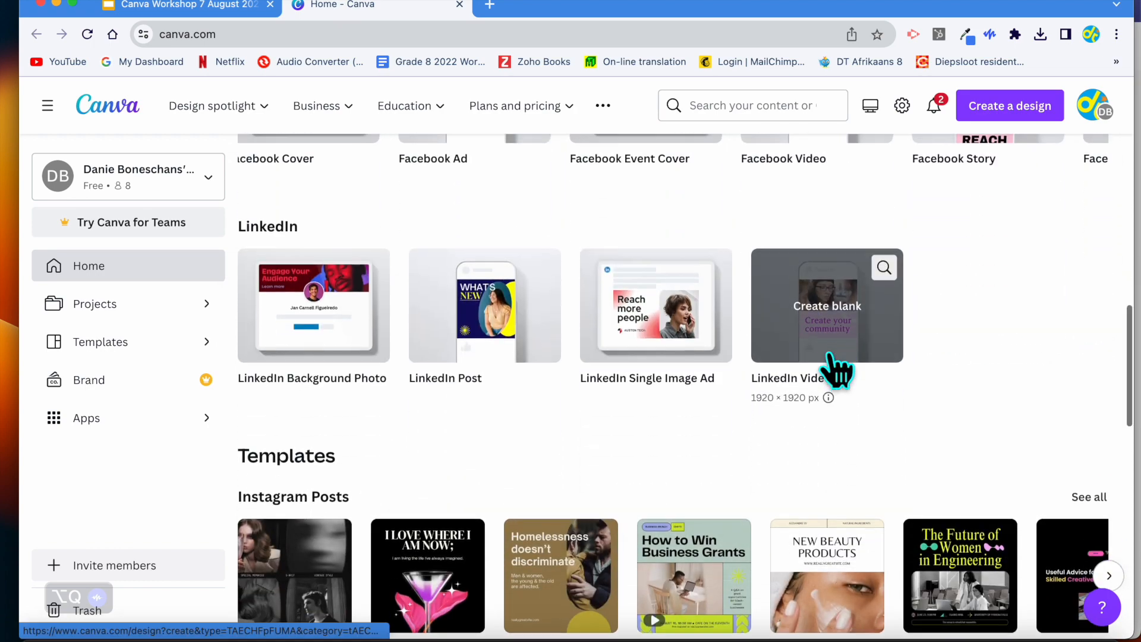
Step: Create a blank square Instagram post from the social media design types
{"action": "scroll", "coordinate": [837, 370], "scroll_direction": "up", "scroll_amount": 10}
{"action": "scroll", "coordinate": [810, 377], "scroll_direction": "down", "scroll_amount": 3}
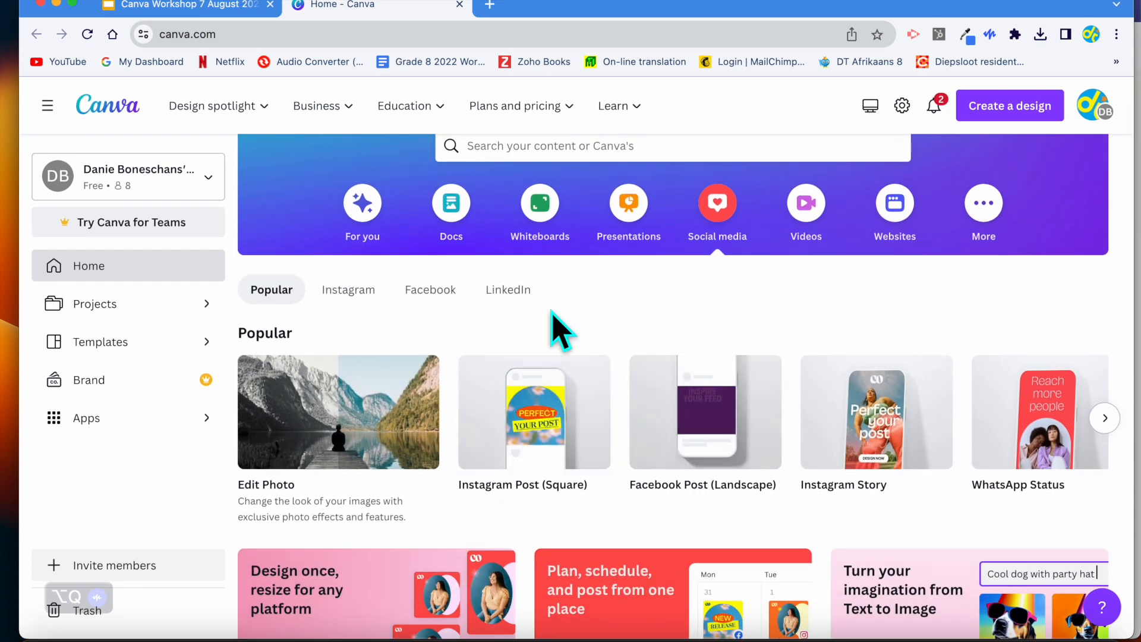
{"action": "scroll", "coordinate": [644, 416], "scroll_direction": "down", "scroll_amount": 5}
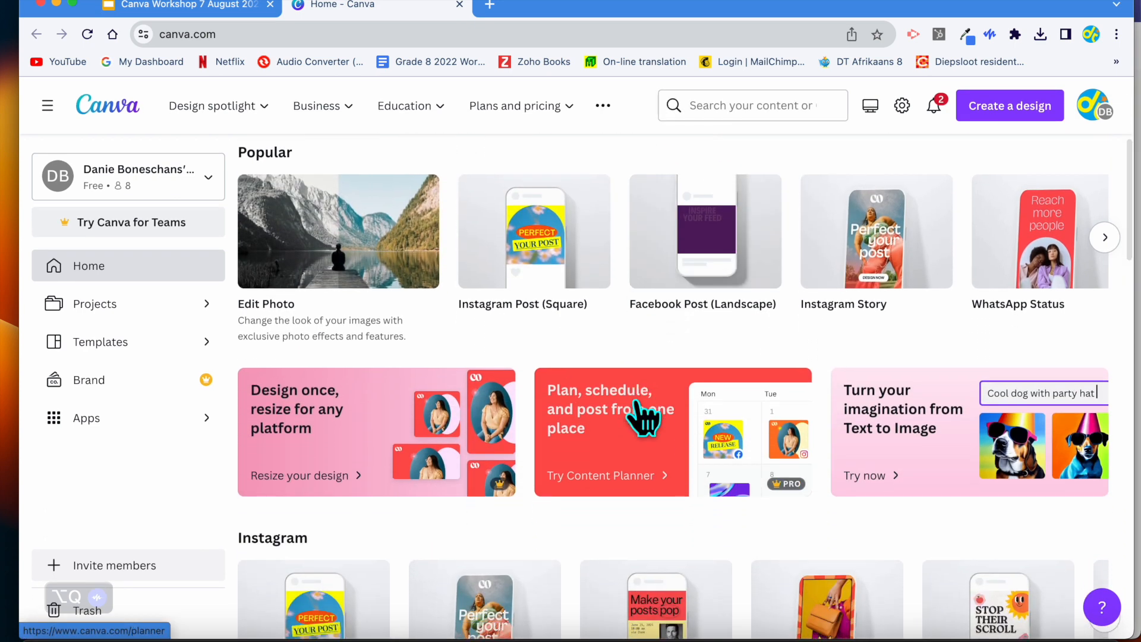
{"action": "scroll", "coordinate": [644, 416], "scroll_direction": "down", "scroll_amount": 2}
{"action": "scroll", "coordinate": [565, 382], "scroll_direction": "up", "scroll_amount": 4}
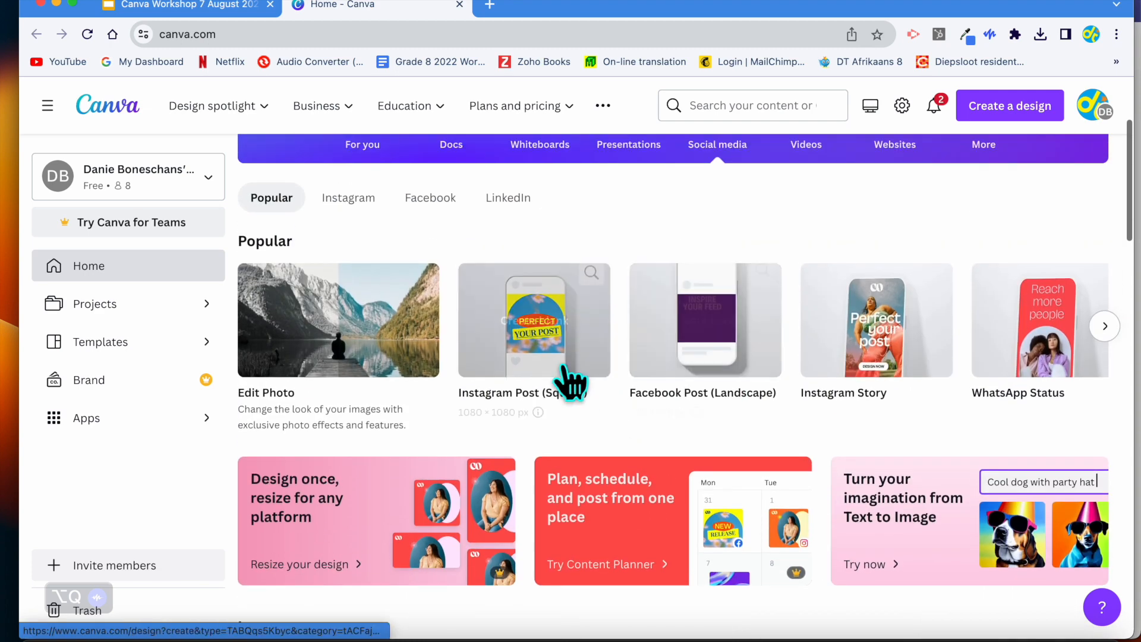
{"action": "scroll", "coordinate": [454, 483], "scroll_direction": "down", "scroll_amount": 5}
{"action": "left_click", "coordinate": [337, 504]}
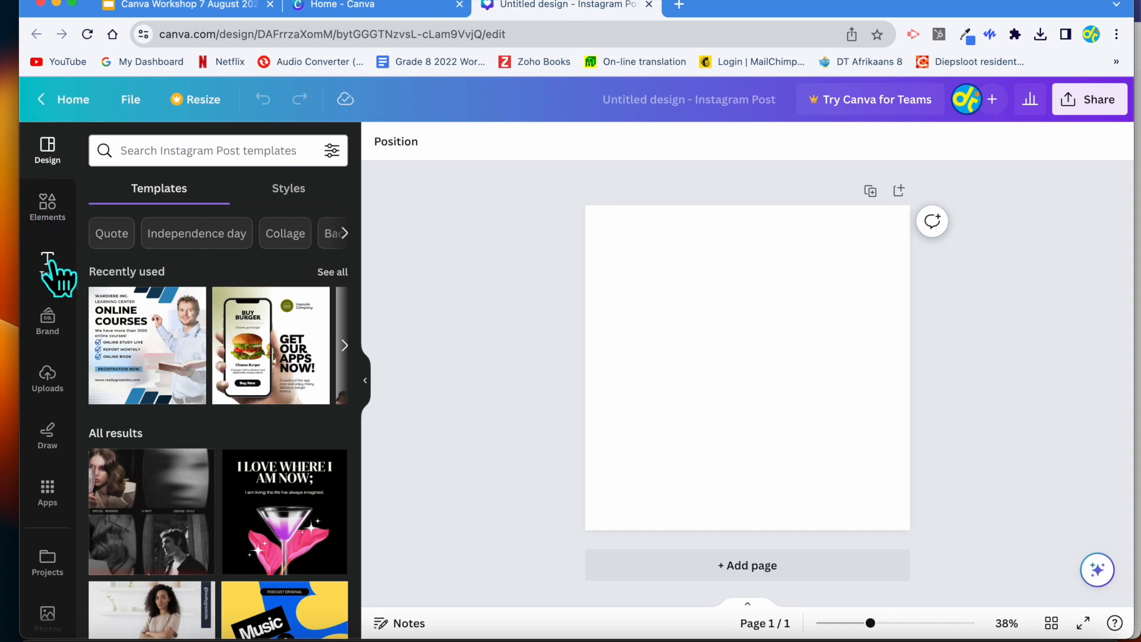
Step: Place the round DT International Academy logo from the uploaded images on the blank page
{"action": "left_click", "coordinate": [47, 380]}
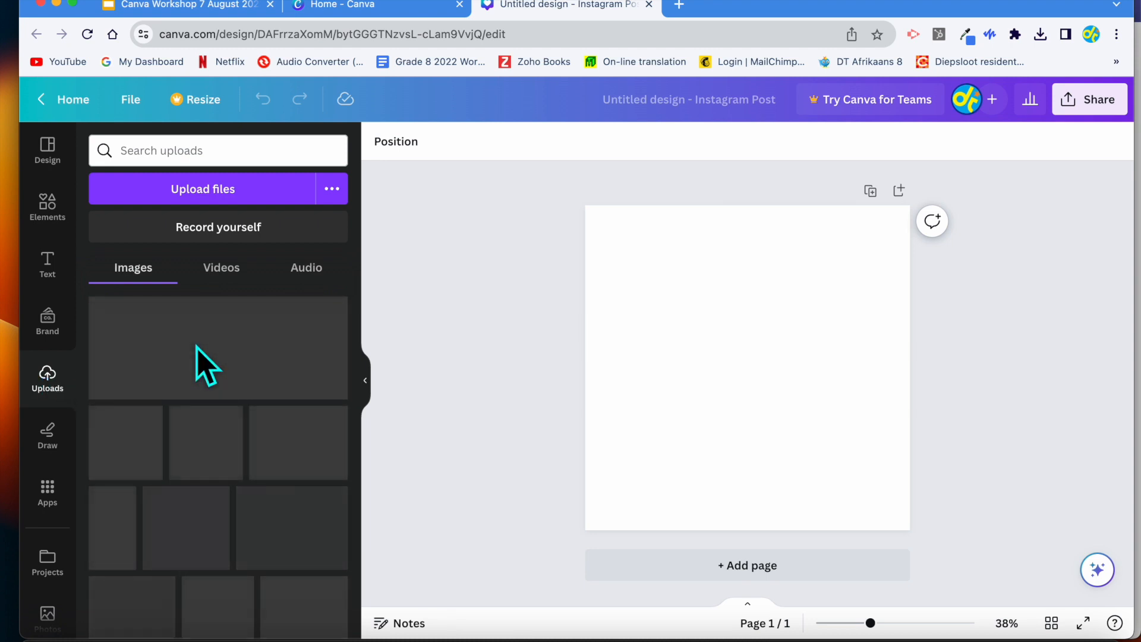
{"action": "scroll", "coordinate": [248, 531], "scroll_direction": "down", "scroll_amount": 10}
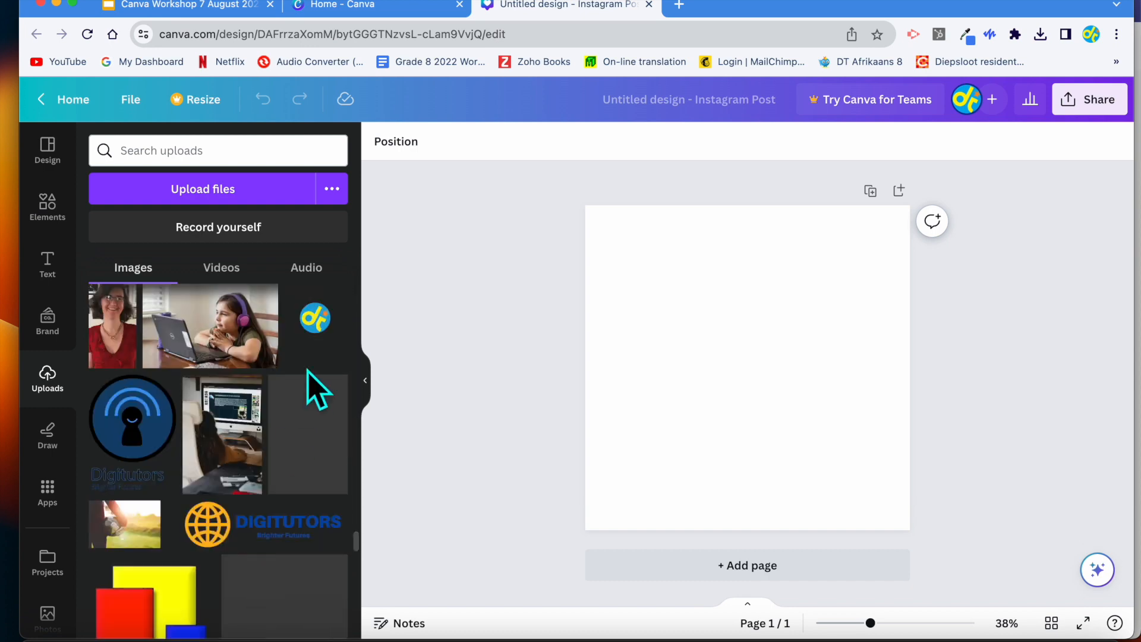
{"action": "left_click", "coordinate": [315, 324]}
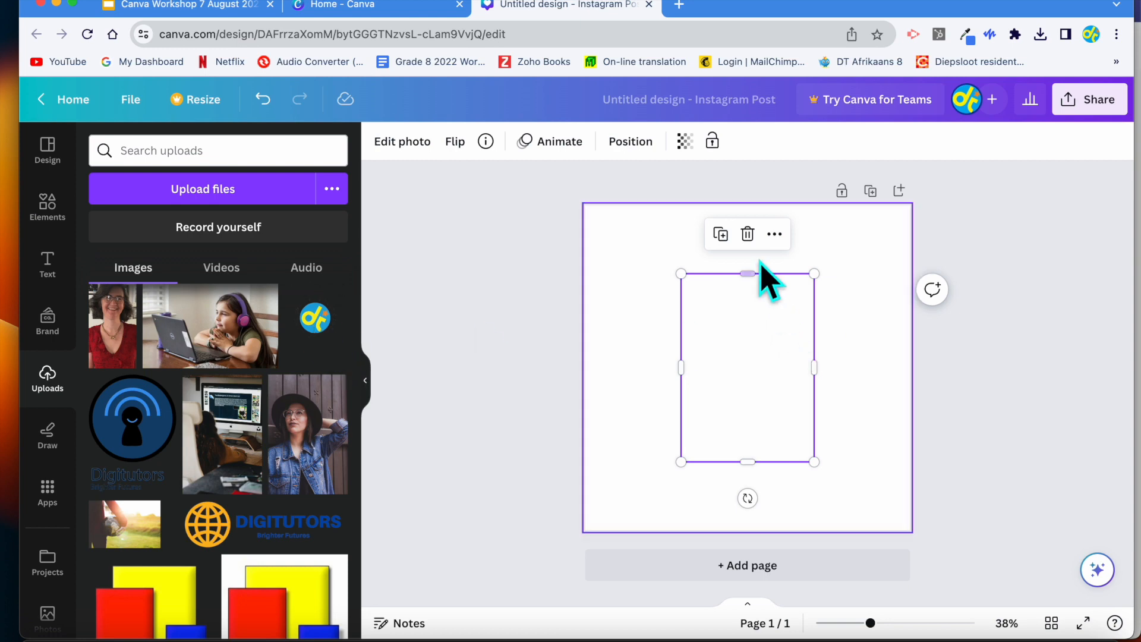
{"action": "left_click", "coordinate": [748, 235]}
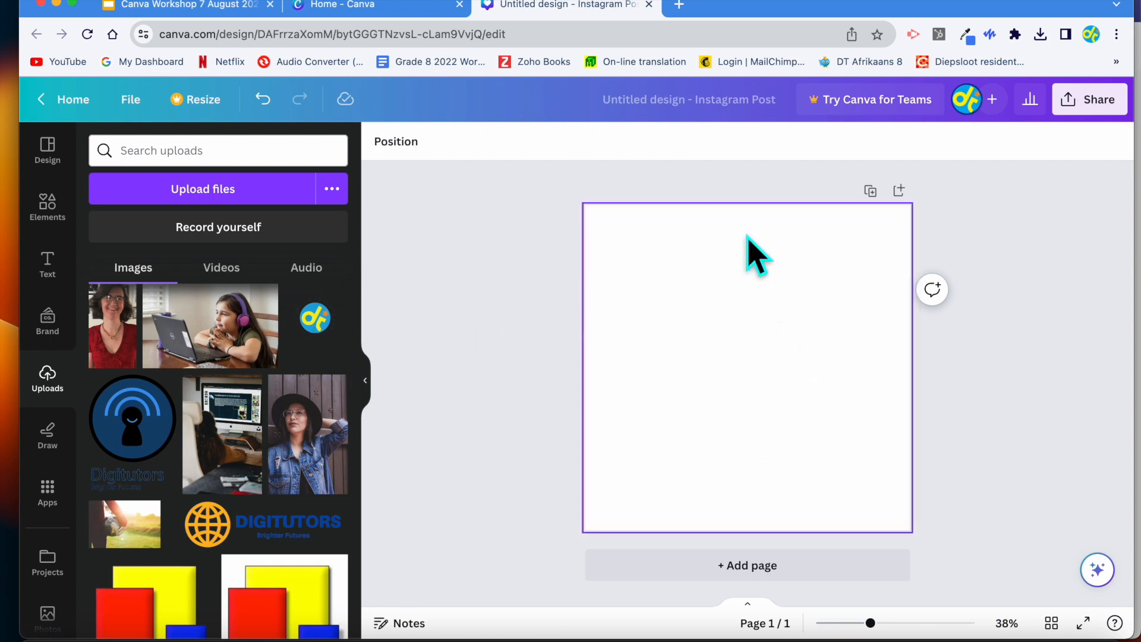
{"action": "left_click", "coordinate": [326, 321]}
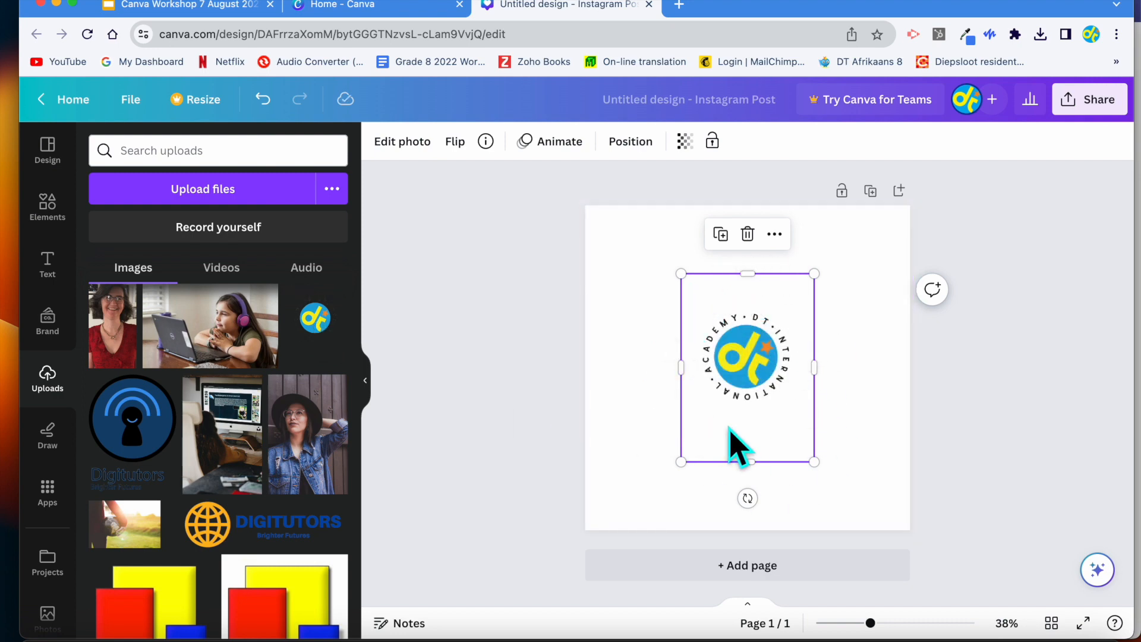
Step: Crop the logo image with a freeform frame so that it fits closely around the circular lettering
{"action": "double_click", "coordinate": [758, 439]}
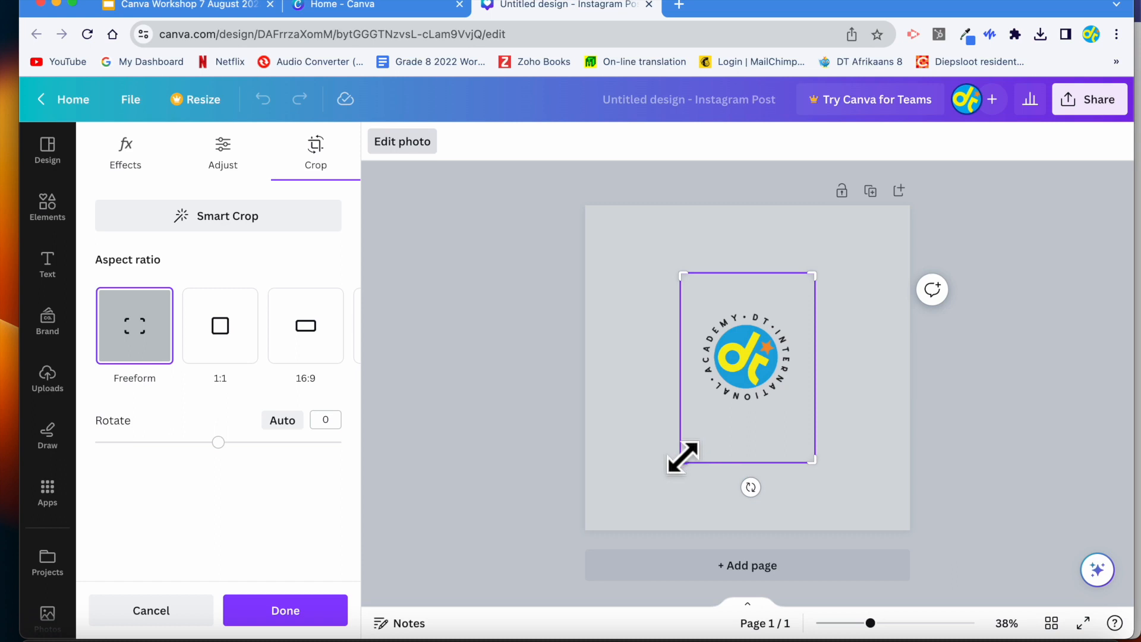
{"action": "left_click_drag", "start_coordinate": [682, 458], "coordinate": [682, 407]}
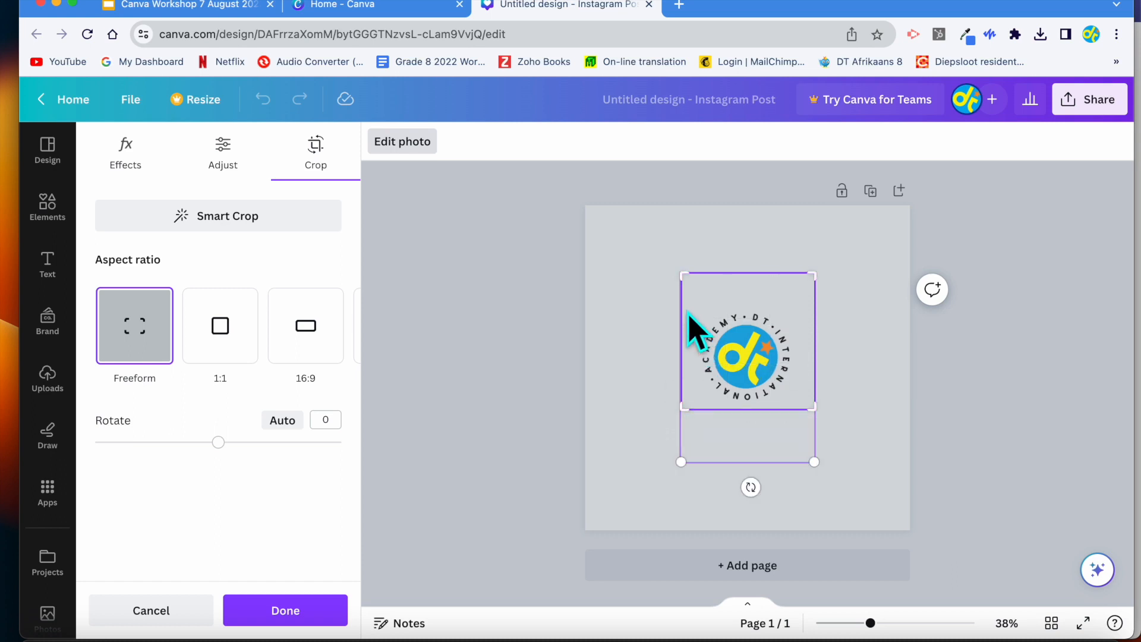
{"action": "left_click_drag", "start_coordinate": [683, 274], "coordinate": [697, 307]}
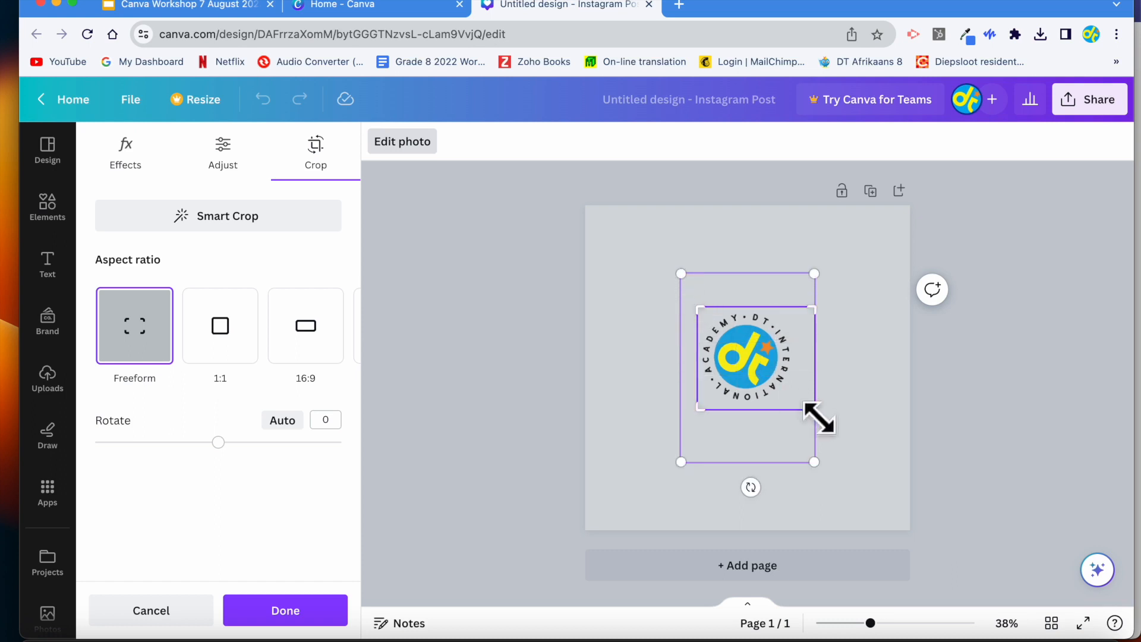
{"action": "left_click_drag", "start_coordinate": [811, 410], "coordinate": [794, 404]}
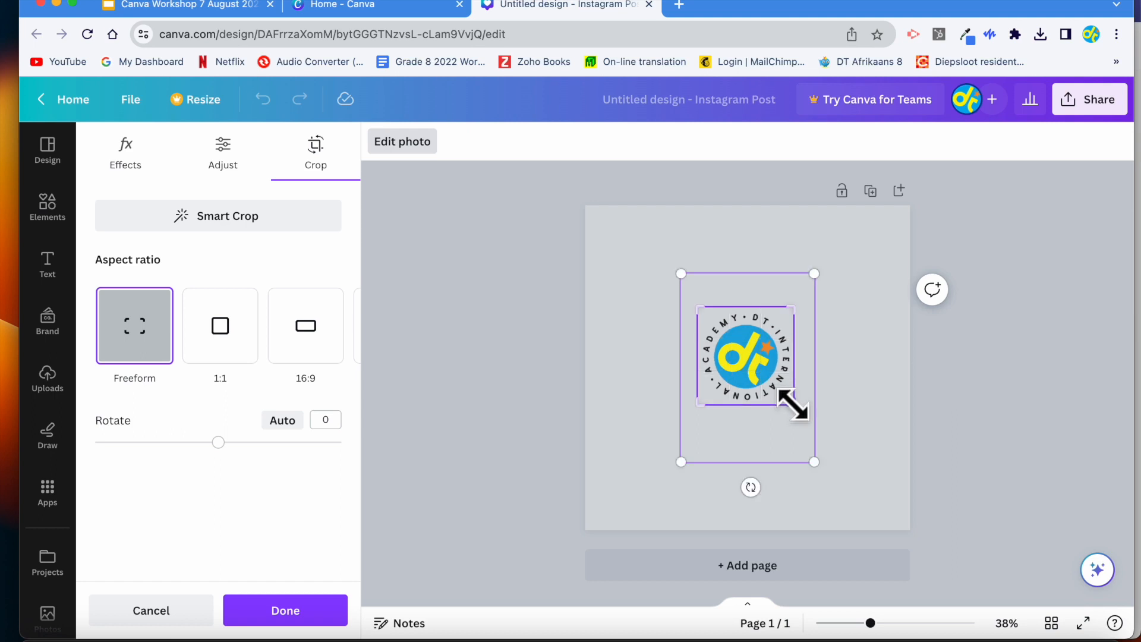
{"action": "left_click", "coordinate": [846, 407]}
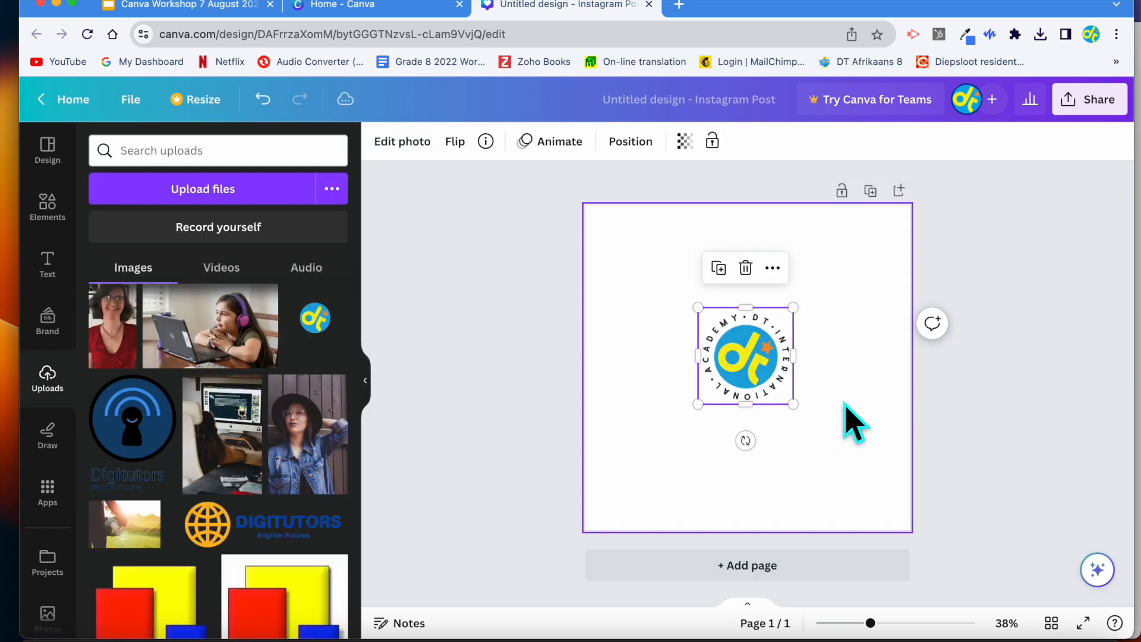
Step: Move the cropped logo to the page's upper-left corner, aligned with the margin guides
{"action": "mouse_move", "coordinate": [747, 361]}
{"action": "left_mouse_down"}
{"action": "mouse_move", "coordinate": [659, 279]}
{"action": "mouse_move", "coordinate": [764, 303]}
{"action": "mouse_move", "coordinate": [746, 364]}
{"action": "mouse_move", "coordinate": [649, 331]}
{"action": "mouse_move", "coordinate": [693, 351]}
{"action": "mouse_move", "coordinate": [748, 339]}
{"action": "mouse_move", "coordinate": [754, 364]}
{"action": "mouse_move", "coordinate": [701, 372]}
{"action": "mouse_move", "coordinate": [761, 309]}
{"action": "mouse_move", "coordinate": [737, 357]}
{"action": "left_mouse_up"}
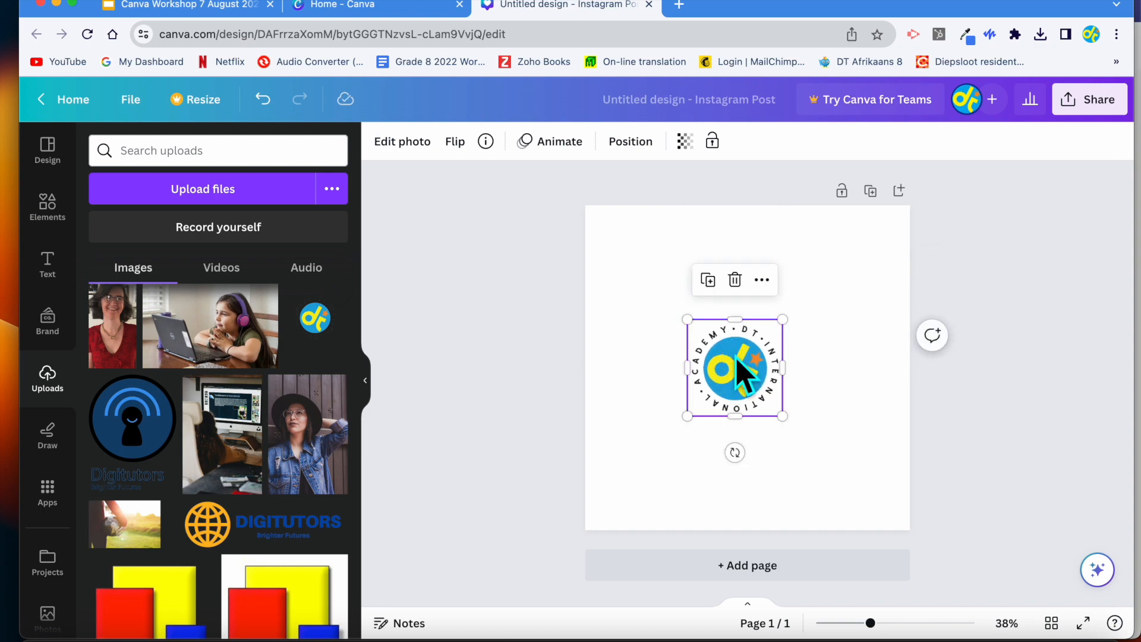
{"action": "left_click_drag", "start_coordinate": [731, 354], "coordinate": [668, 287]}
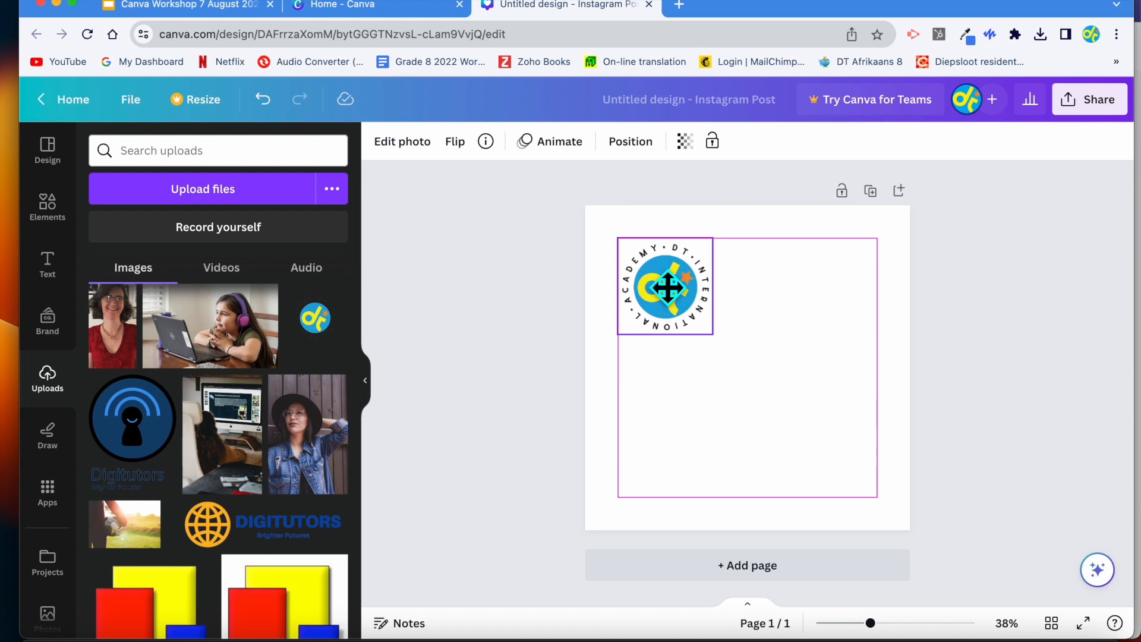
{"action": "left_click_drag", "start_coordinate": [666, 287], "coordinate": [664, 284]}
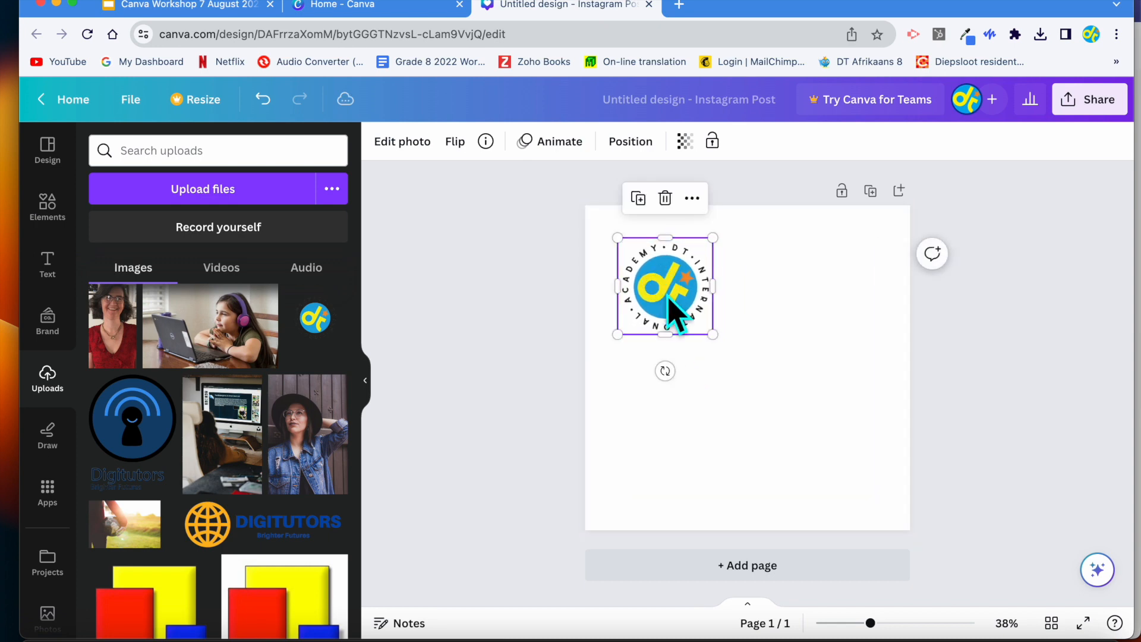
{"action": "left_click", "coordinate": [739, 402]}
Step: Look at the Instagram post templates and the design styles with the brand color palette
{"action": "mouse_move", "coordinate": [317, 398]}
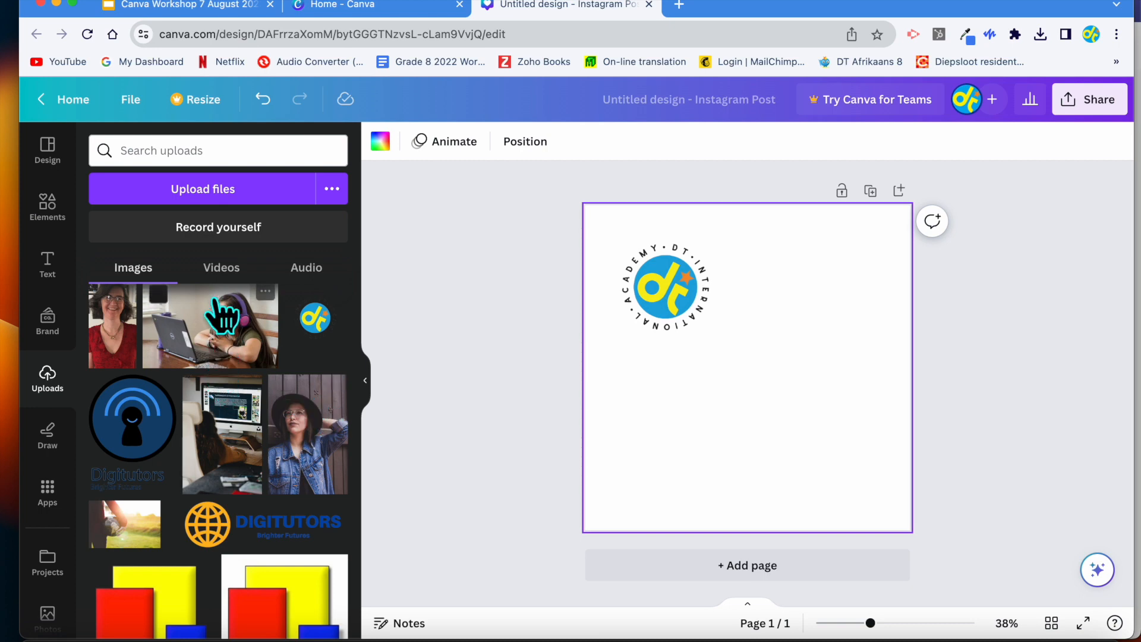
{"action": "left_click", "coordinate": [50, 158]}
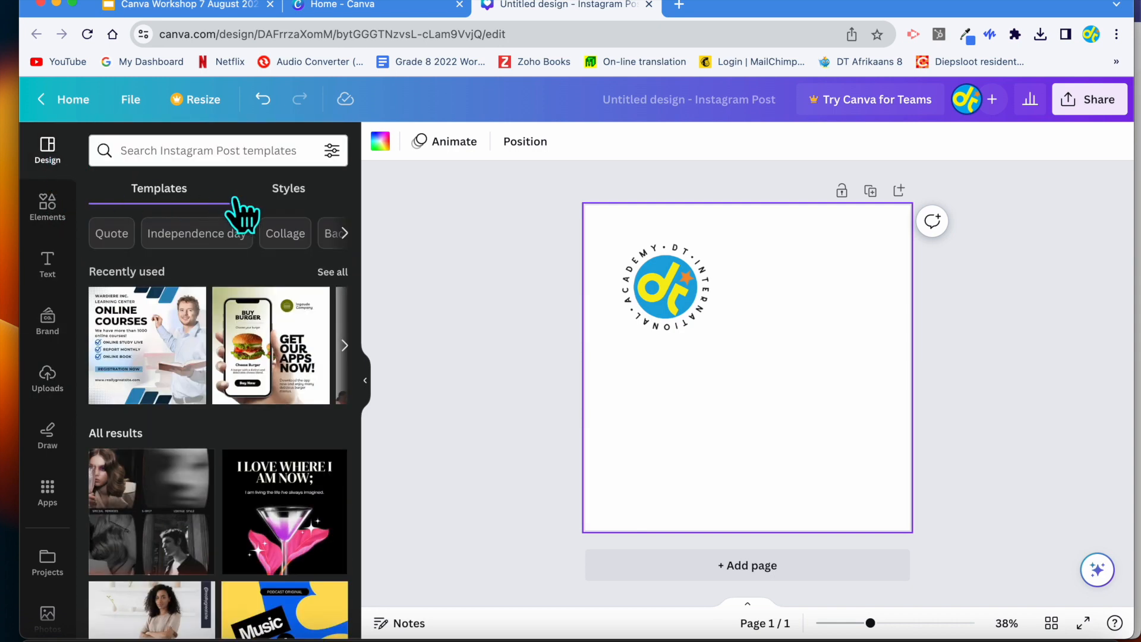
{"action": "left_click", "coordinate": [276, 201]}
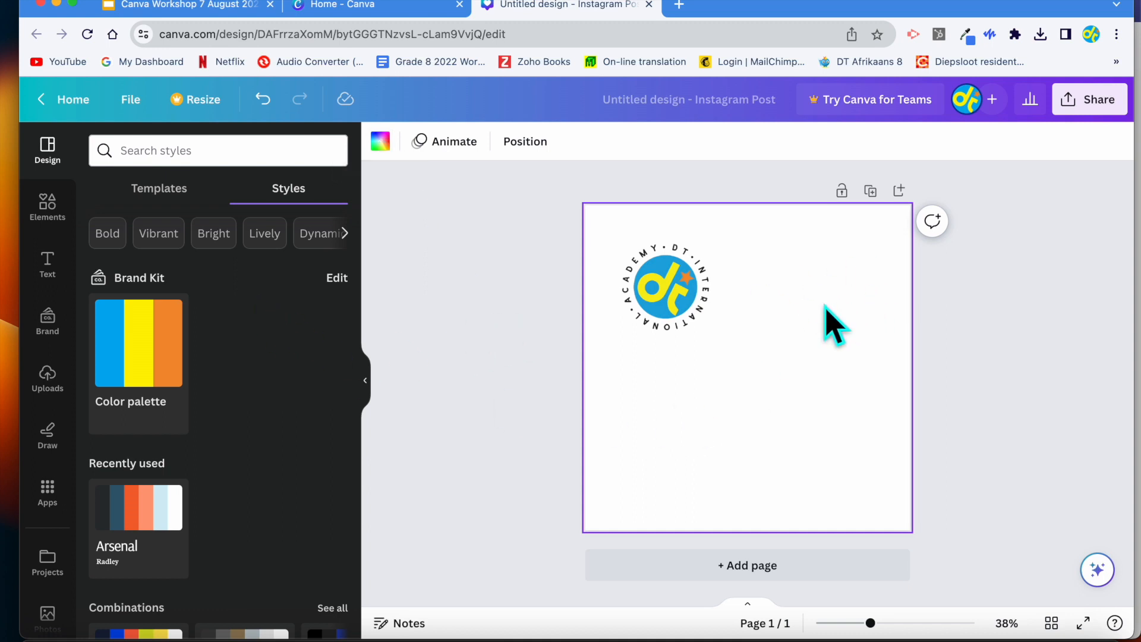
Step: Add a heading with the text "Open Day" below the logo
{"action": "left_click", "coordinate": [46, 261]}
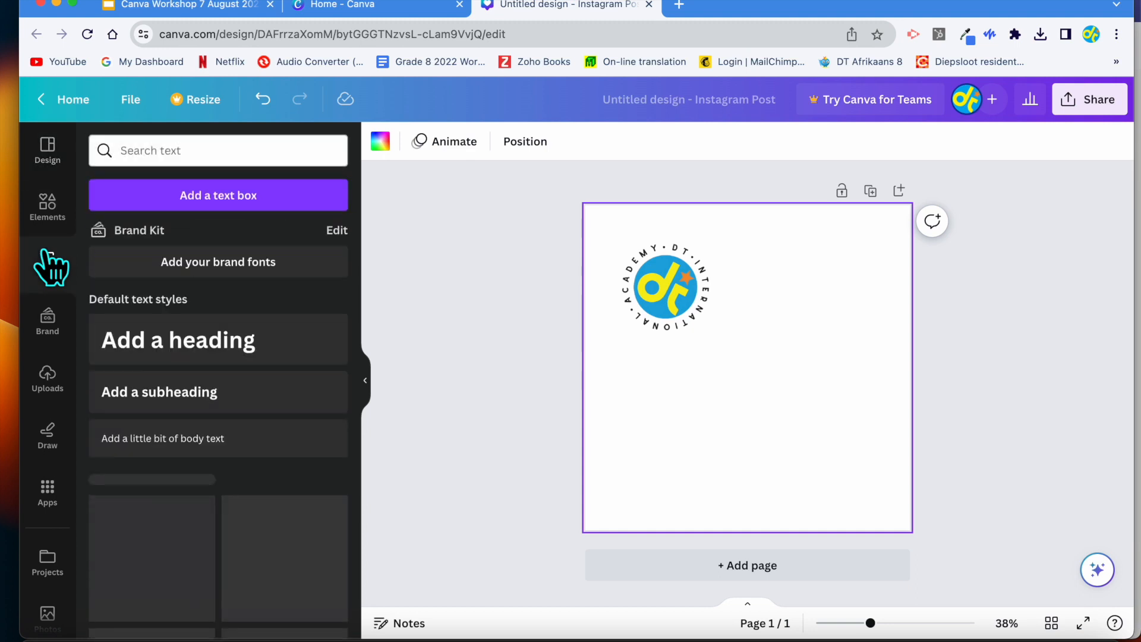
{"action": "left_click", "coordinate": [191, 340]}
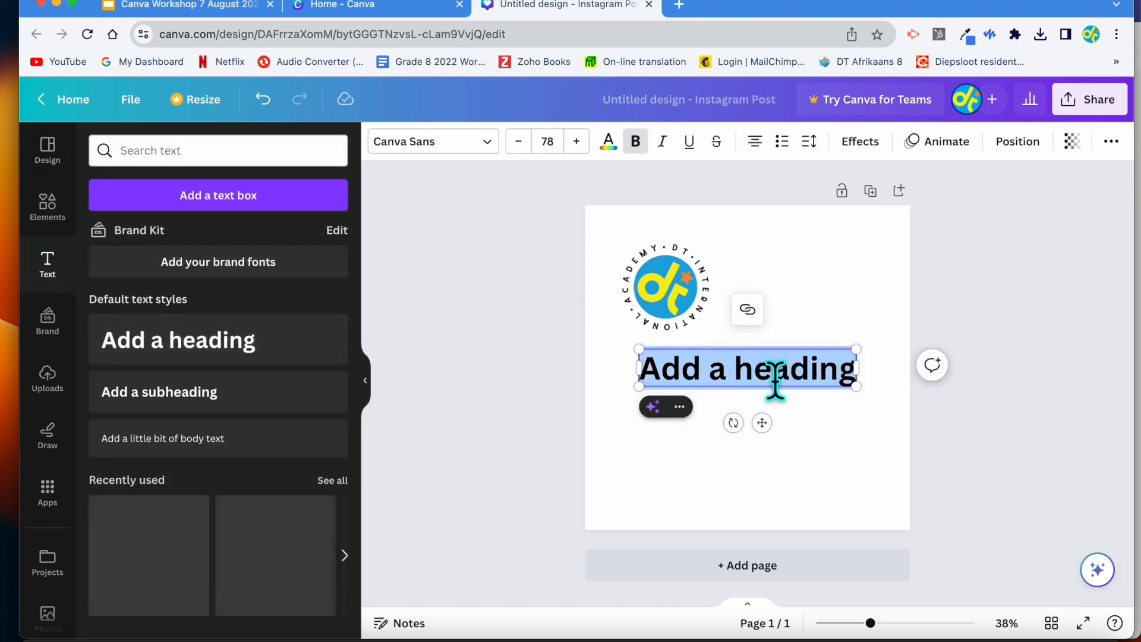
{"action": "type", "text": "Open Day"}
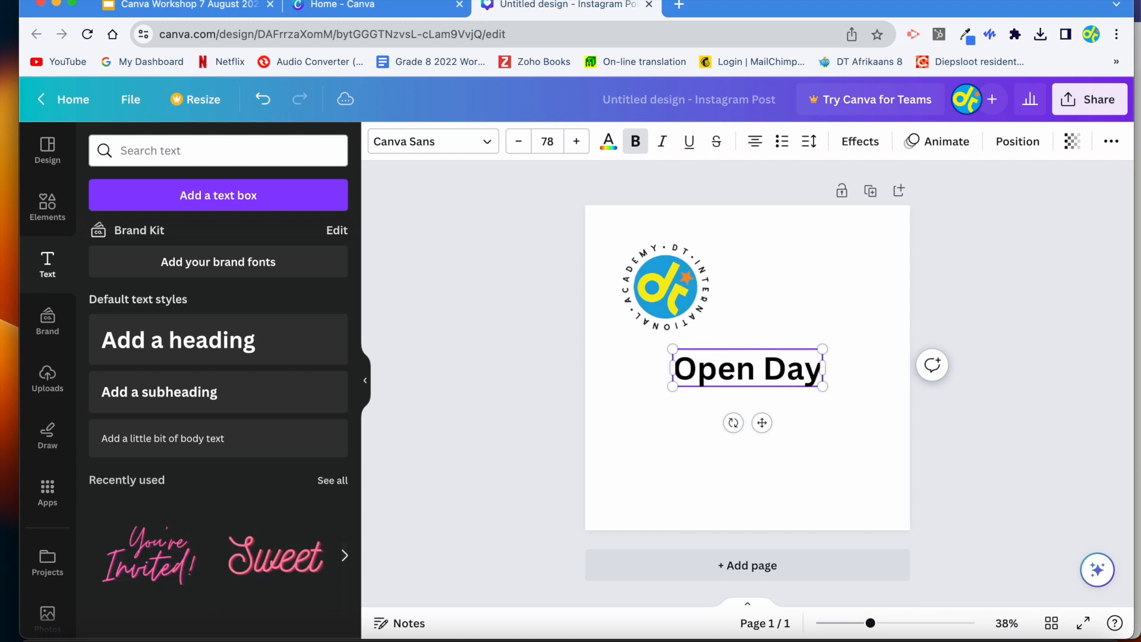
{"action": "left_click", "coordinate": [821, 466]}
Step: With the heading text selected for recoloring, sample the logo's blue using the Eye Dropper extension and copy its hex code
{"action": "left_click", "coordinate": [751, 370]}
{"action": "left_click", "coordinate": [751, 369]}
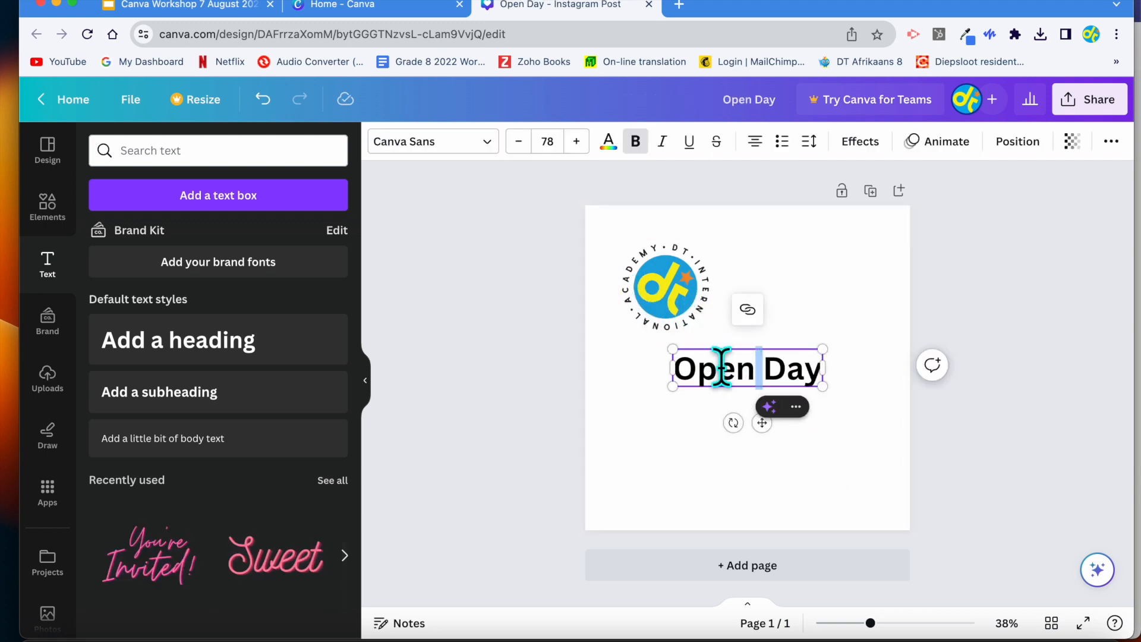
{"action": "triple_click", "coordinate": [730, 368]}
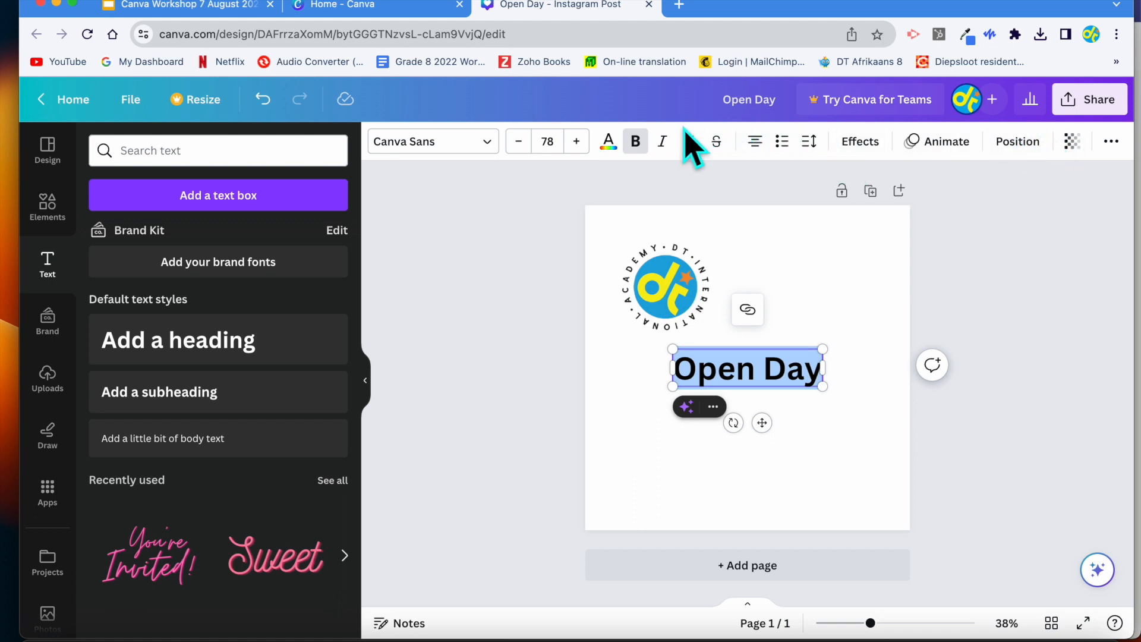
{"action": "left_click", "coordinate": [608, 143]}
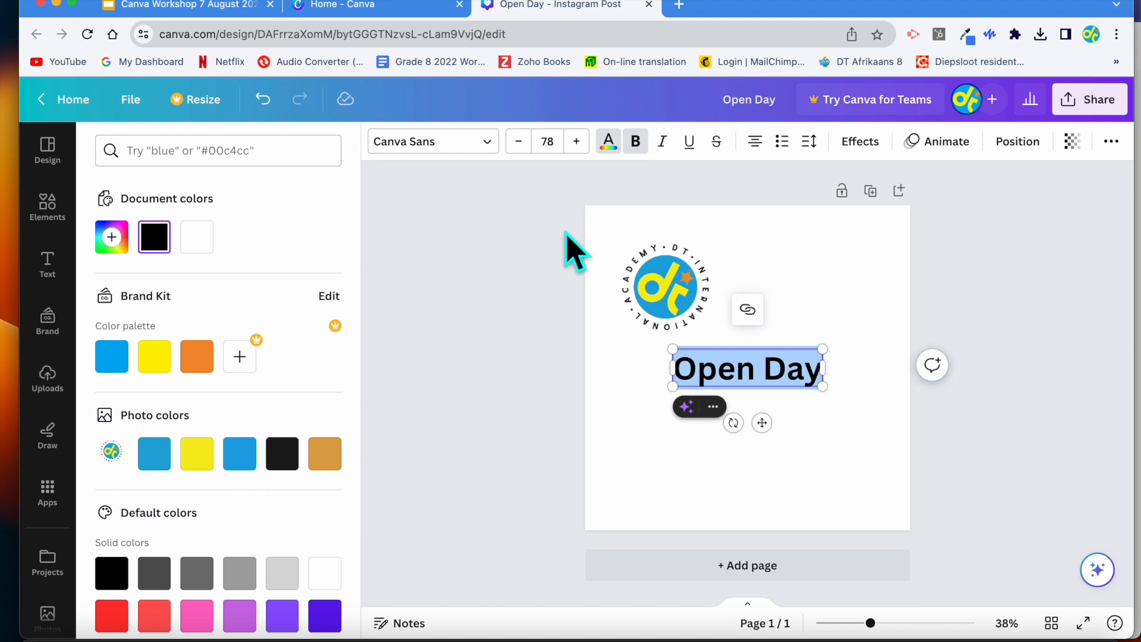
{"action": "left_click", "coordinate": [964, 36]}
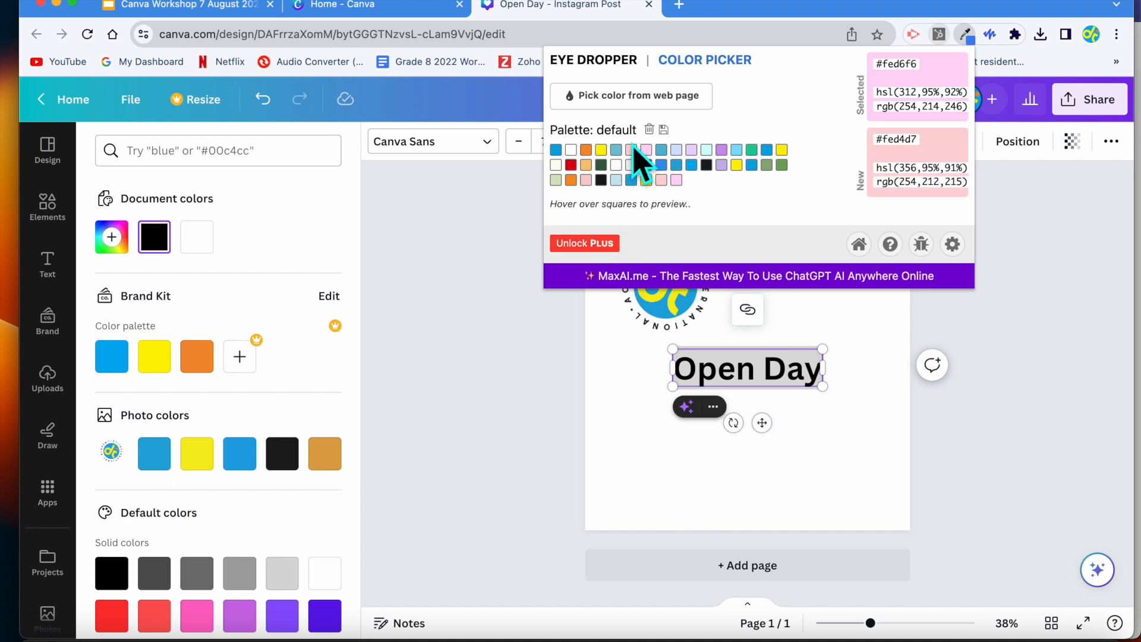
{"action": "left_click", "coordinate": [635, 97]}
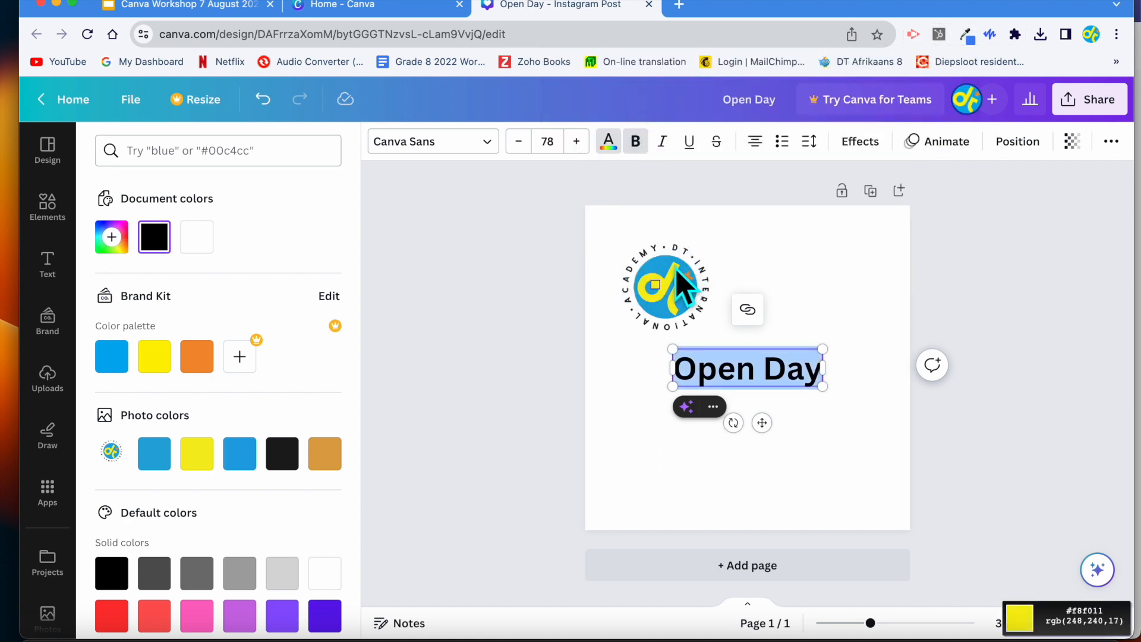
{"action": "left_click", "coordinate": [680, 280]}
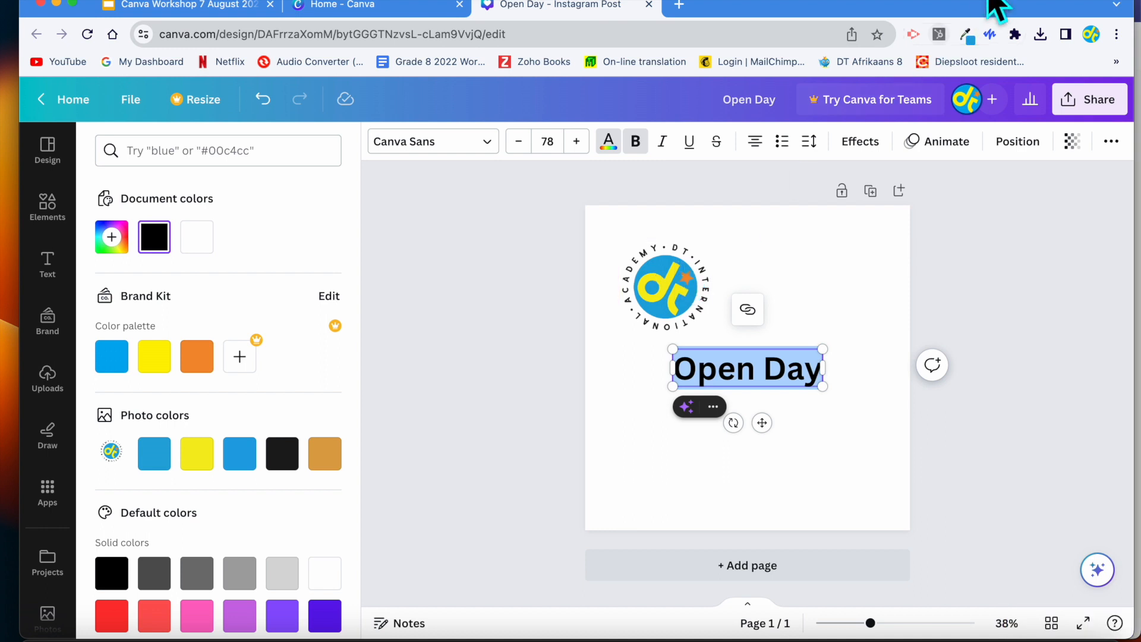
{"action": "left_click", "coordinate": [967, 35]}
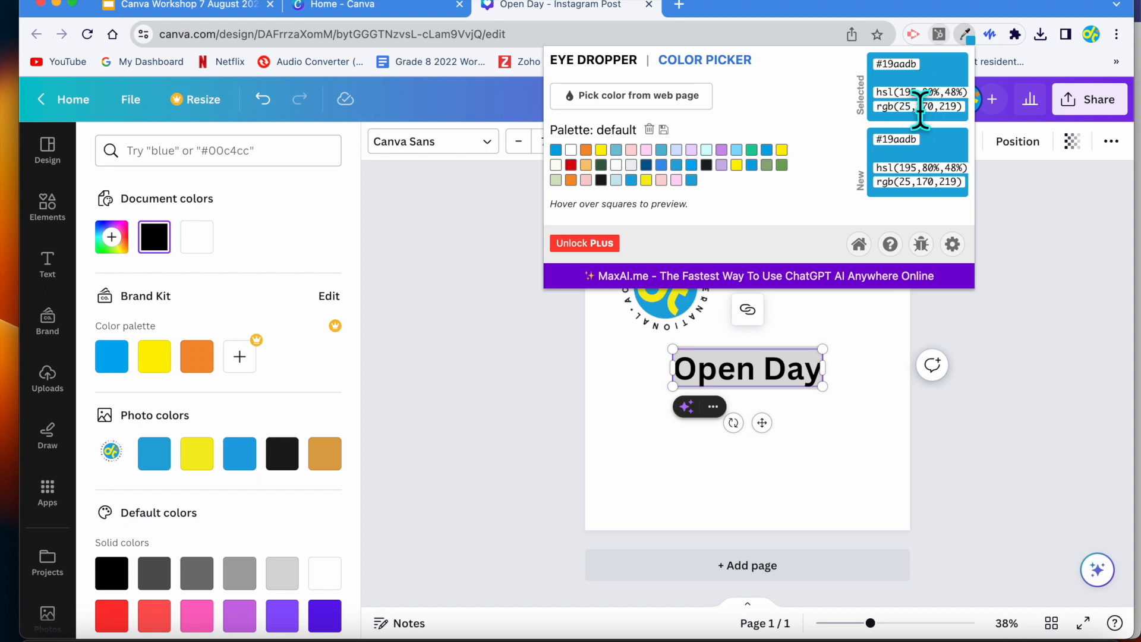
{"action": "key", "text": "ctrl+a"}
{"action": "left_click", "coordinate": [893, 134]}
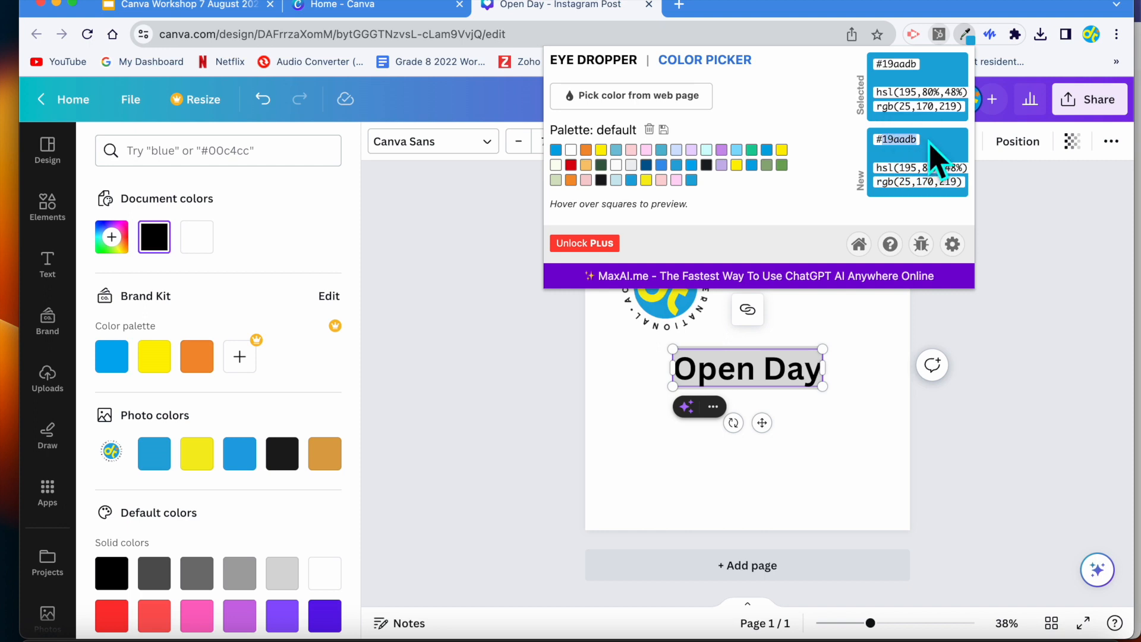
Step: Set the "Open Day" heading's text color to the new custom color #19AADB
{"action": "left_click", "coordinate": [113, 239]}
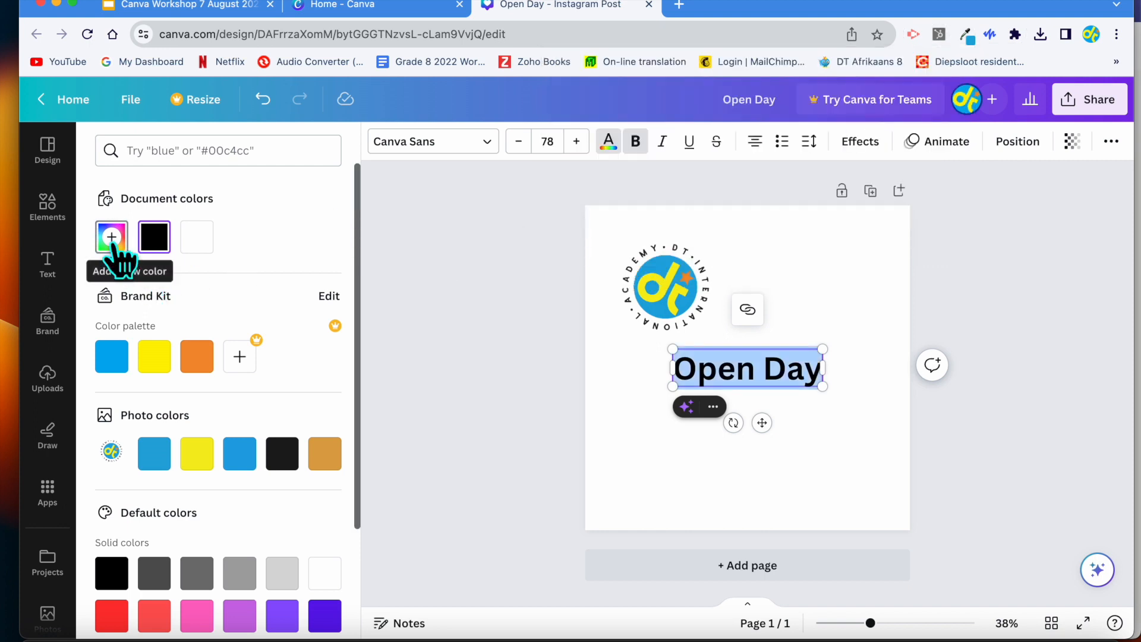
{"action": "left_click", "coordinate": [113, 239]}
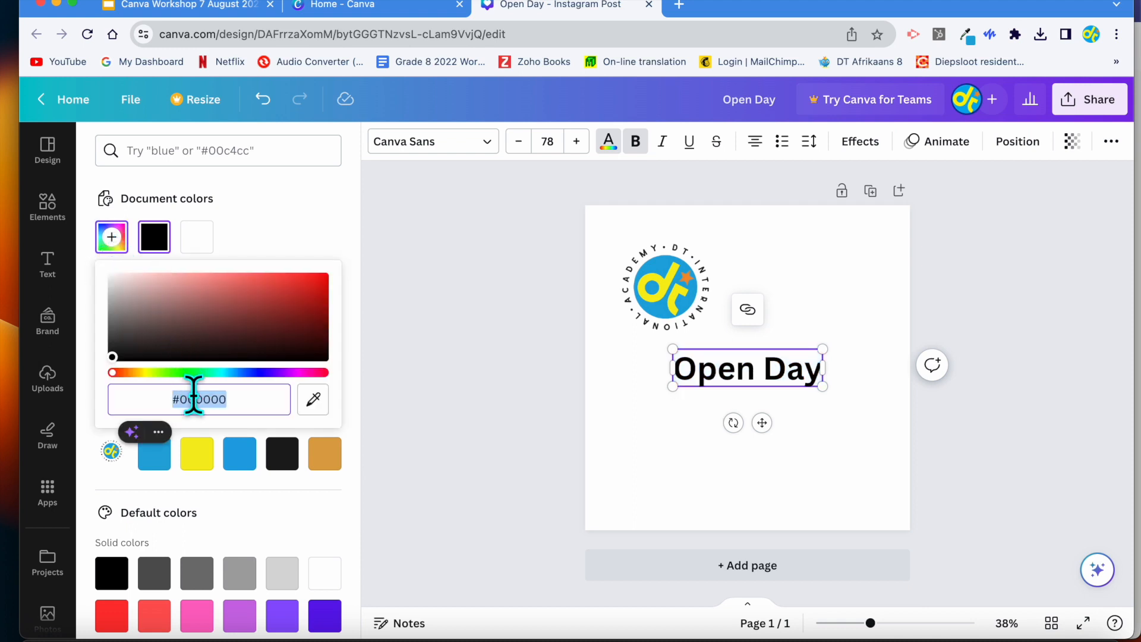
{"action": "type", "text": "#19AADB"}
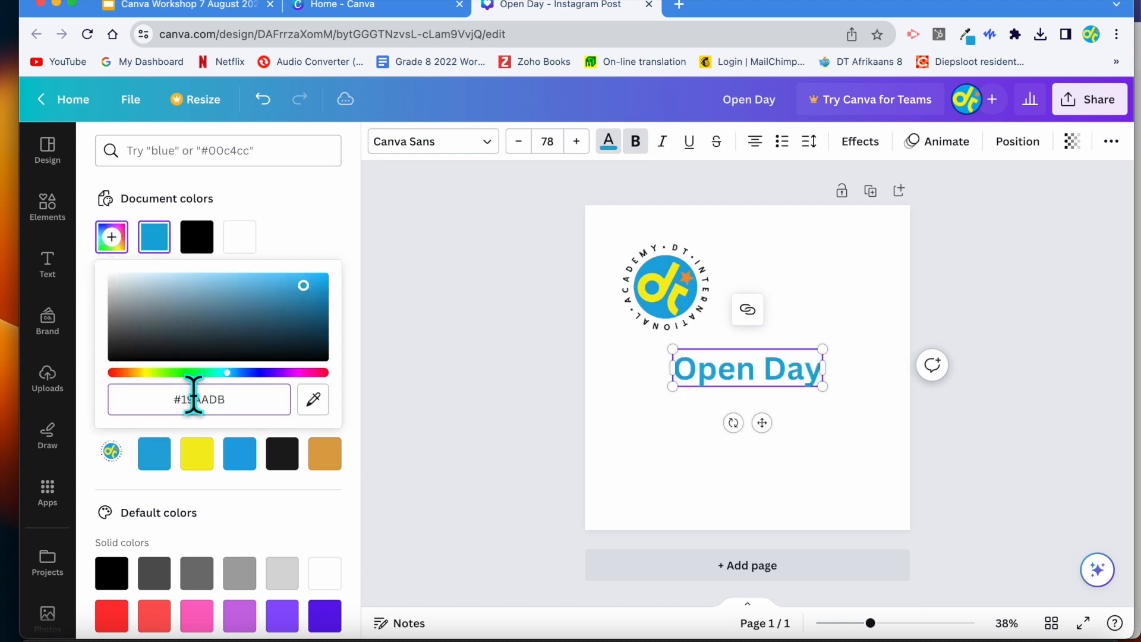
{"action": "left_click_drag", "start_coordinate": [252, 395], "coordinate": [155, 394]}
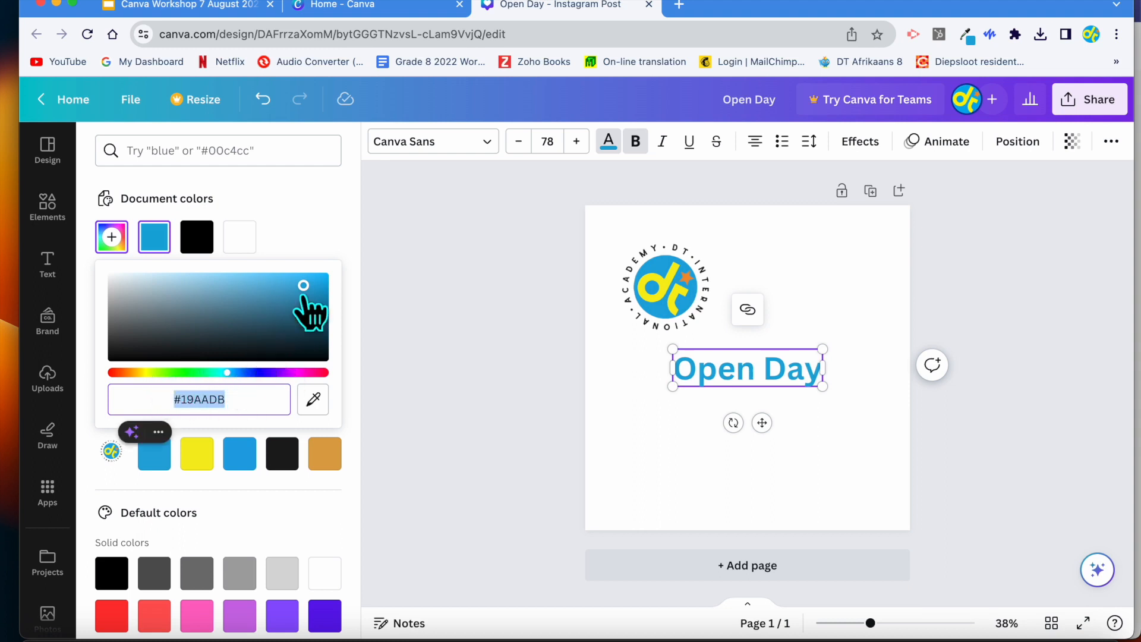
{"action": "left_click", "coordinate": [675, 374]}
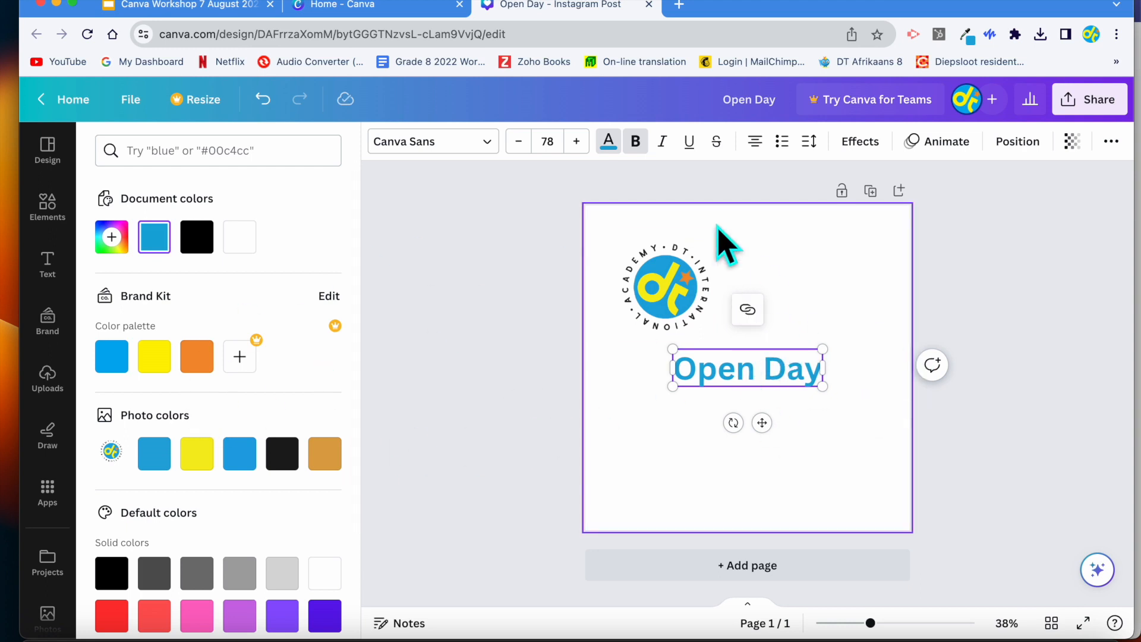
Step: Change the "Open Day" heading's font to Schoolbell from the recently used fonts
{"action": "double_click", "coordinate": [712, 371]}
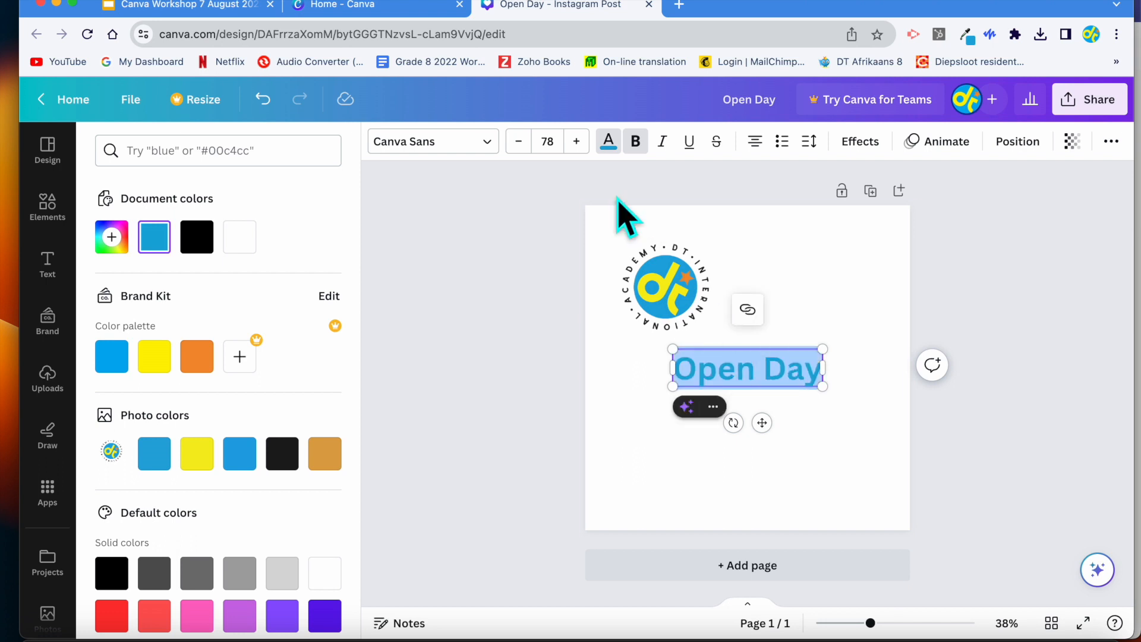
{"action": "left_click", "coordinate": [484, 144]}
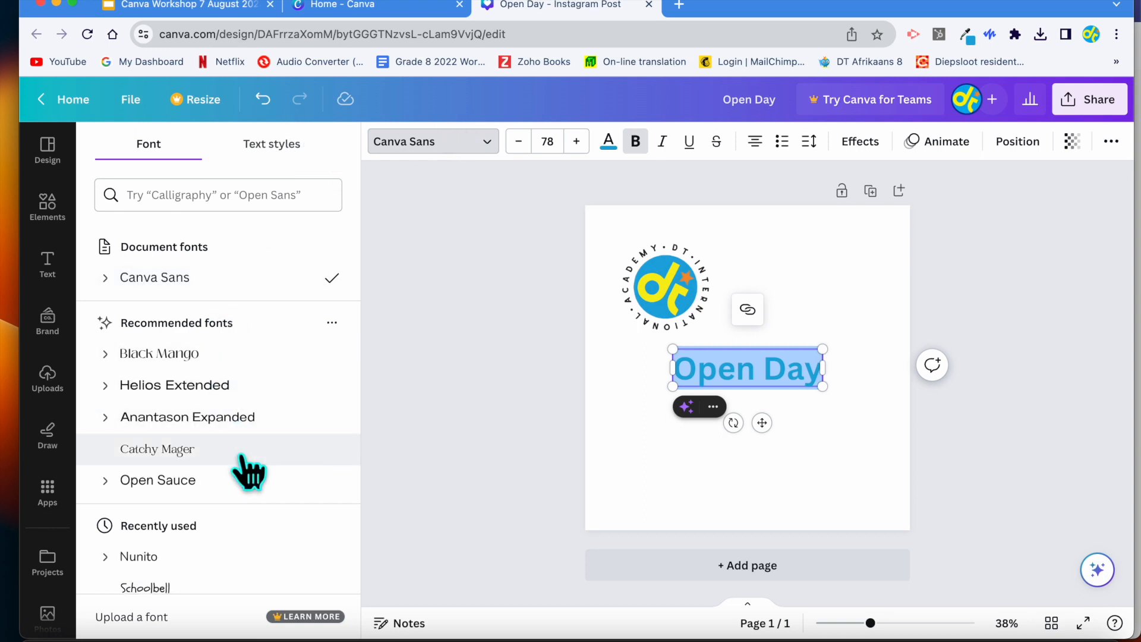
{"action": "scroll", "coordinate": [248, 465], "scroll_direction": "down", "scroll_amount": 3}
{"action": "left_click", "coordinate": [146, 387]}
Step: Resize the "Open Day" heading to a little wider than the logo and place it to the logo's right
{"action": "left_click_drag", "start_coordinate": [762, 423], "coordinate": [819, 341]}
{"action": "left_click_drag", "start_coordinate": [863, 267], "coordinate": [916, 249]}
{"action": "left_click_drag", "start_coordinate": [750, 301], "coordinate": [702, 324]}
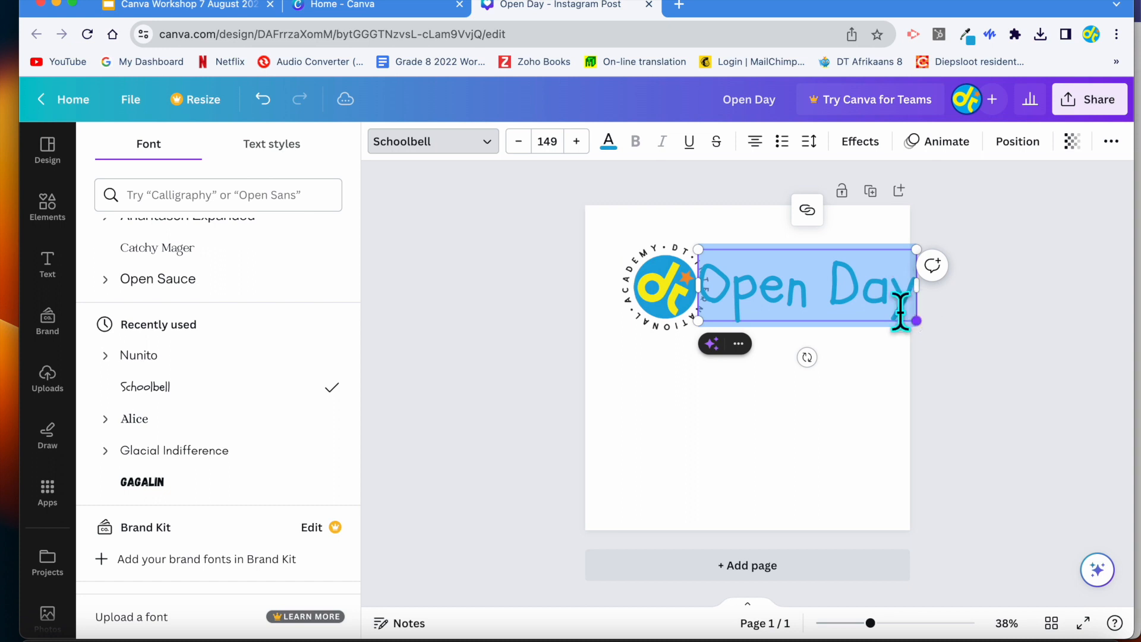
{"action": "left_click_drag", "start_coordinate": [915, 320], "coordinate": [810, 285]}
{"action": "double_click", "coordinate": [787, 269]}
{"action": "left_click_drag", "start_coordinate": [761, 316], "coordinate": [830, 349]}
{"action": "left_click", "coordinate": [753, 435]}
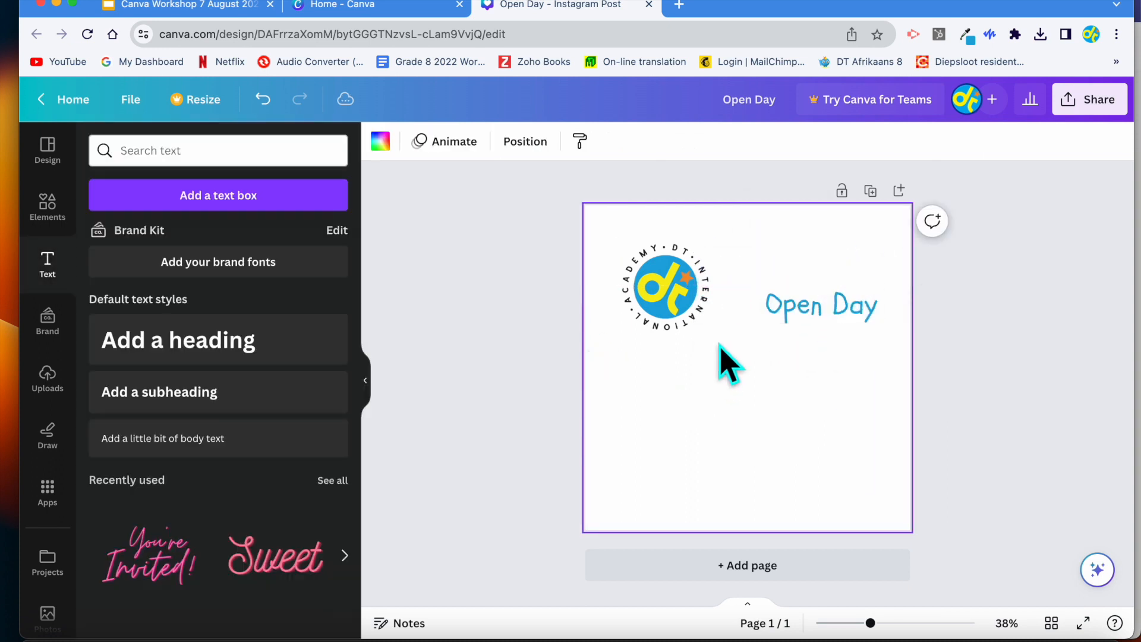
Step: Move the "Open Day" heading up so that it lines up with the logo's vertical center
{"action": "left_click", "coordinate": [662, 273]}
{"action": "left_click", "coordinate": [763, 229]}
{"action": "left_click_drag", "start_coordinate": [809, 319], "coordinate": [810, 286]}
{"action": "left_click", "coordinate": [754, 336]}
{"action": "left_click", "coordinate": [766, 371]}
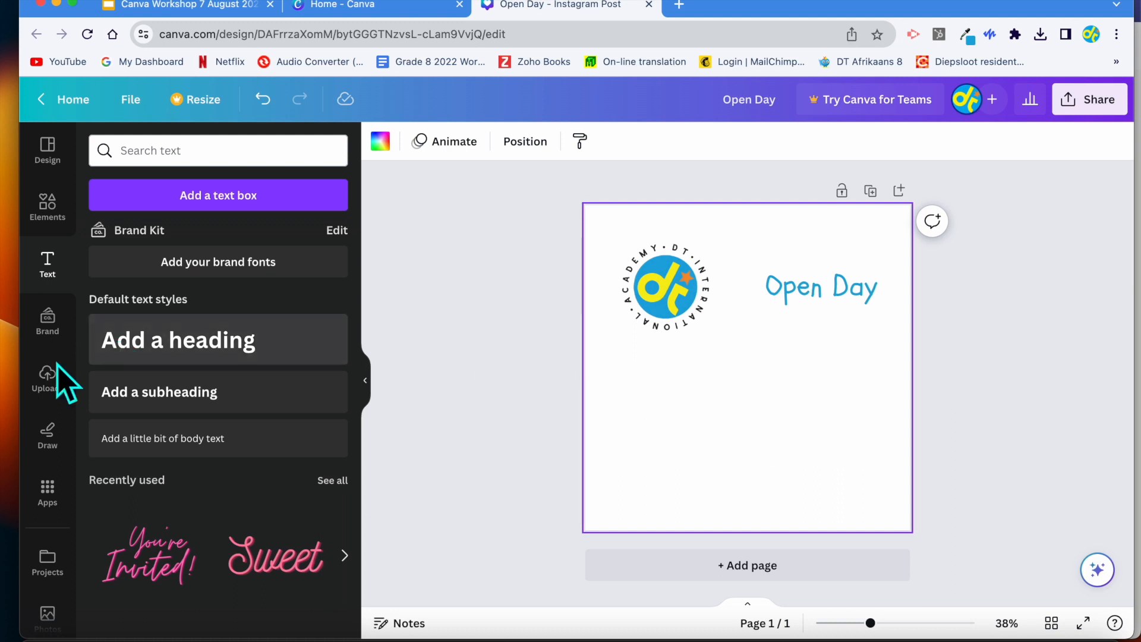
Step: Open the uploaded images and look at the file picker and the alternative upload sources such as Google Drive and Dropbox
{"action": "left_click", "coordinate": [46, 384]}
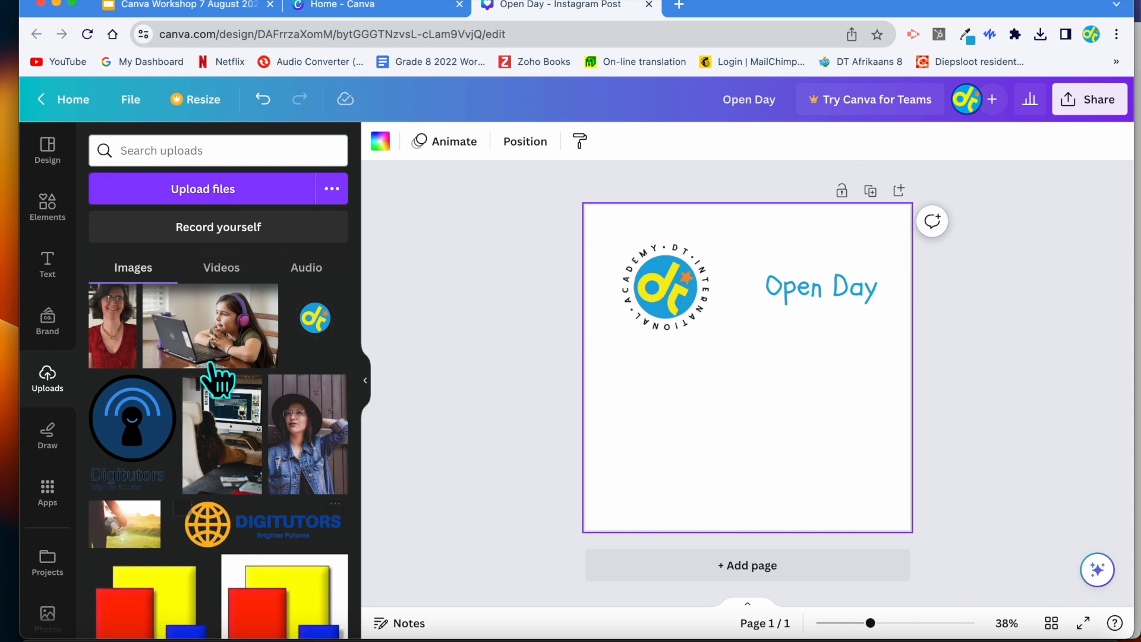
{"action": "left_click", "coordinate": [208, 191]}
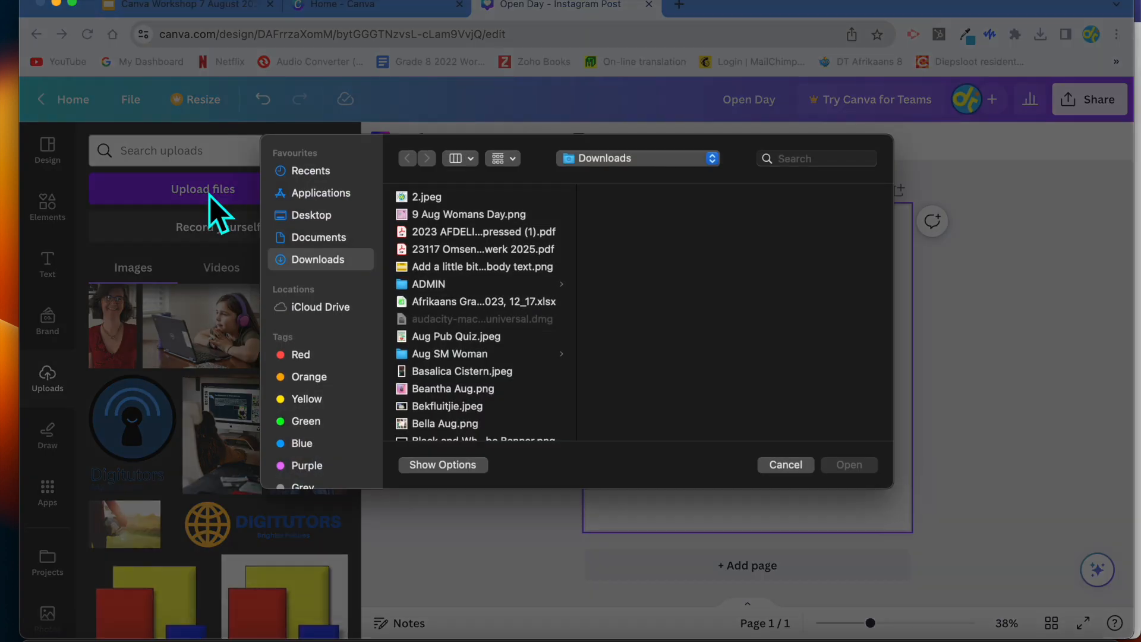
{"action": "left_click", "coordinate": [789, 464]}
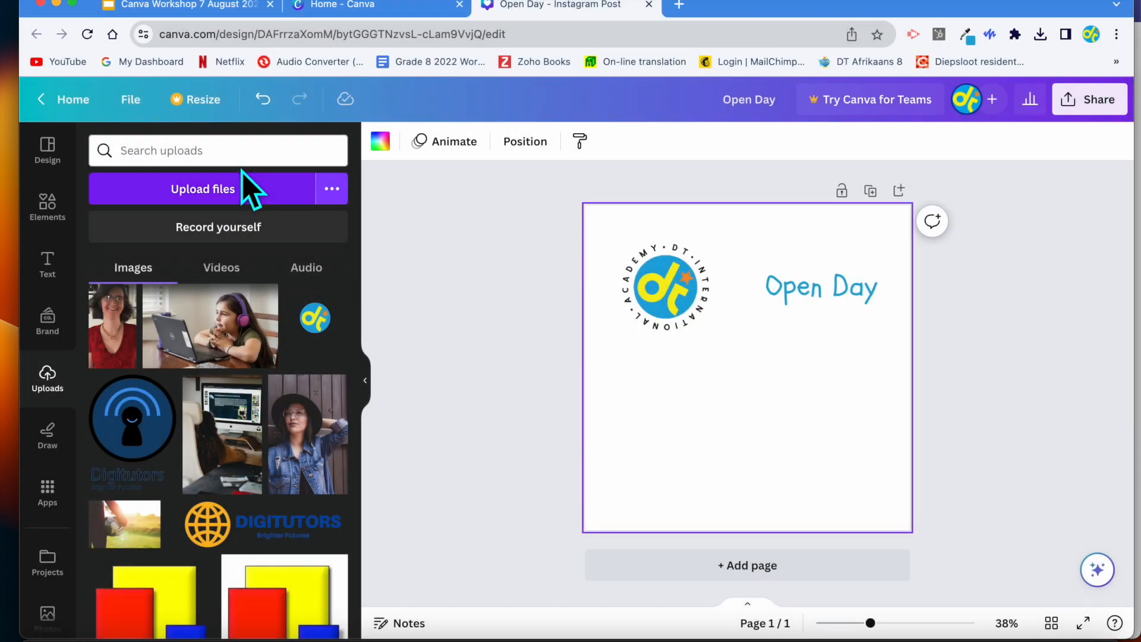
{"action": "left_click", "coordinate": [331, 193]}
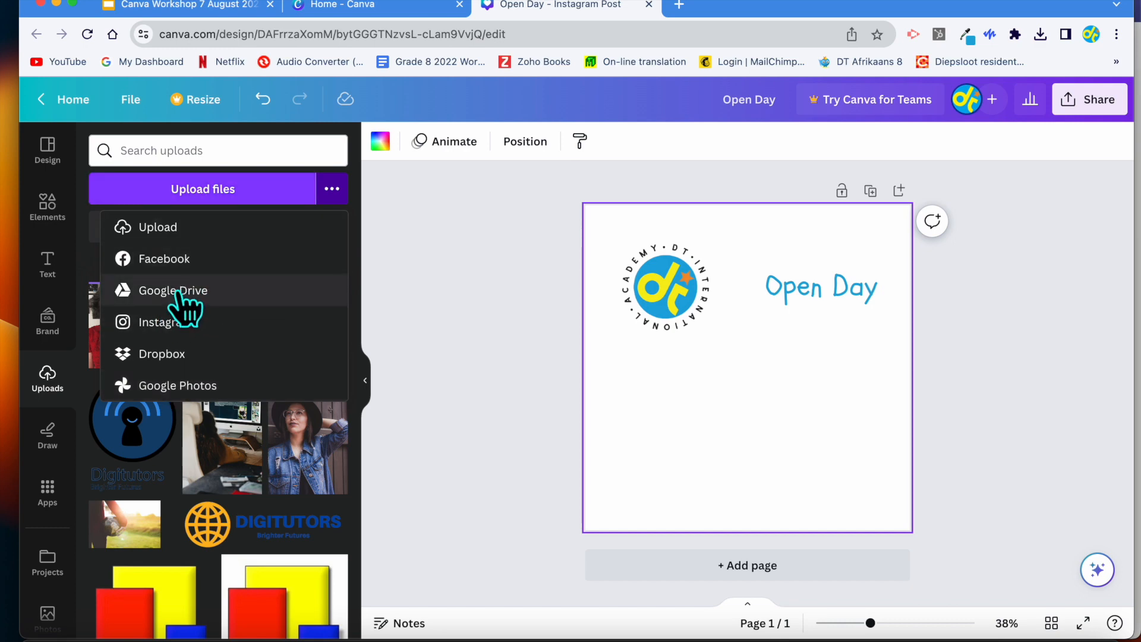
Step: Upload the dog photo File_002.jpeg from the Downloads folder
{"action": "left_click", "coordinate": [267, 190]}
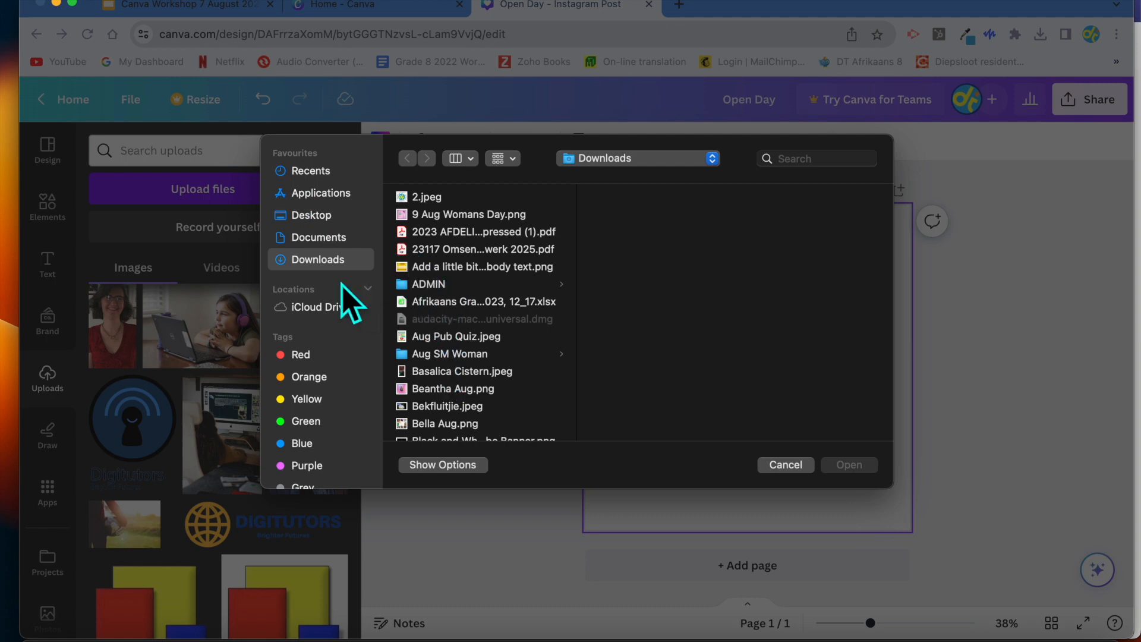
{"action": "scroll", "coordinate": [458, 356], "scroll_direction": "down", "scroll_amount": 5}
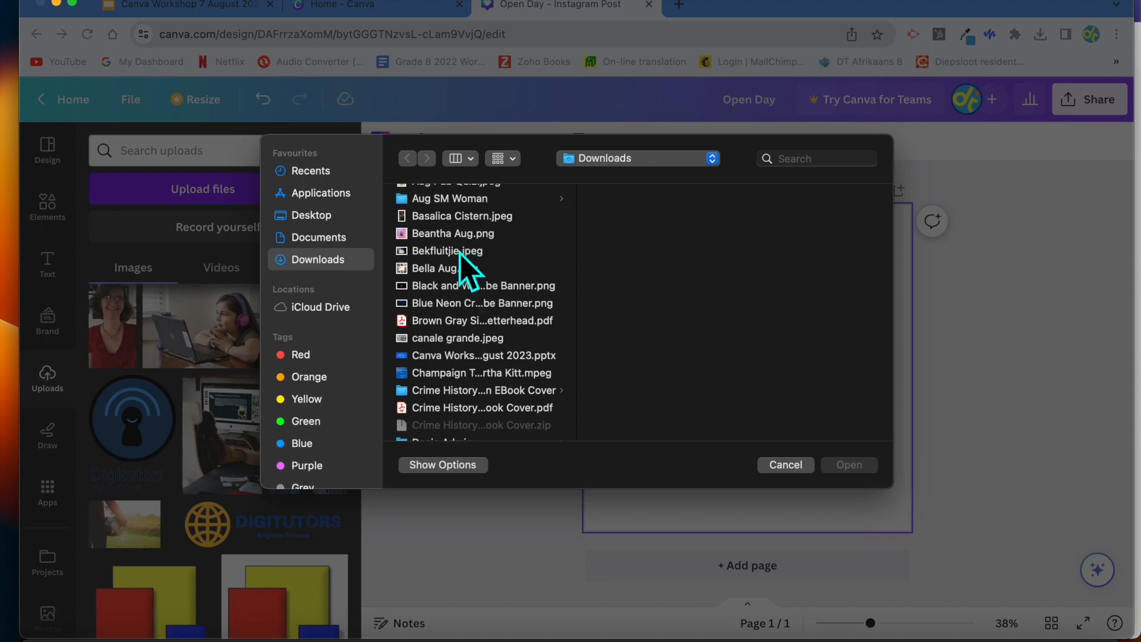
{"action": "scroll", "coordinate": [457, 300], "scroll_direction": "down", "scroll_amount": 6}
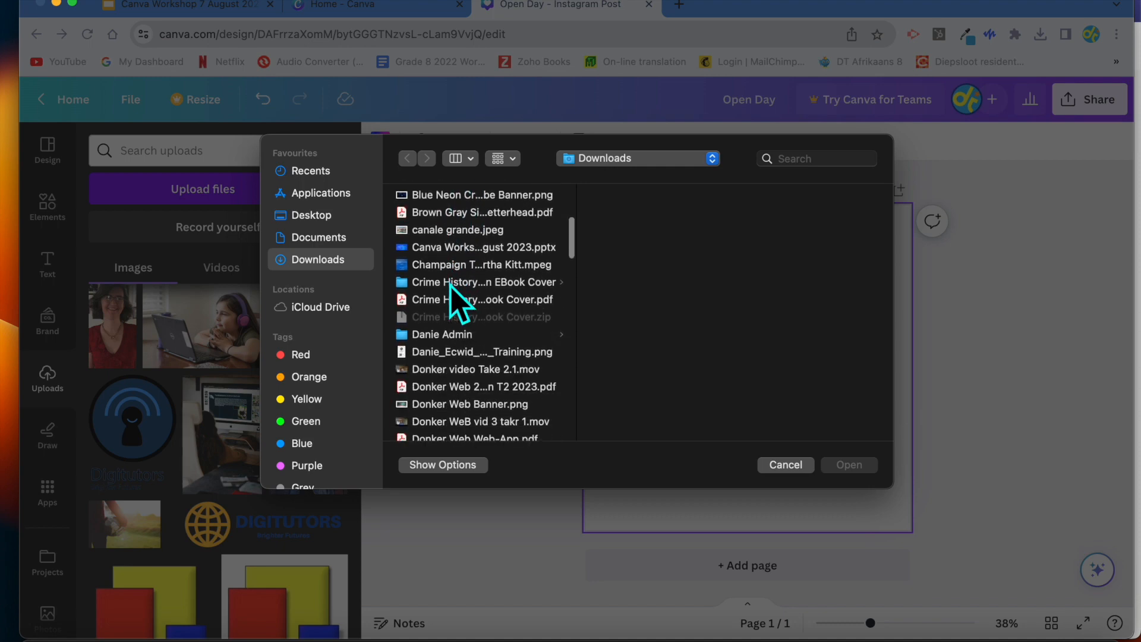
{"action": "scroll", "coordinate": [452, 339], "scroll_direction": "down", "scroll_amount": 1}
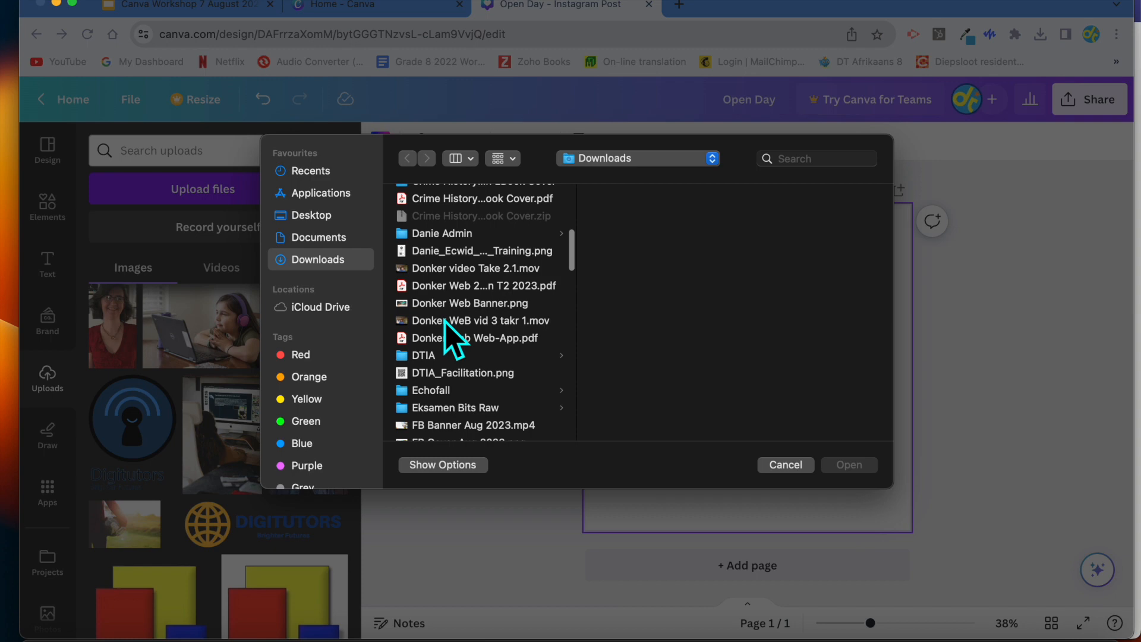
{"action": "scroll", "coordinate": [452, 339], "scroll_direction": "down", "scroll_amount": 4}
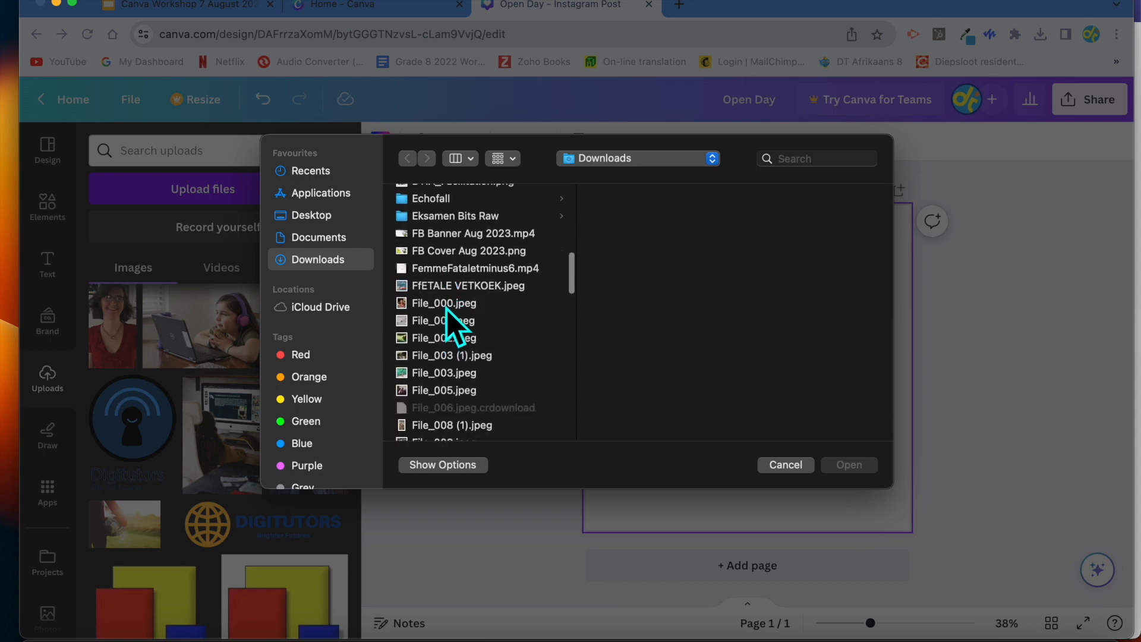
{"action": "left_click", "coordinate": [449, 306]}
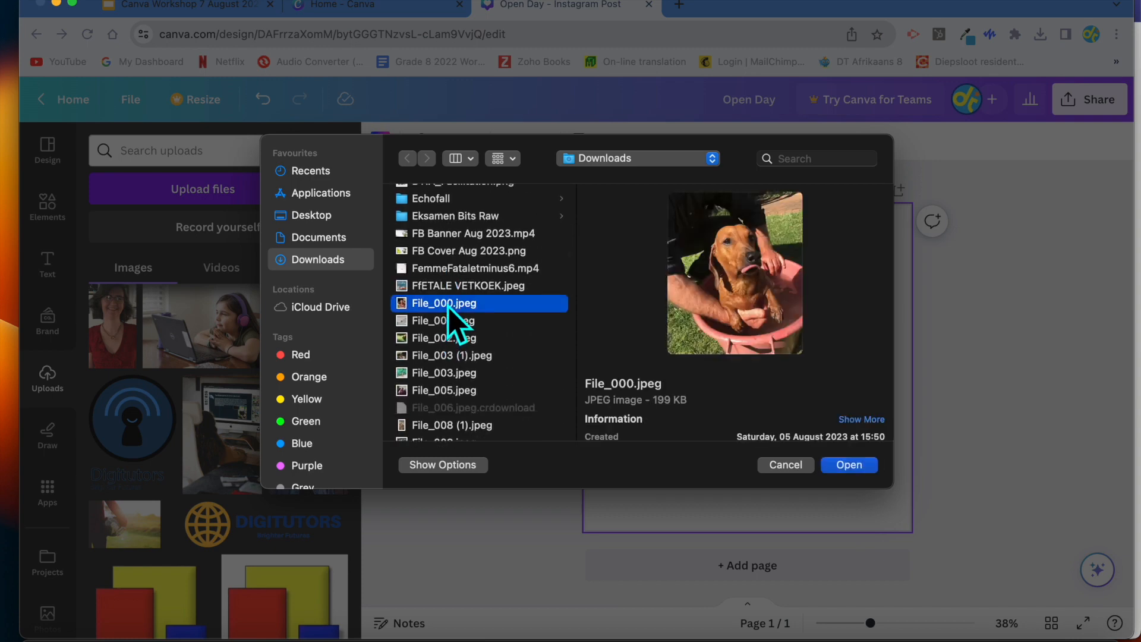
{"action": "left_click", "coordinate": [442, 287]}
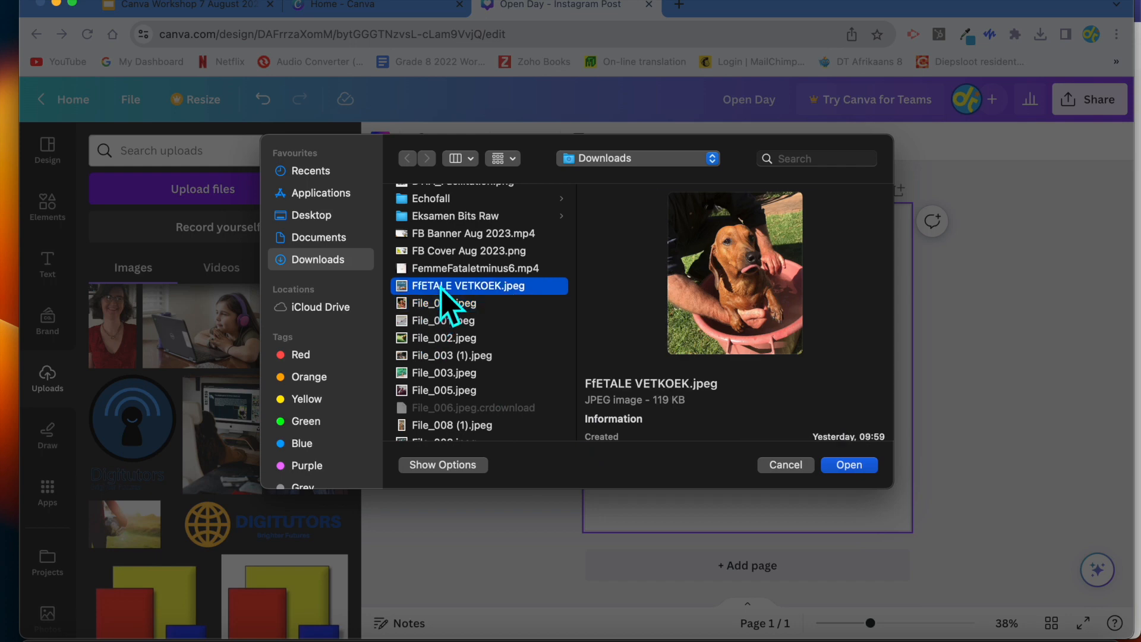
{"action": "left_click", "coordinate": [441, 321]}
{"action": "left_click", "coordinate": [440, 338]}
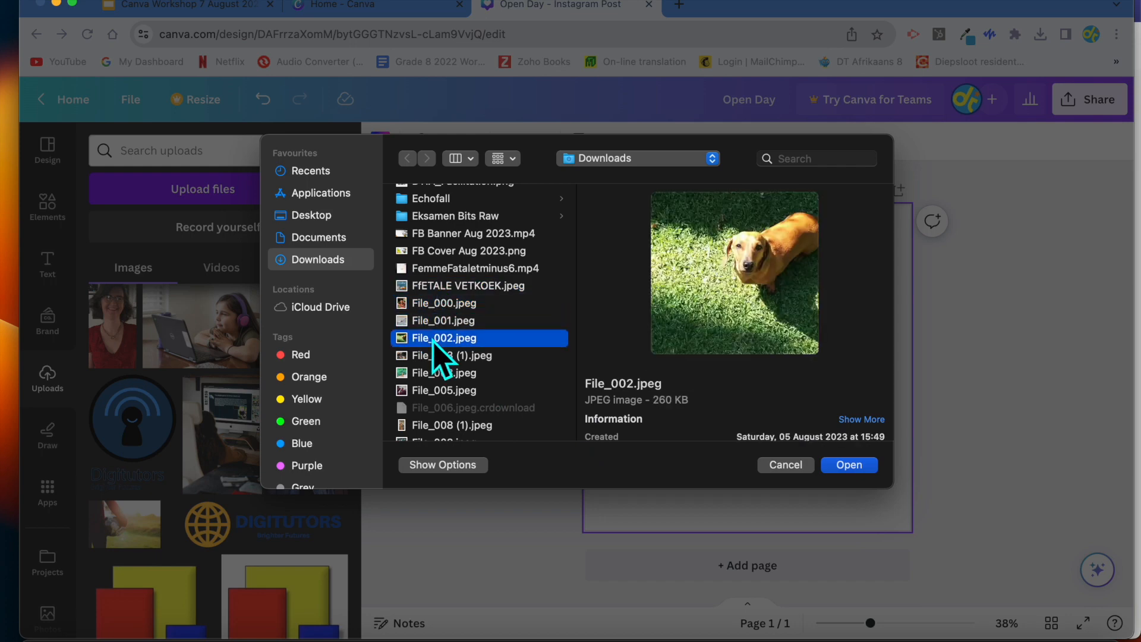
{"action": "left_click", "coordinate": [839, 467]}
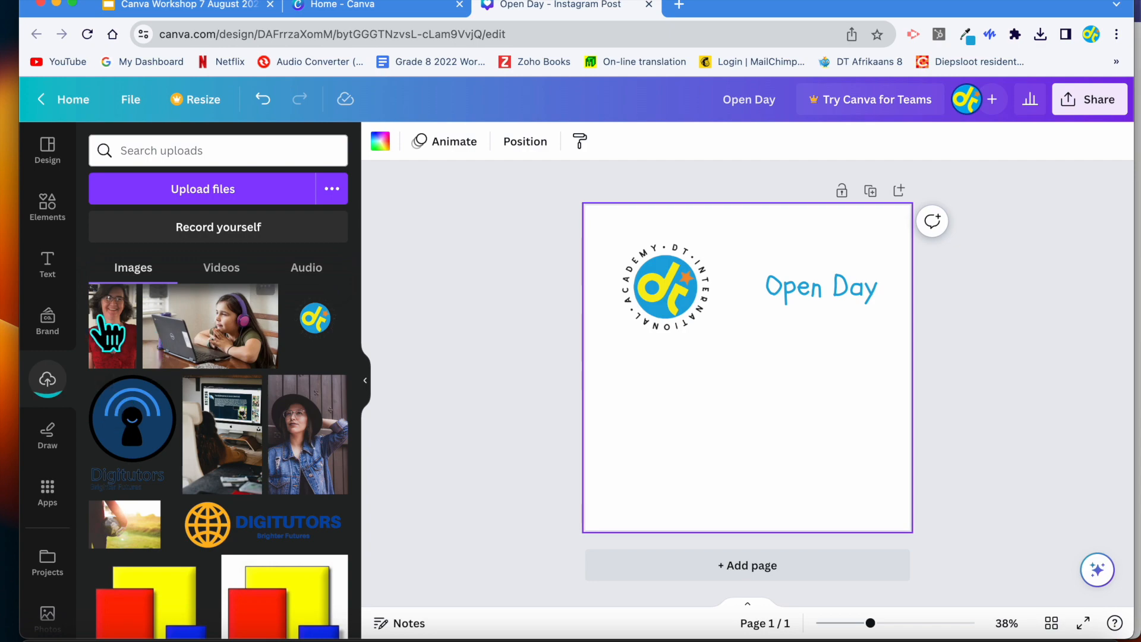
Step: Add the uploaded dog photo to the page, shrink it, and position it below the logo and heading
{"action": "scroll", "coordinate": [154, 358], "scroll_direction": "down", "scroll_amount": 5}
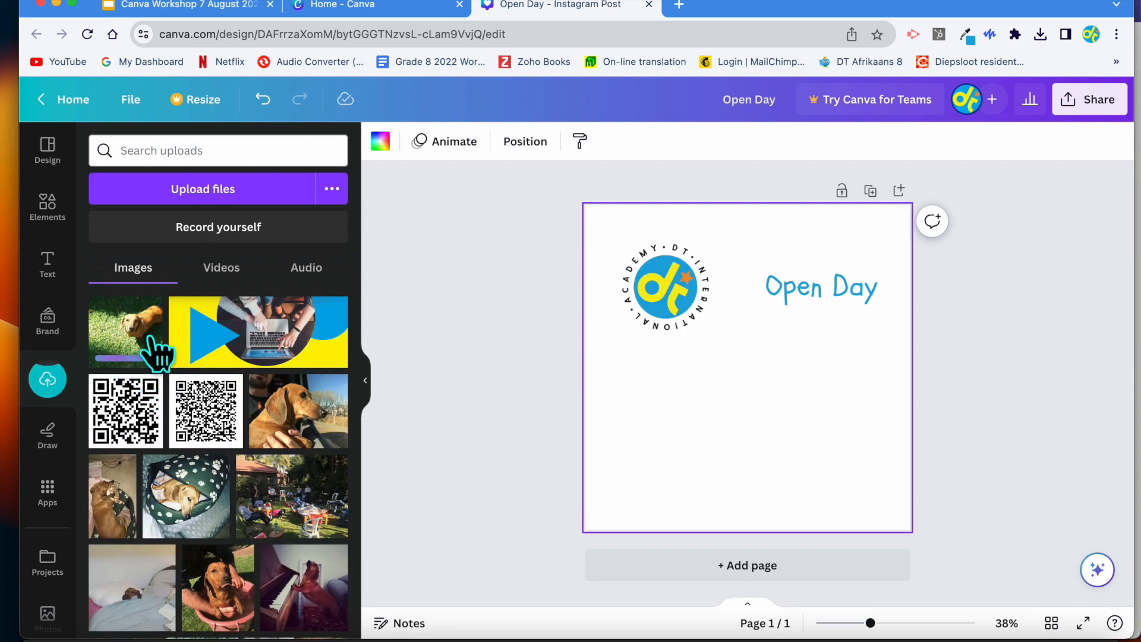
{"action": "left_click", "coordinate": [140, 336]}
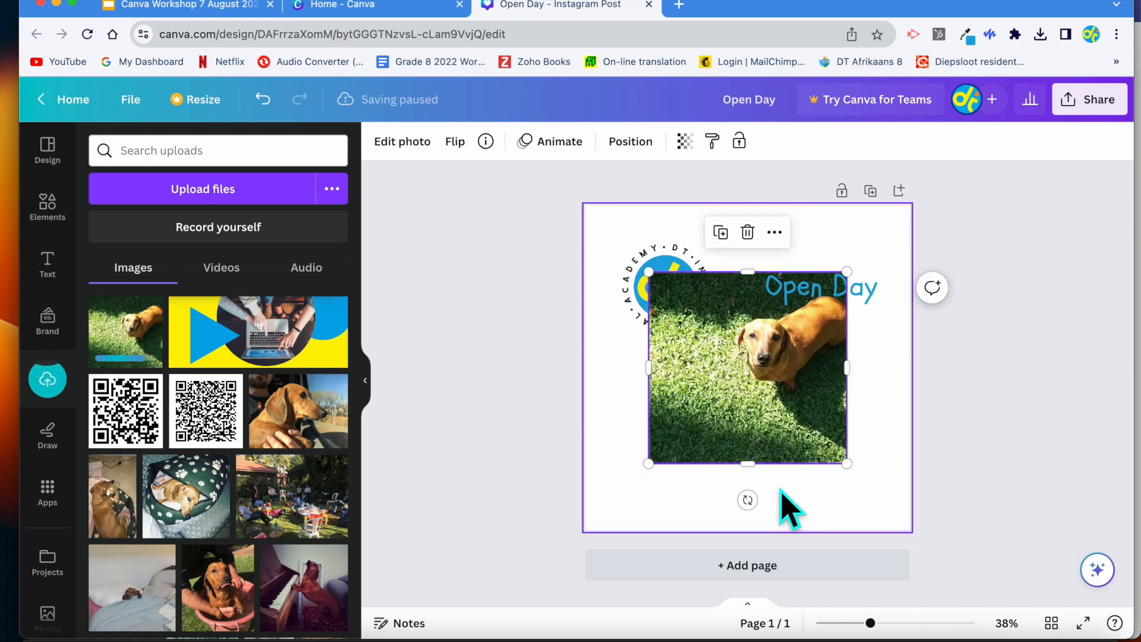
{"action": "left_click_drag", "start_coordinate": [649, 273], "coordinate": [699, 321]}
{"action": "left_click_drag", "start_coordinate": [776, 404], "coordinate": [751, 424]}
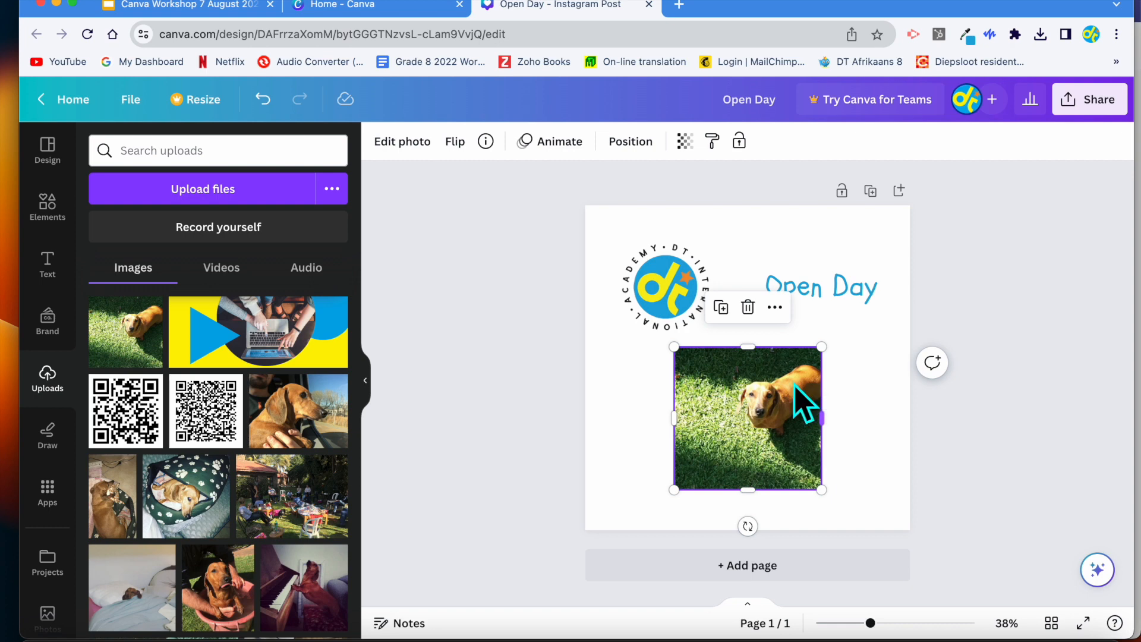
{"action": "mouse_move", "coordinate": [676, 351]}
{"action": "left_mouse_down"}
{"action": "mouse_move", "coordinate": [713, 382]}
{"action": "mouse_move", "coordinate": [652, 348]}
{"action": "mouse_move", "coordinate": [717, 382]}
{"action": "mouse_move", "coordinate": [666, 356]}
{"action": "mouse_move", "coordinate": [688, 369]}
{"action": "mouse_move", "coordinate": [669, 357]}
{"action": "mouse_move", "coordinate": [678, 351]}
{"action": "left_mouse_up"}
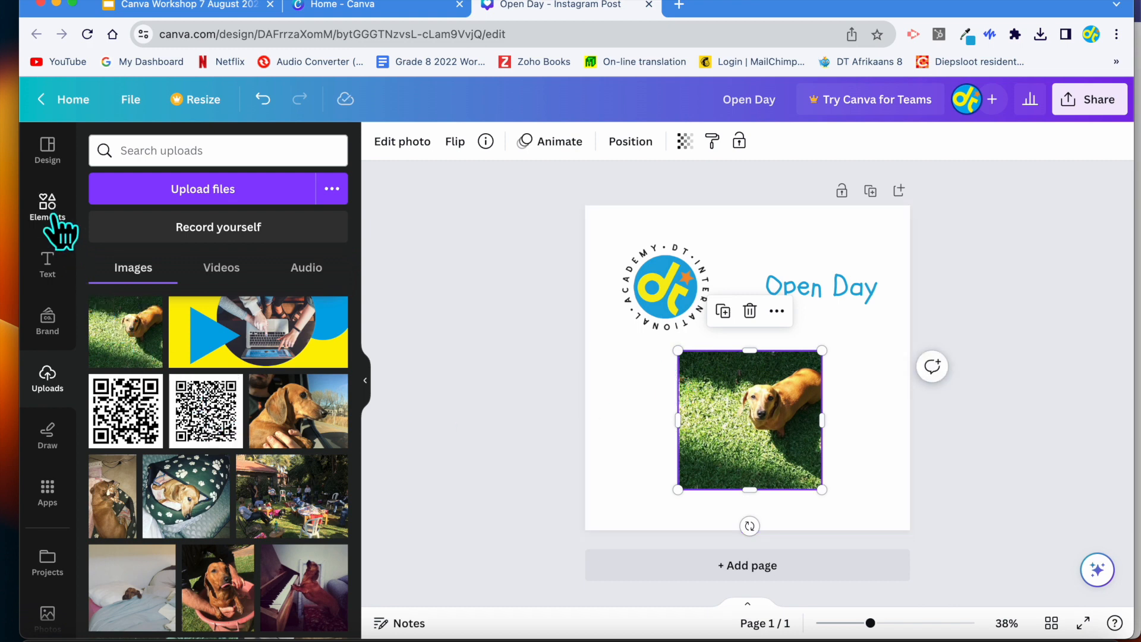
Step: Find the Frames category among the elements and open its full collection
{"action": "left_click", "coordinate": [61, 231]}
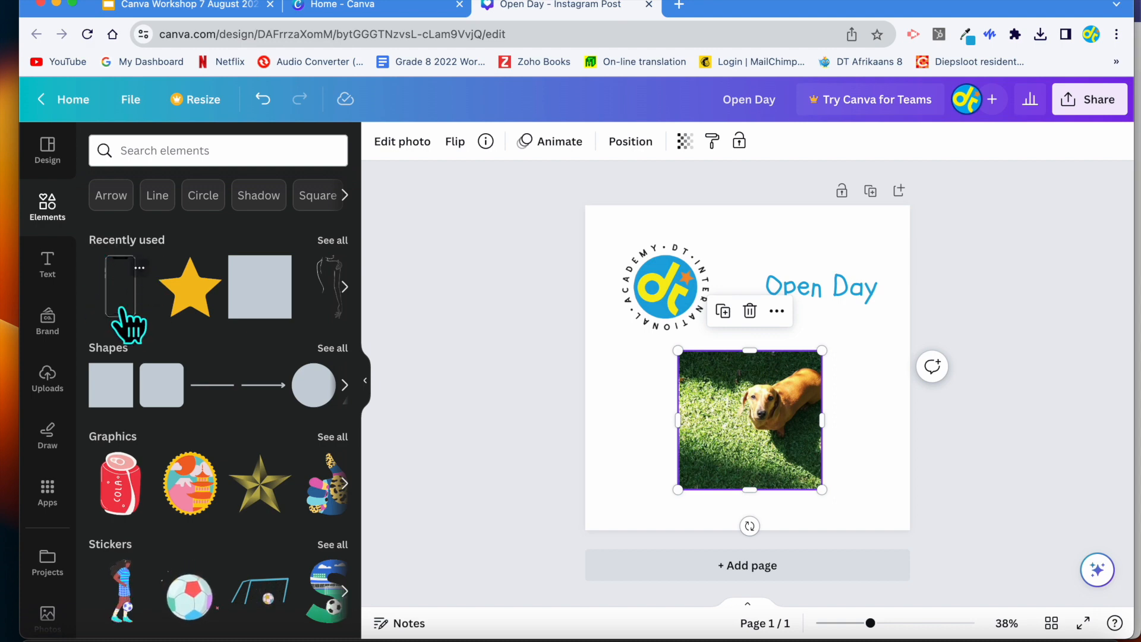
{"action": "scroll", "coordinate": [177, 404], "scroll_direction": "down", "scroll_amount": 7}
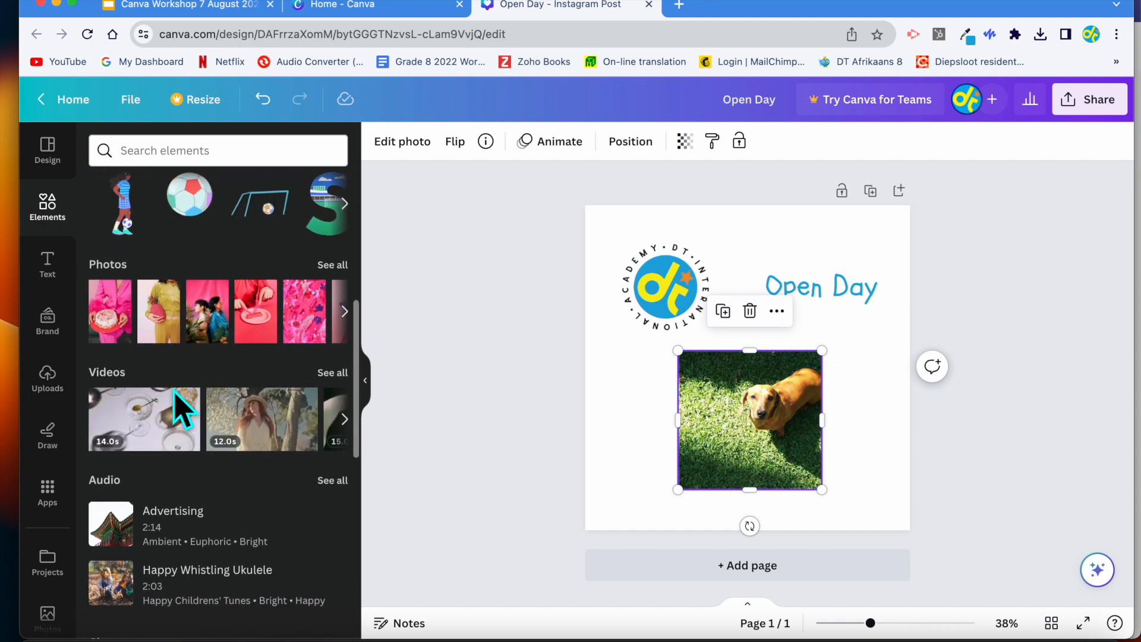
{"action": "scroll", "coordinate": [255, 321], "scroll_direction": "down", "scroll_amount": 2}
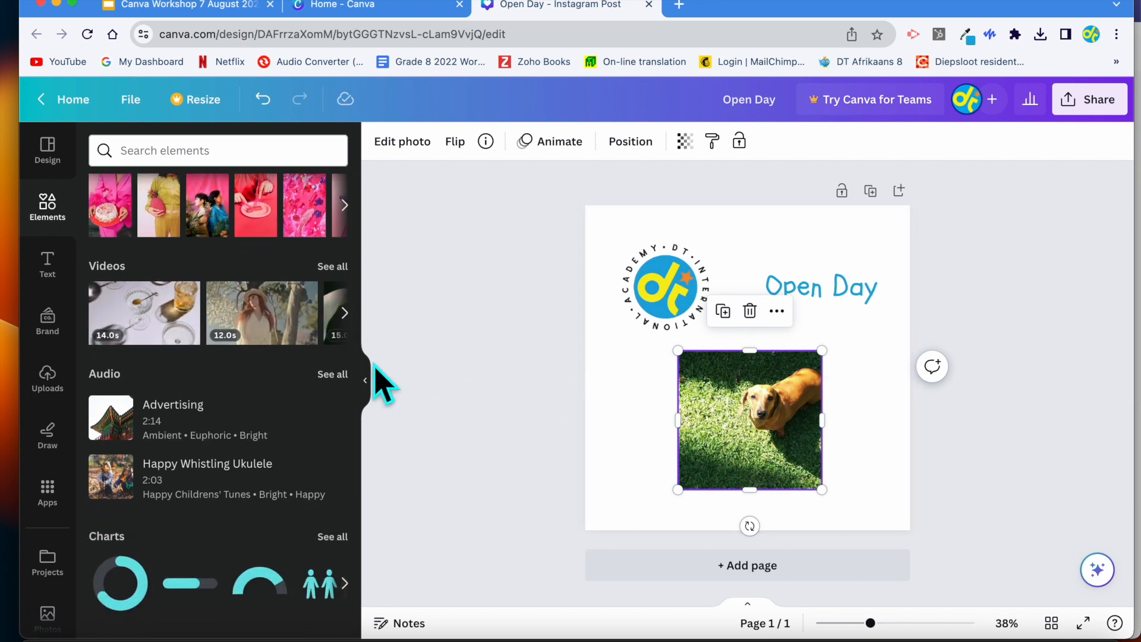
{"action": "scroll", "coordinate": [236, 389], "scroll_direction": "down", "scroll_amount": 4}
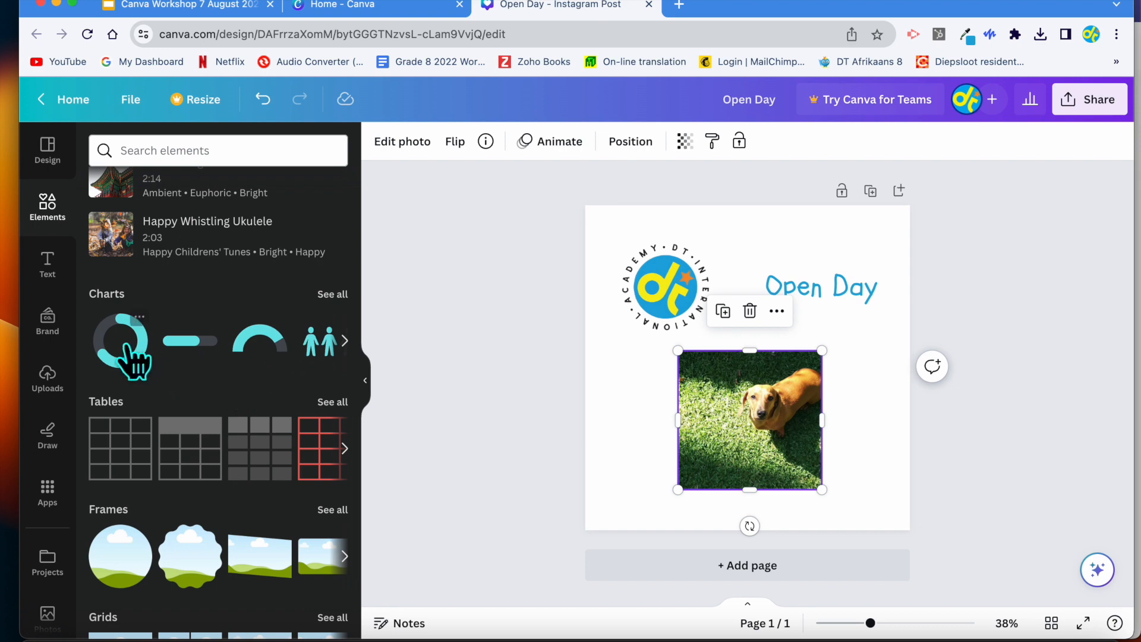
{"action": "scroll", "coordinate": [191, 408], "scroll_direction": "down", "scroll_amount": 6}
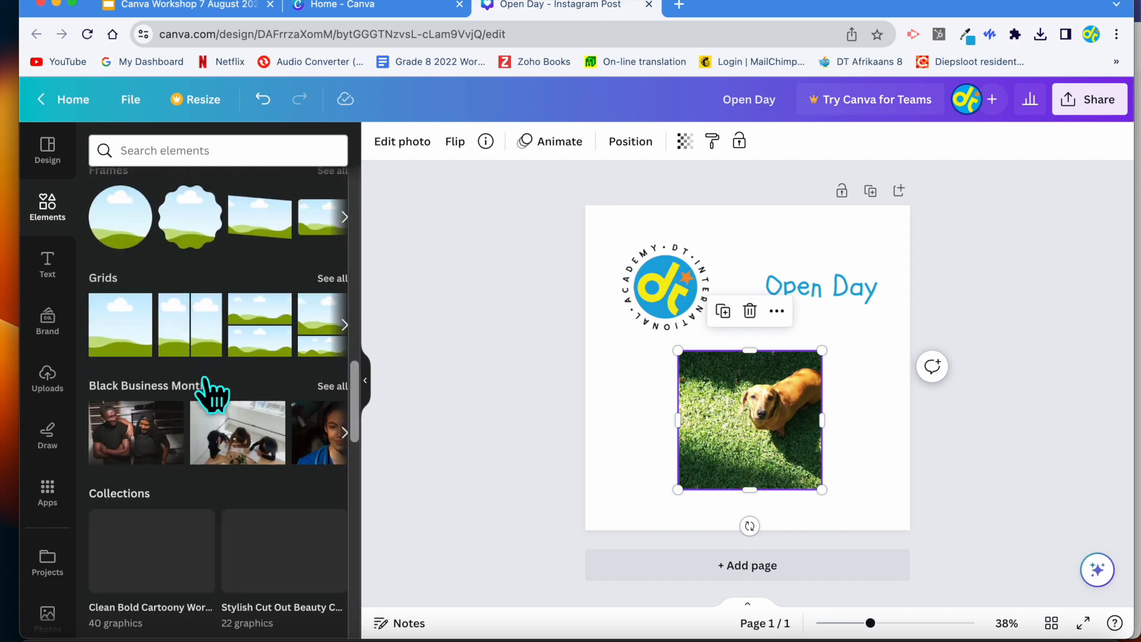
{"action": "scroll", "coordinate": [212, 397], "scroll_direction": "up", "scroll_amount": 2}
{"action": "scroll", "coordinate": [212, 397], "scroll_direction": "up", "scroll_amount": 2}
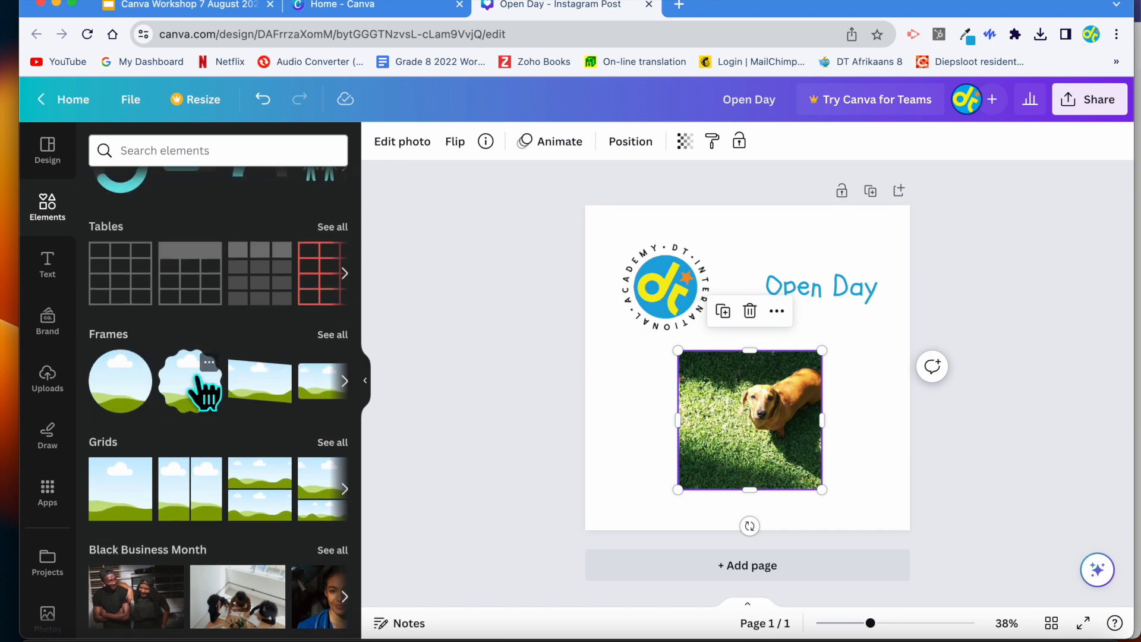
{"action": "left_click", "coordinate": [345, 380]}
{"action": "left_click", "coordinate": [346, 381]}
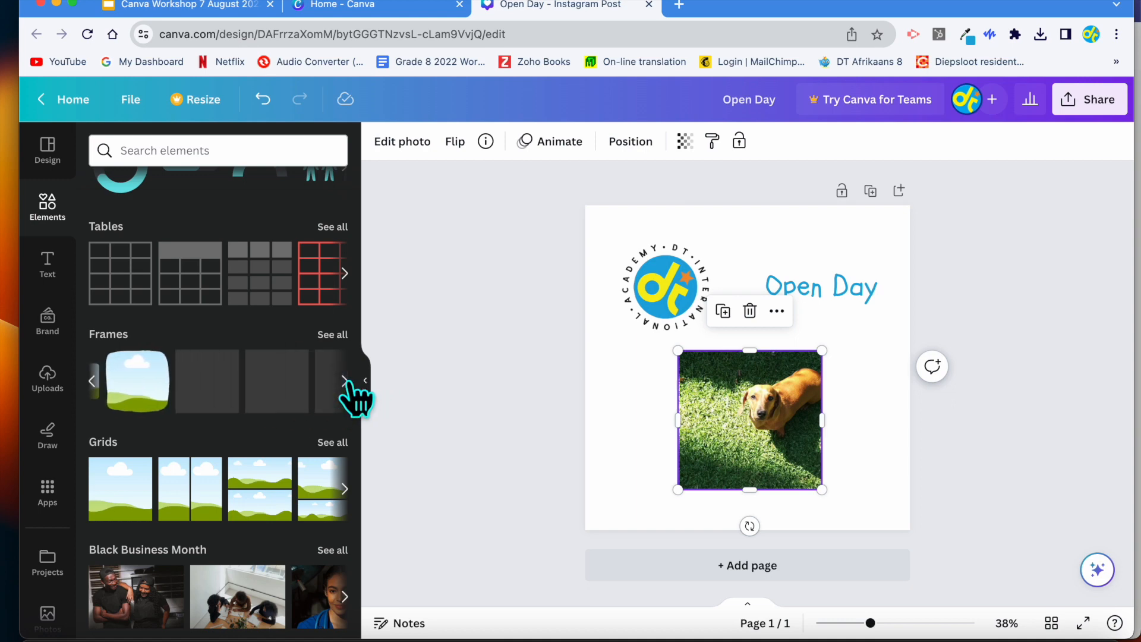
{"action": "left_click", "coordinate": [332, 335]}
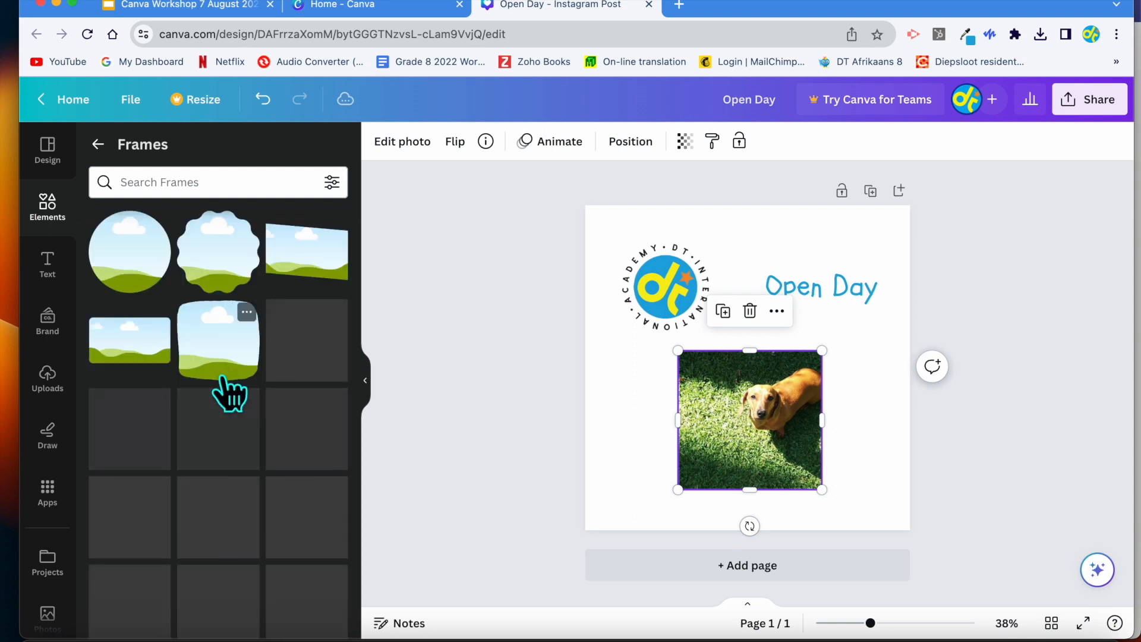
Step: Add the wide horizontal brush-stroke frame at the page's lower left and fill it with the dog photo
{"action": "scroll", "coordinate": [238, 416], "scroll_direction": "down", "scroll_amount": 5}
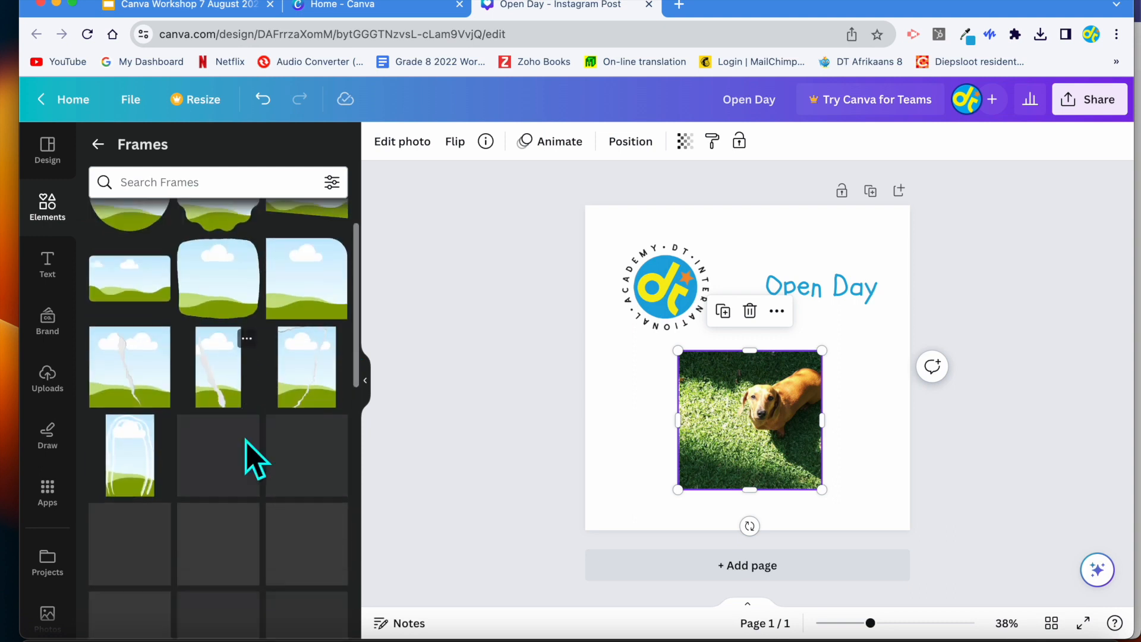
{"action": "scroll", "coordinate": [247, 443], "scroll_direction": "down", "scroll_amount": 10}
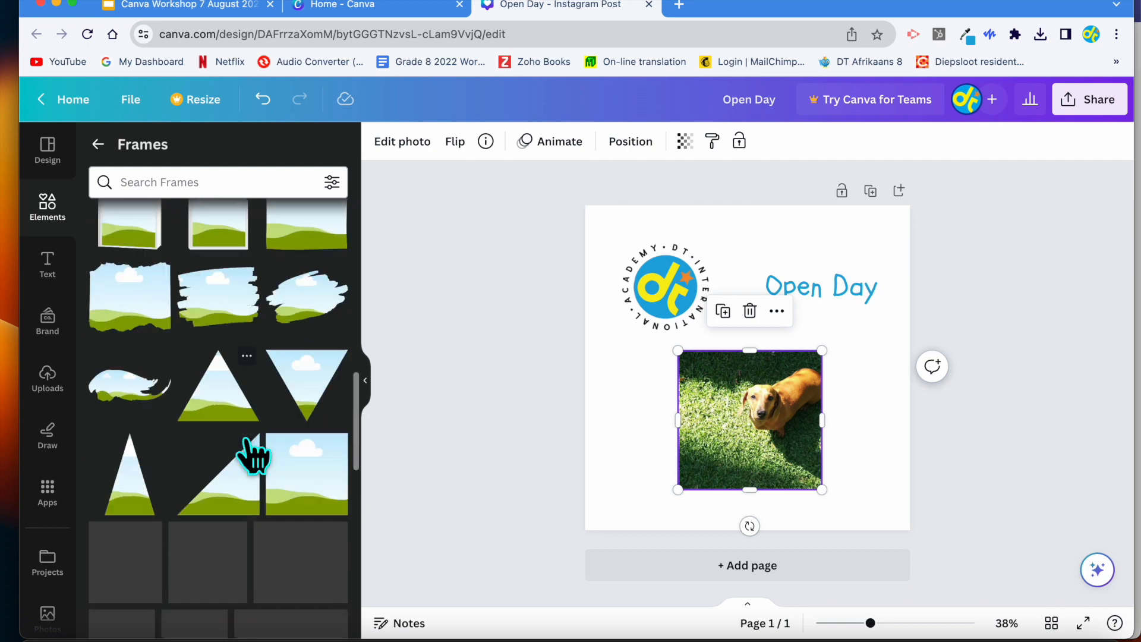
{"action": "scroll", "coordinate": [247, 442], "scroll_direction": "up", "scroll_amount": 5}
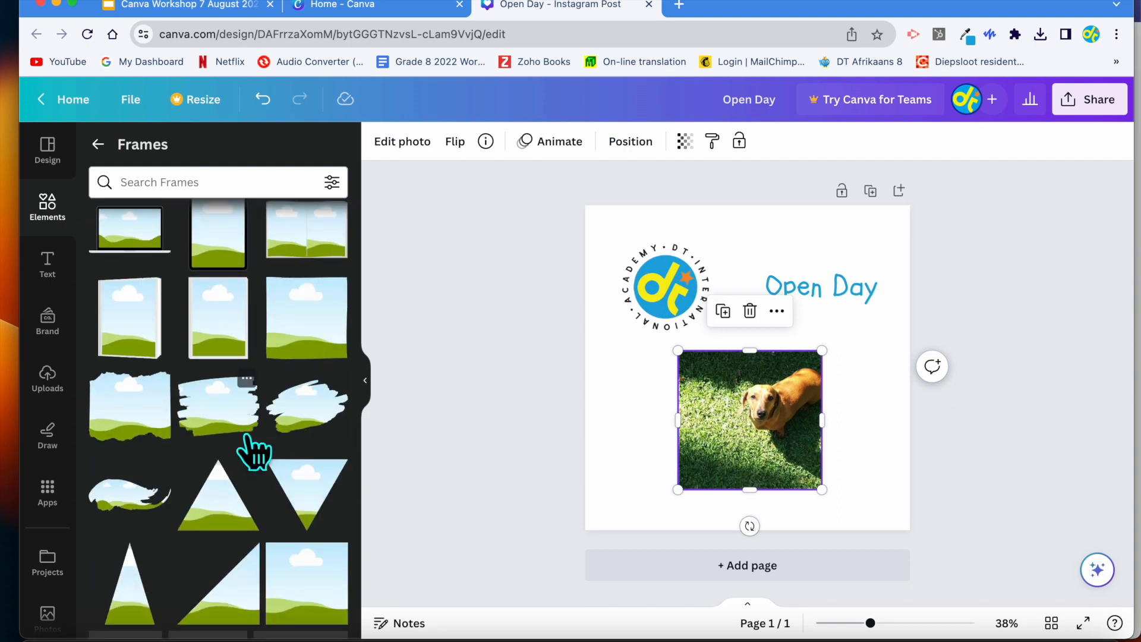
{"action": "scroll", "coordinate": [234, 477], "scroll_direction": "down", "scroll_amount": 3}
{"action": "left_click", "coordinate": [217, 262]}
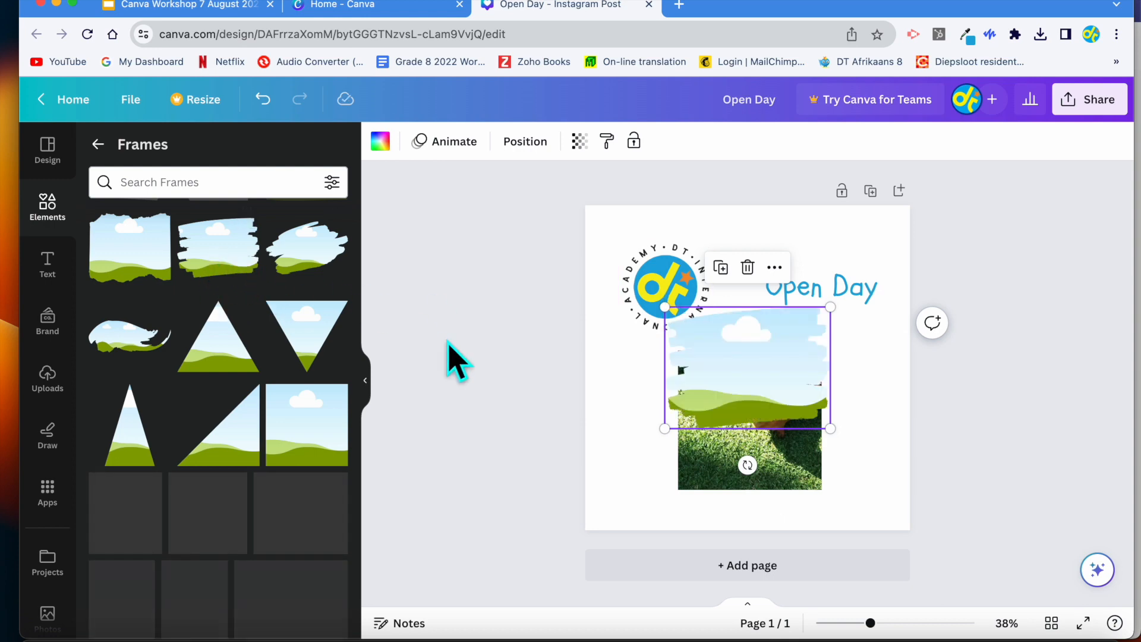
{"action": "left_click_drag", "start_coordinate": [792, 383], "coordinate": [689, 429]}
{"action": "left_click_drag", "start_coordinate": [790, 420], "coordinate": [703, 417]}
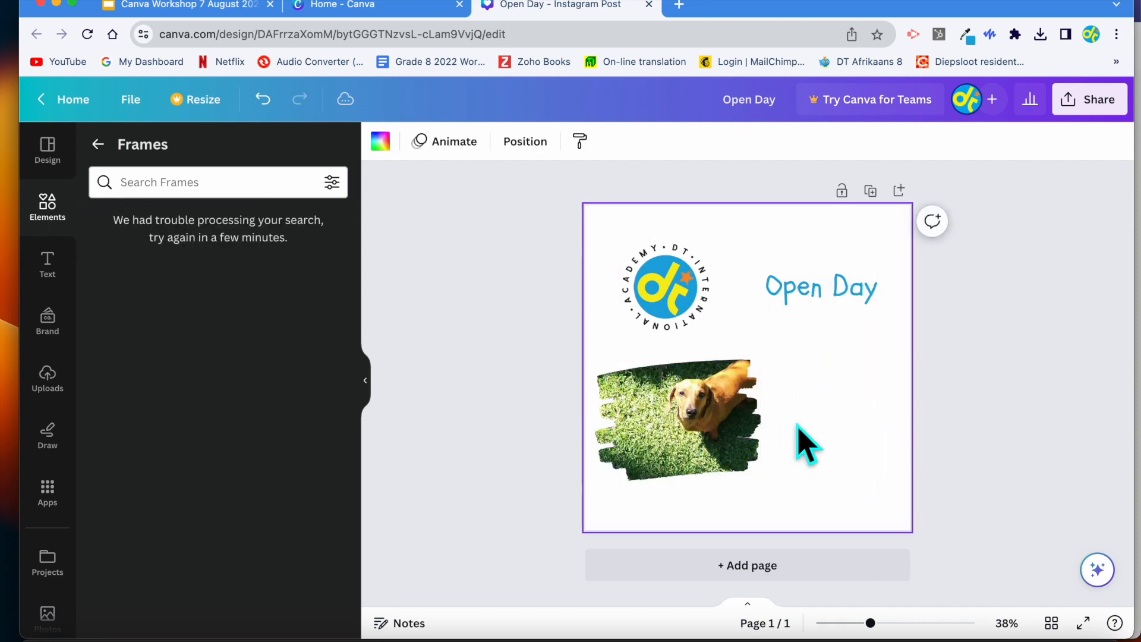
Step: Enlarge the framed dog photo to nearly the full page width and position it below the logo and heading
{"action": "left_click", "coordinate": [708, 448]}
{"action": "left_click_drag", "start_coordinate": [754, 479], "coordinate": [948, 484]}
{"action": "left_click_drag", "start_coordinate": [759, 451], "coordinate": [759, 423]}
{"action": "left_click", "coordinate": [970, 393]}
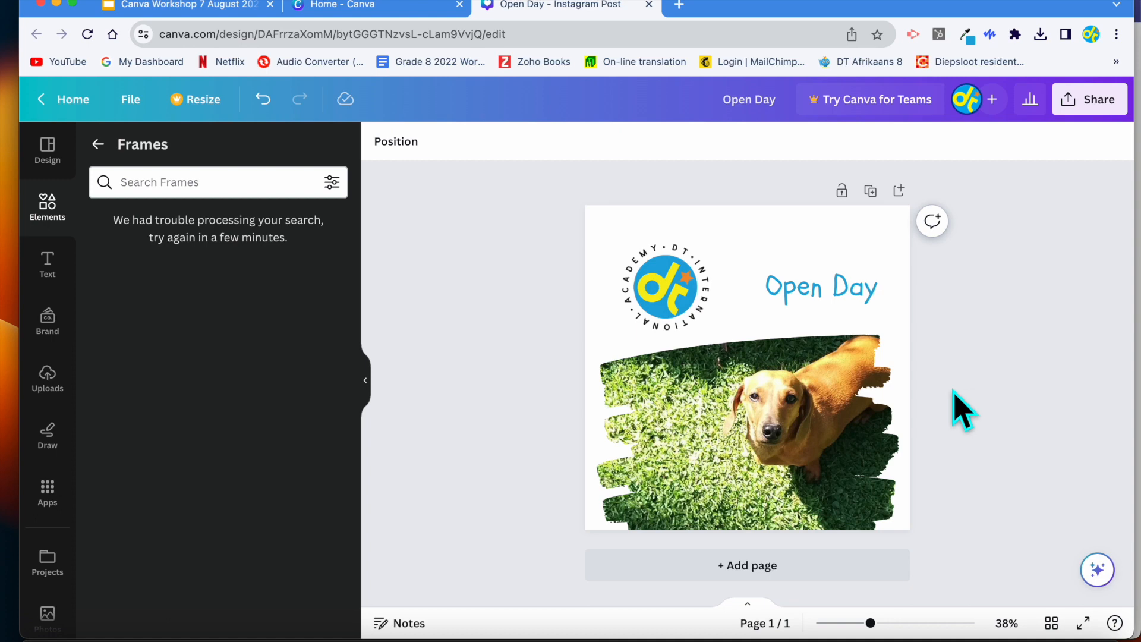
Step: Add a diamond shape from the basic shapes and place it over the lower-left part of the dog photo
{"action": "left_click", "coordinate": [42, 211]}
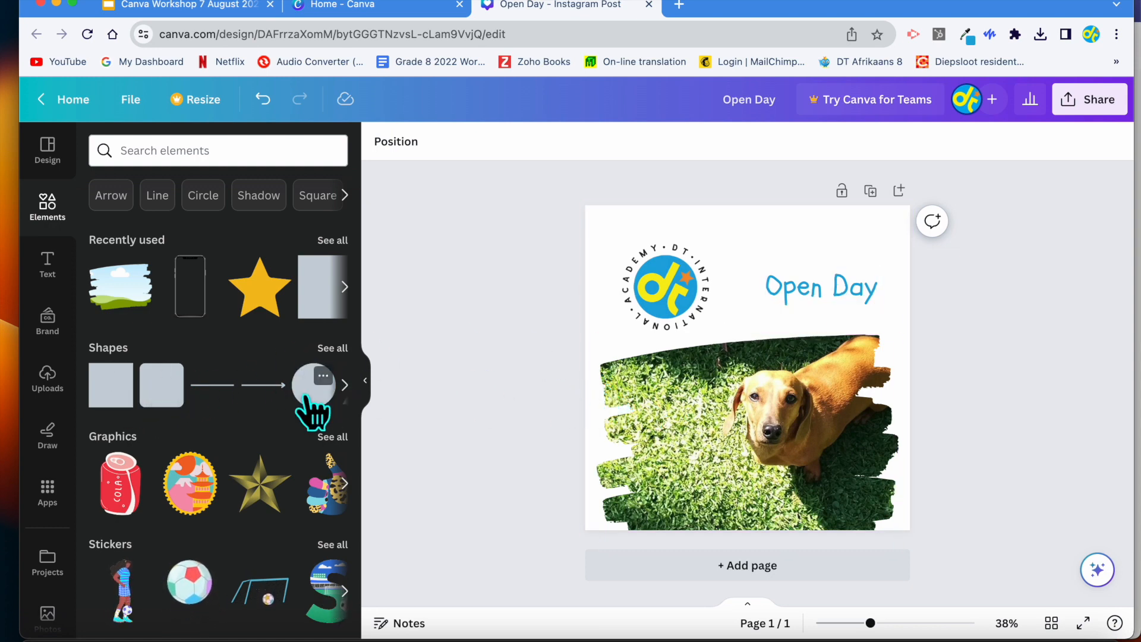
{"action": "left_click", "coordinate": [344, 385]}
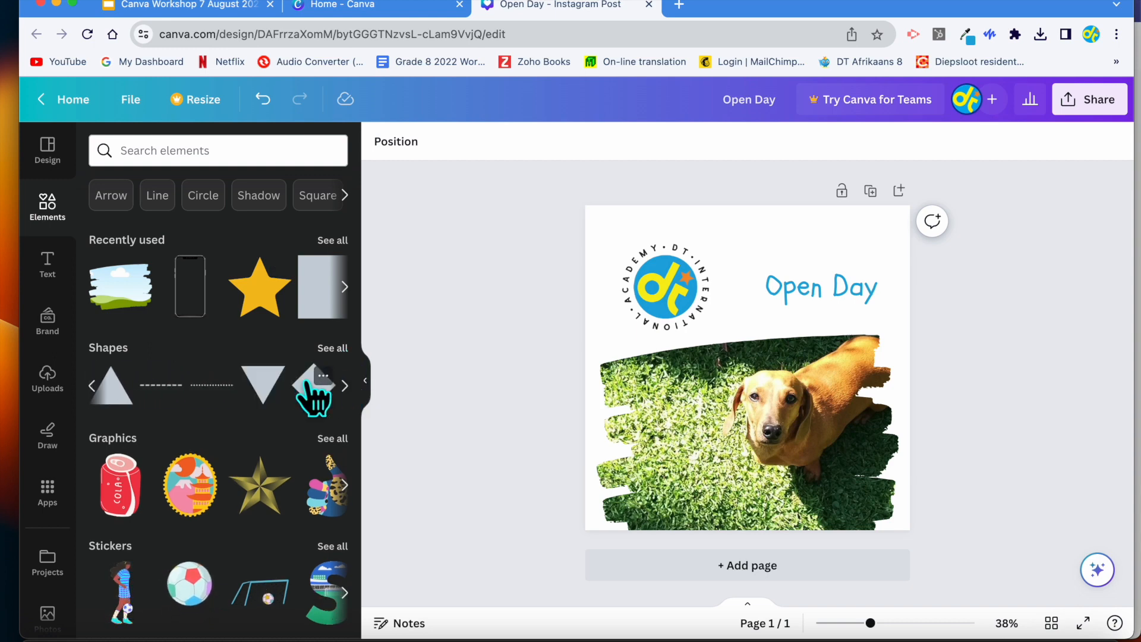
{"action": "left_click", "coordinate": [313, 392]}
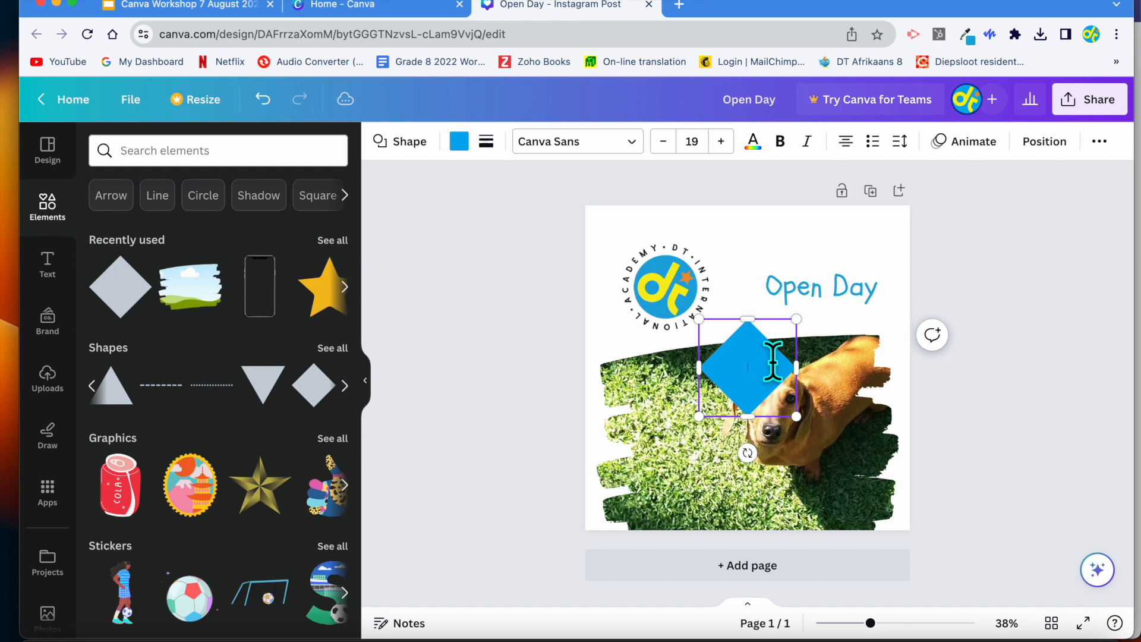
{"action": "left_click", "coordinate": [527, 466]}
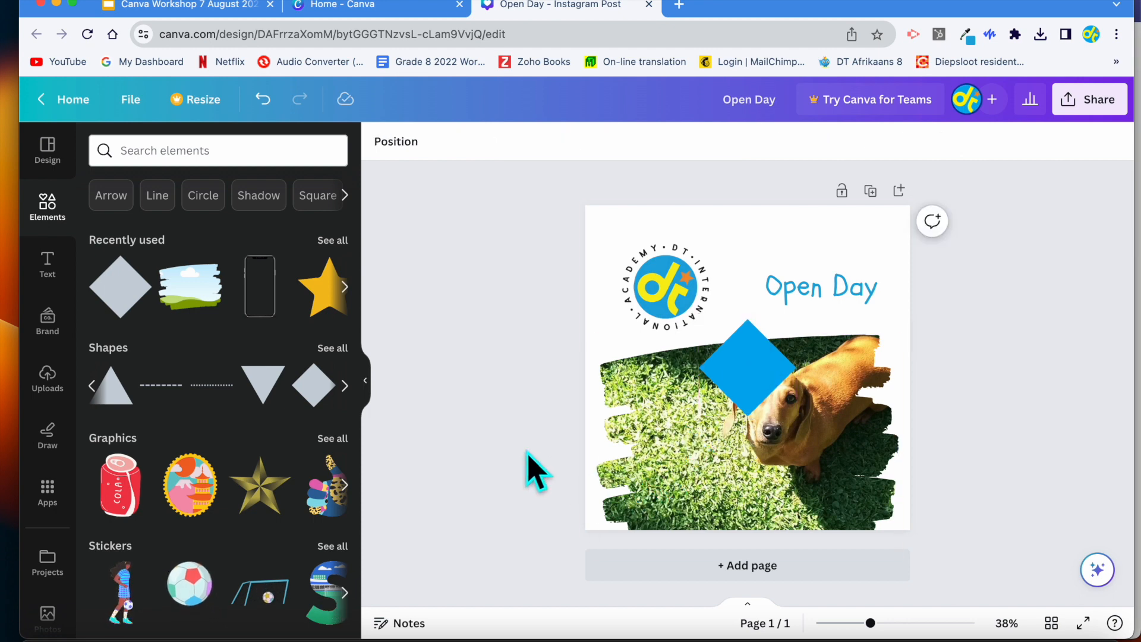
{"action": "left_click_drag", "start_coordinate": [758, 383], "coordinate": [626, 454]}
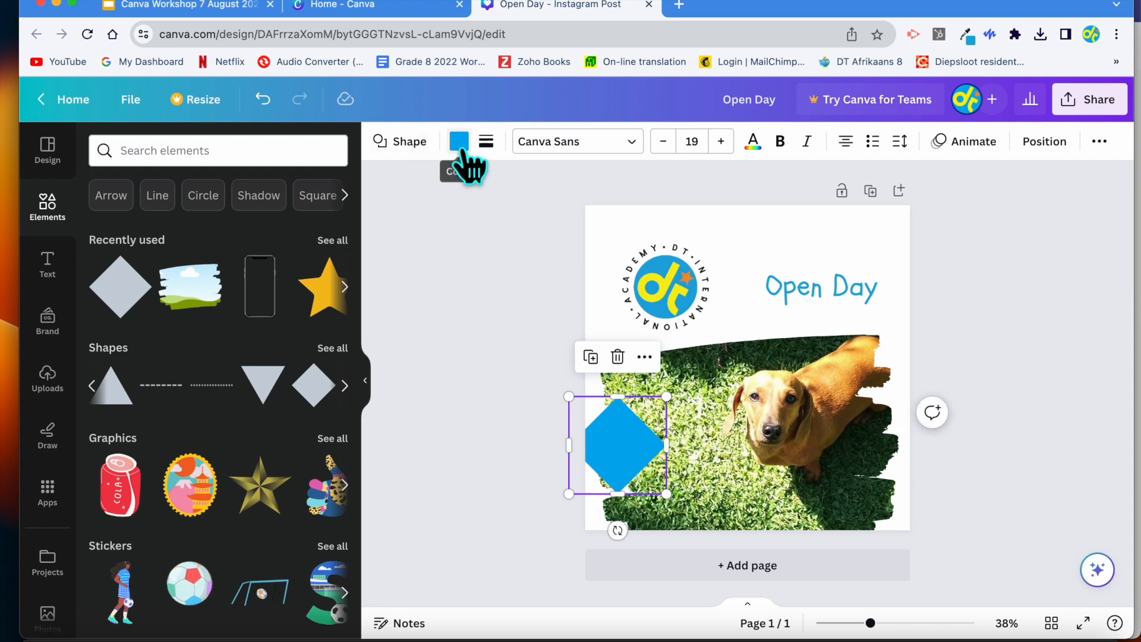
Step: Fill the diamond shape with the orange from the brand color palette
{"action": "left_click", "coordinate": [459, 142]}
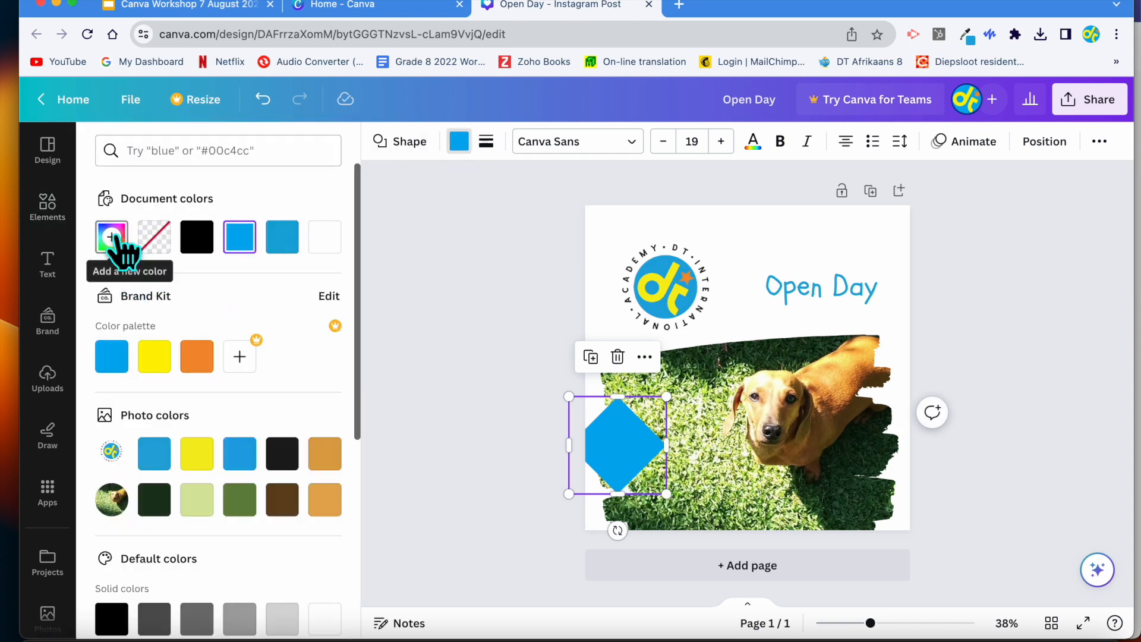
{"action": "left_click", "coordinate": [113, 243]}
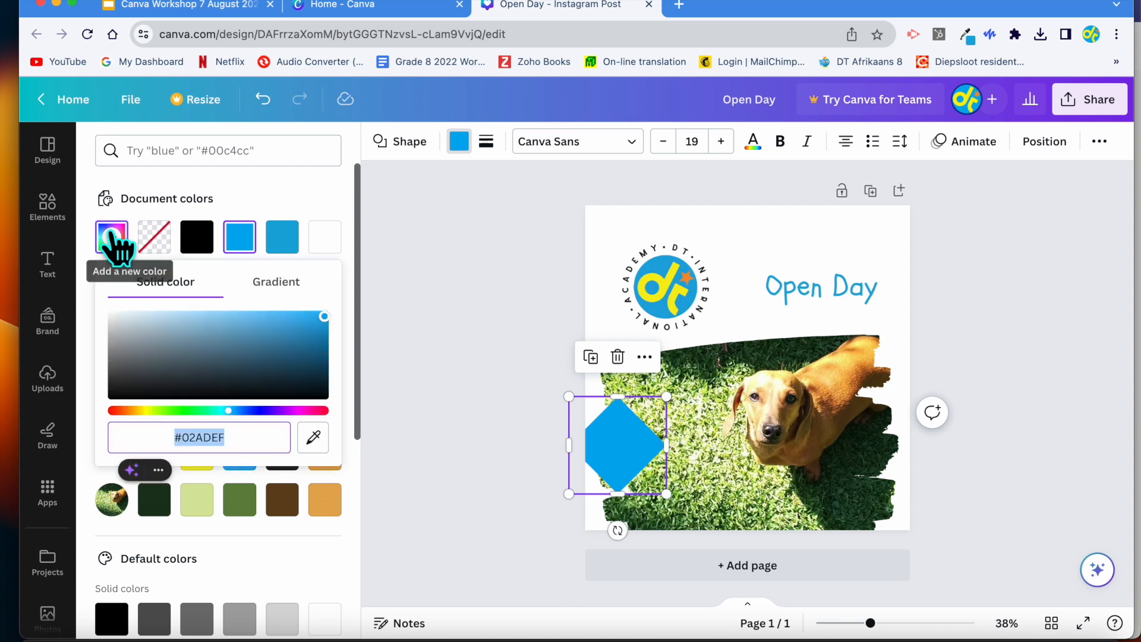
{"action": "left_click", "coordinate": [225, 437]}
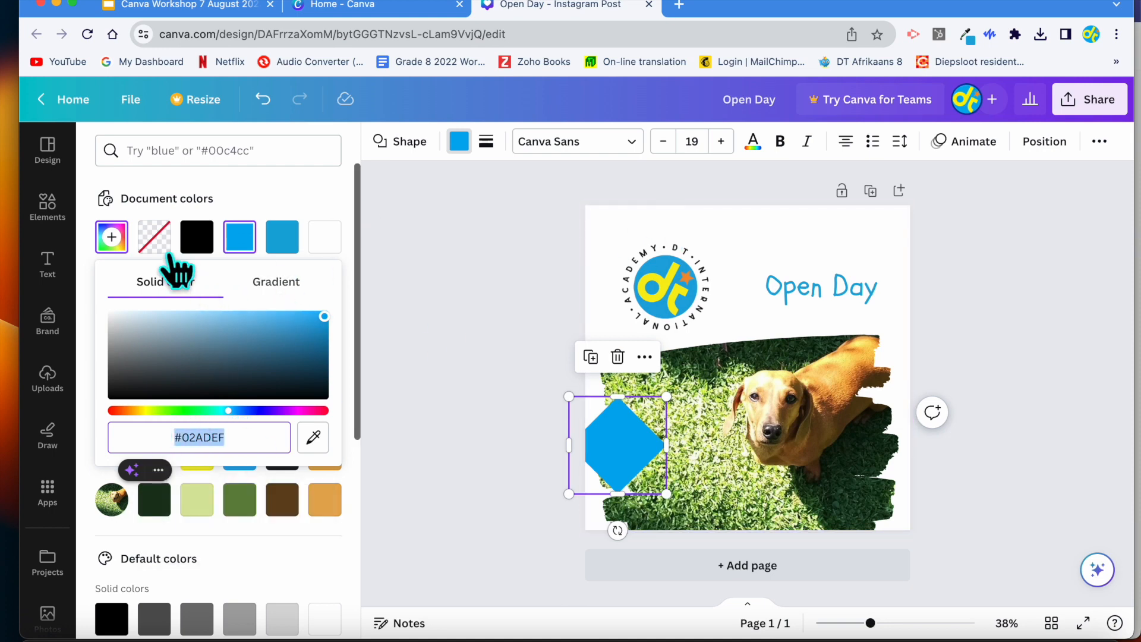
{"action": "left_click", "coordinate": [344, 209]}
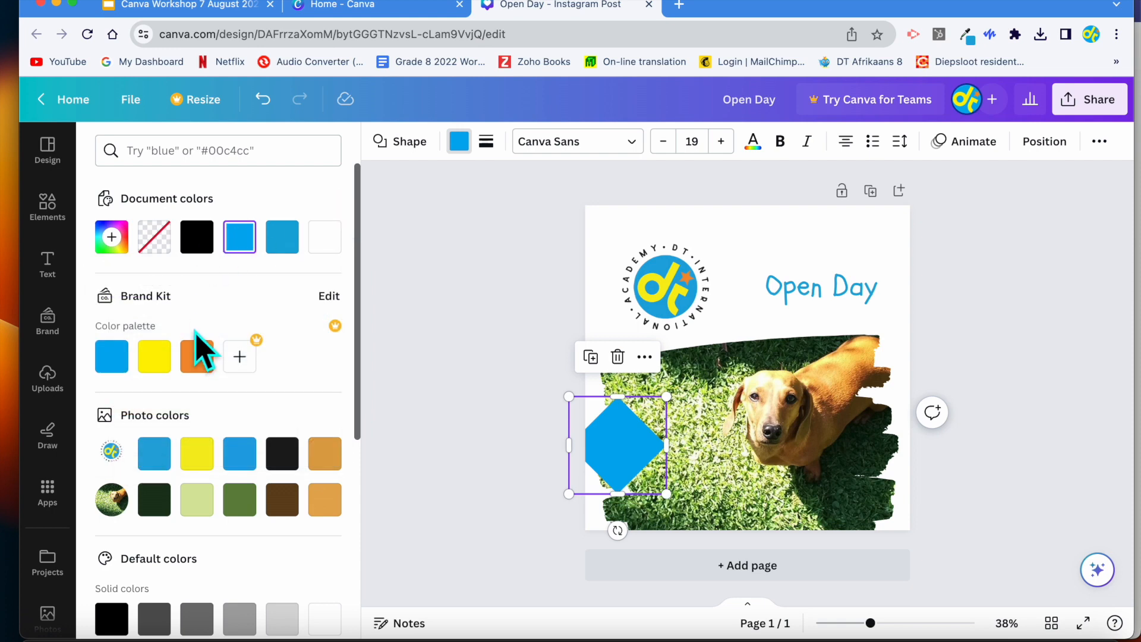
{"action": "left_click", "coordinate": [199, 362]}
Step: Enlarge the orange diamond to about 501 px wide and high and center it over the academy logo
{"action": "left_click_drag", "start_coordinate": [664, 394], "coordinate": [694, 368]}
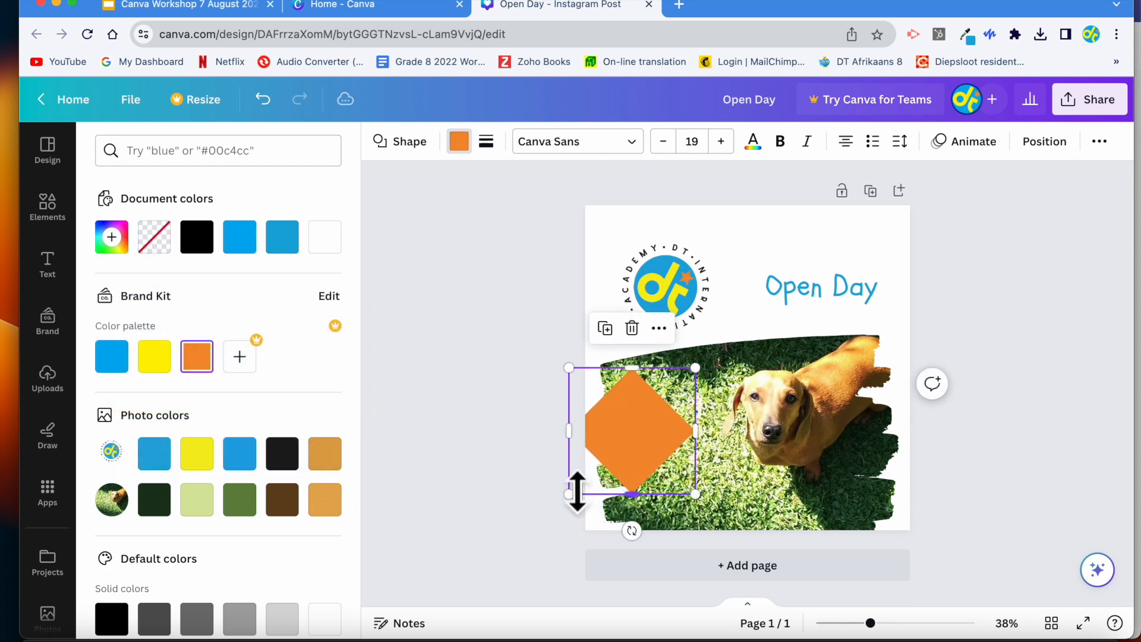
{"action": "left_click_drag", "start_coordinate": [569, 493], "coordinate": [543, 519]}
{"action": "left_click_drag", "start_coordinate": [633, 470], "coordinate": [674, 447]}
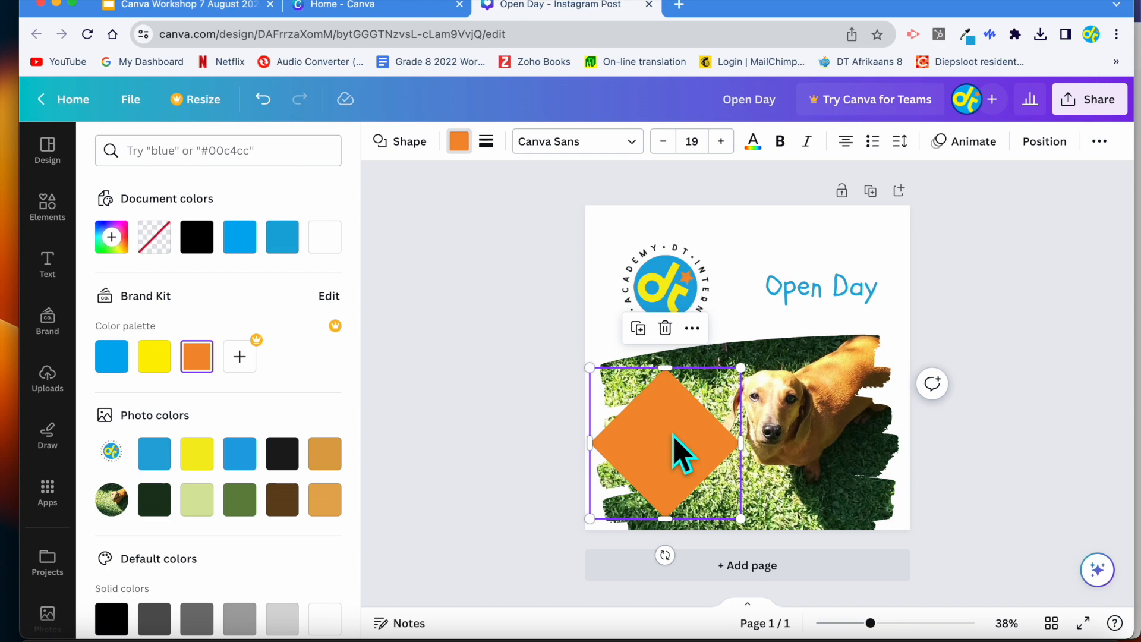
{"action": "left_click_drag", "start_coordinate": [674, 435], "coordinate": [674, 272]}
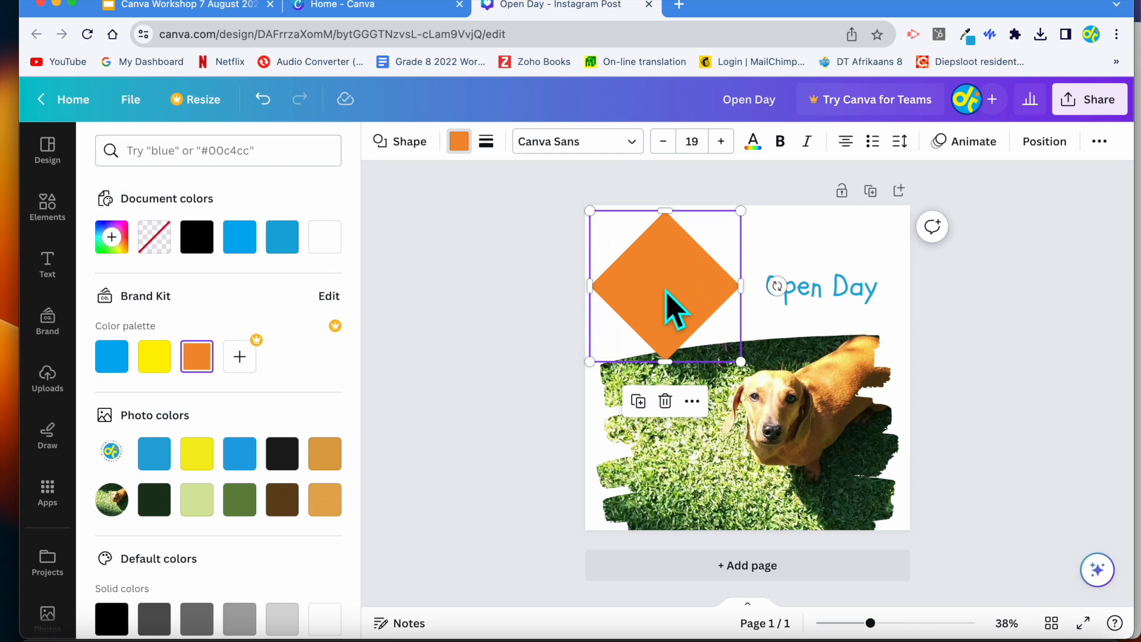
Step: Send the orange diamond backward twice to place it behind the academy logo
{"action": "left_click", "coordinate": [1030, 143]}
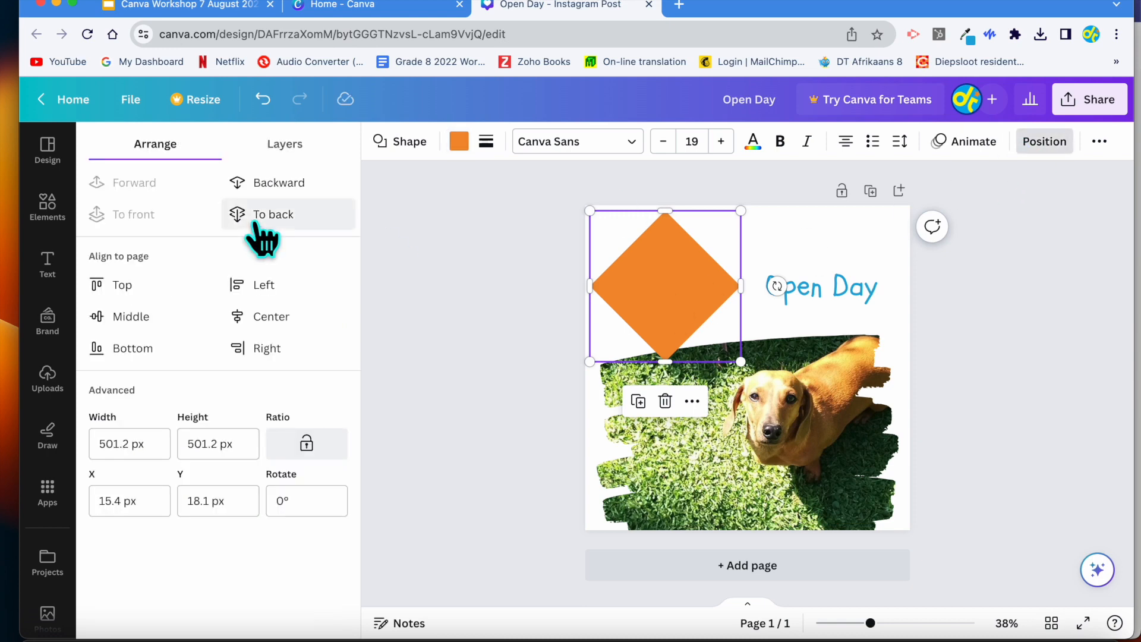
{"action": "left_click", "coordinate": [271, 189]}
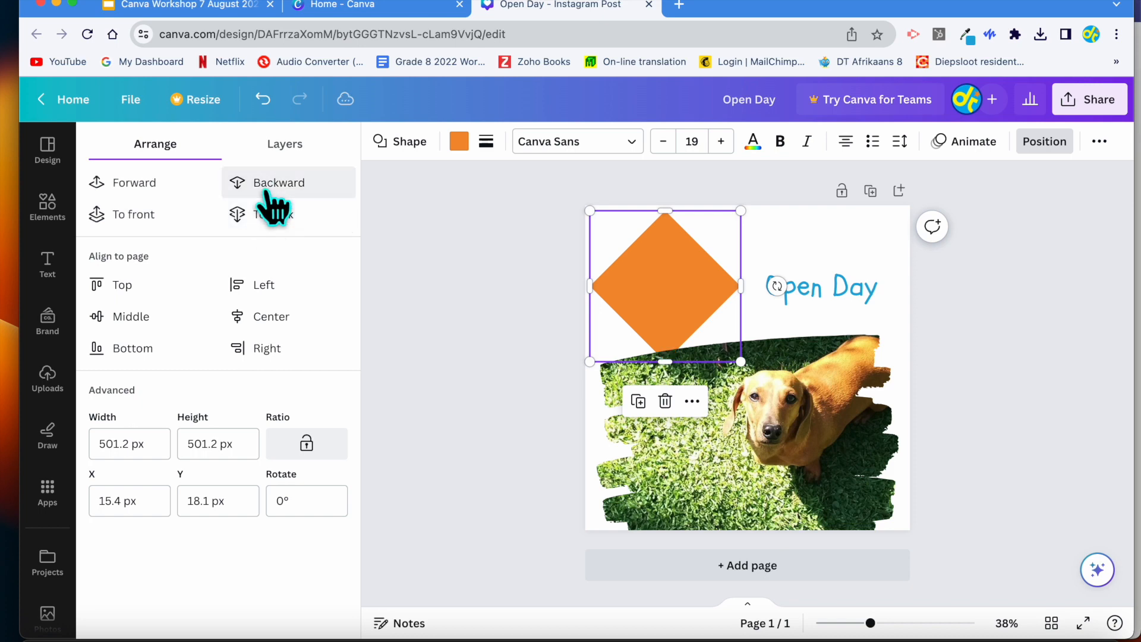
{"action": "left_click", "coordinate": [267, 188]}
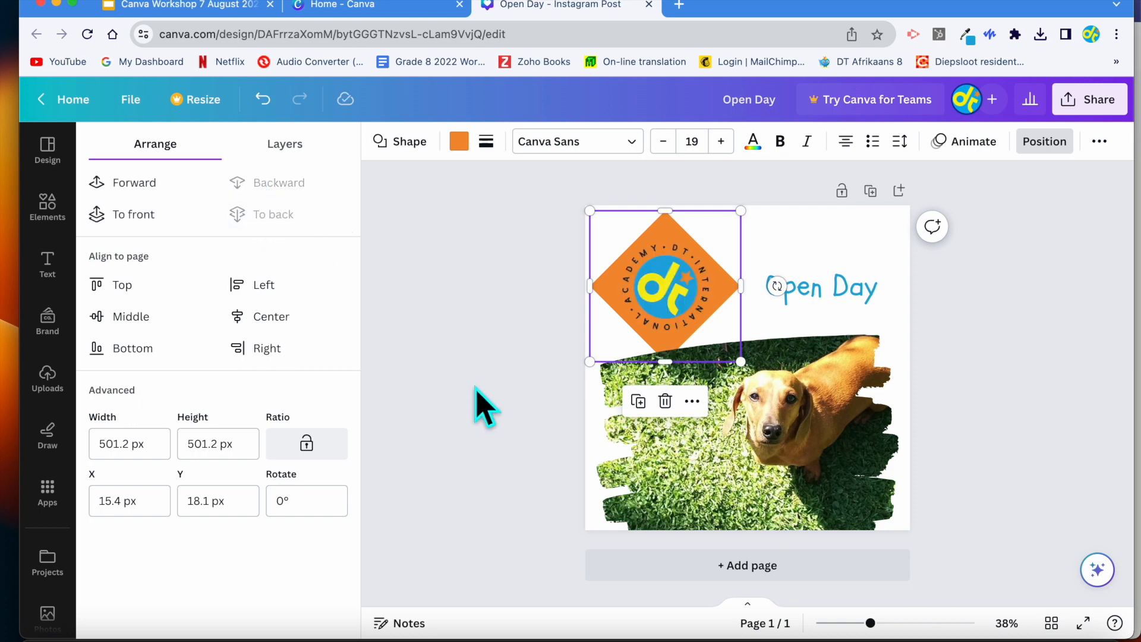
{"action": "left_click", "coordinate": [639, 321]}
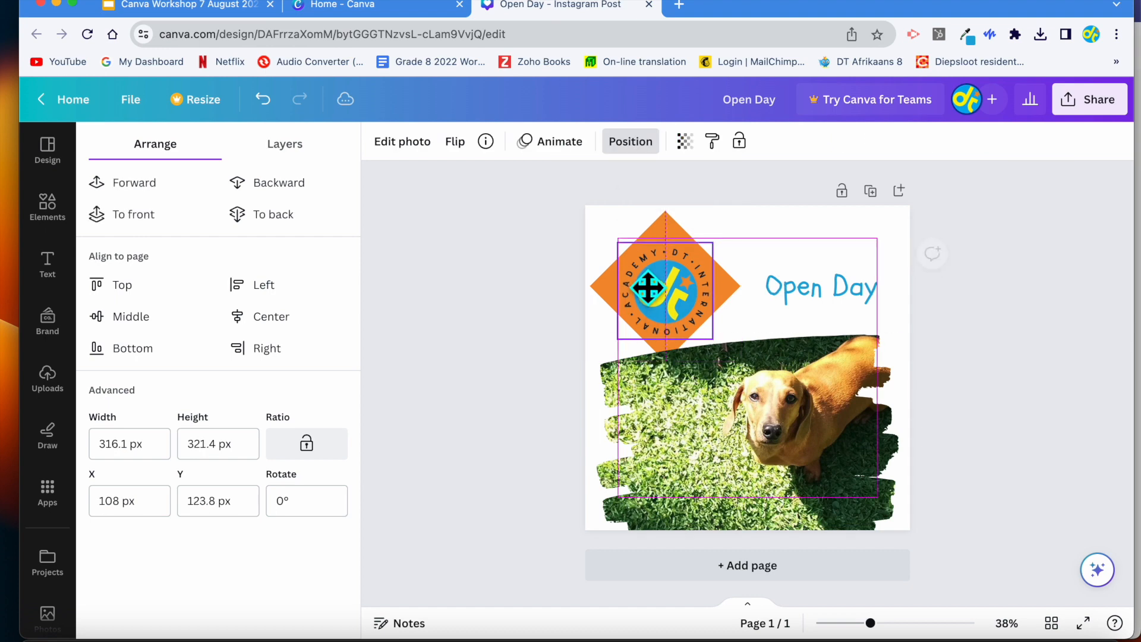
{"action": "key", "text": "Escape"}
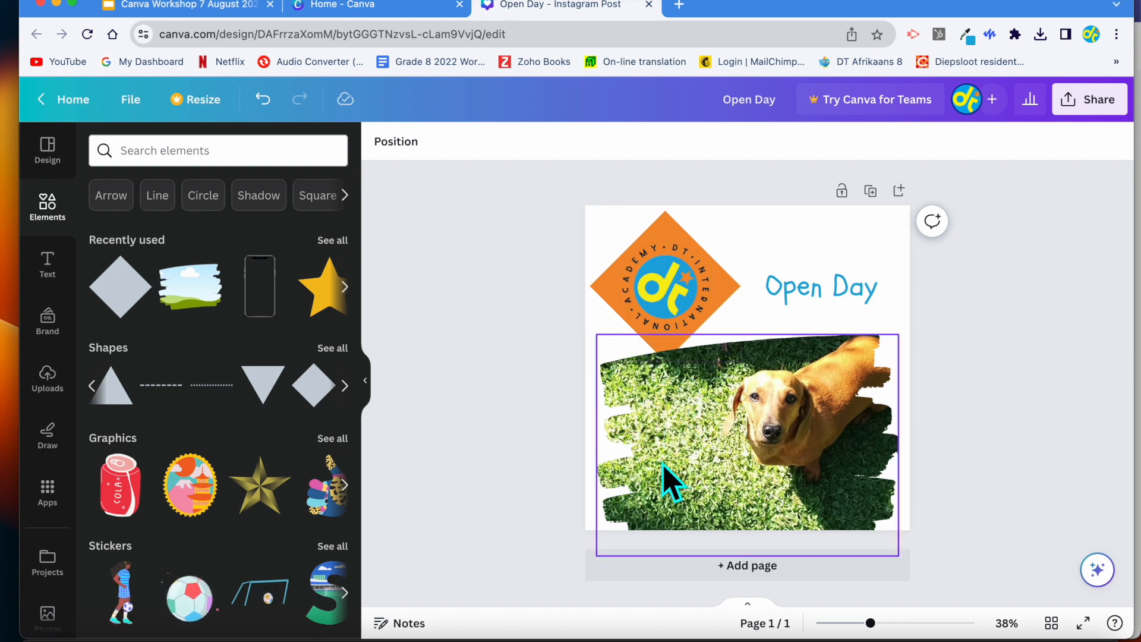
Step: Send the framed dog photo backward to place it behind the orange diamond
{"action": "left_click", "coordinate": [691, 443]}
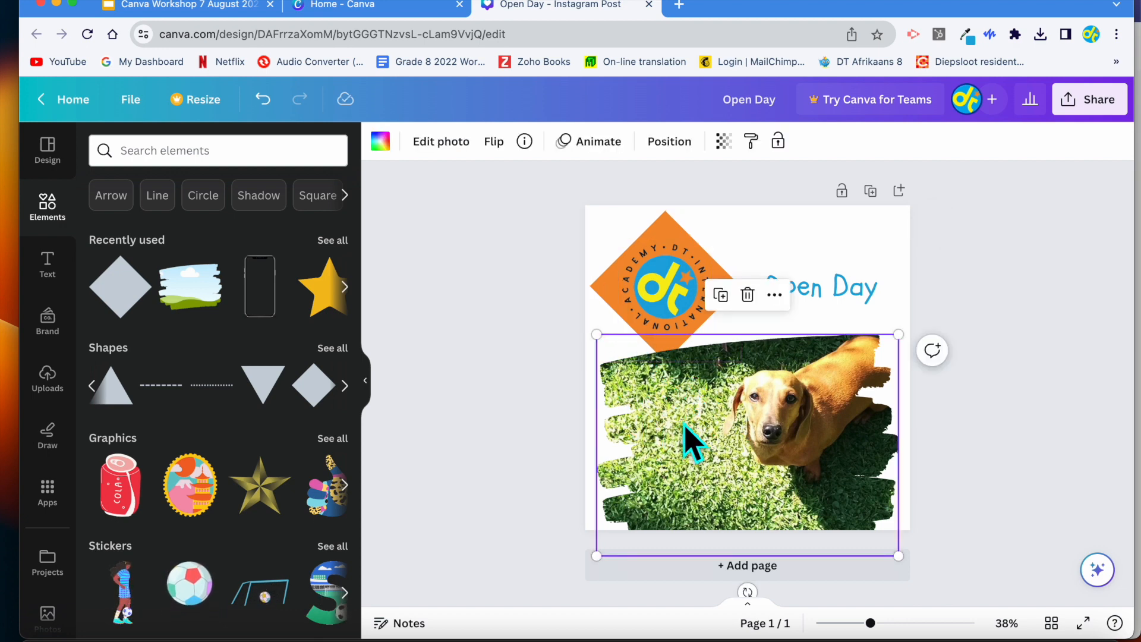
{"action": "left_click", "coordinate": [672, 146]}
{"action": "left_click", "coordinate": [278, 184]}
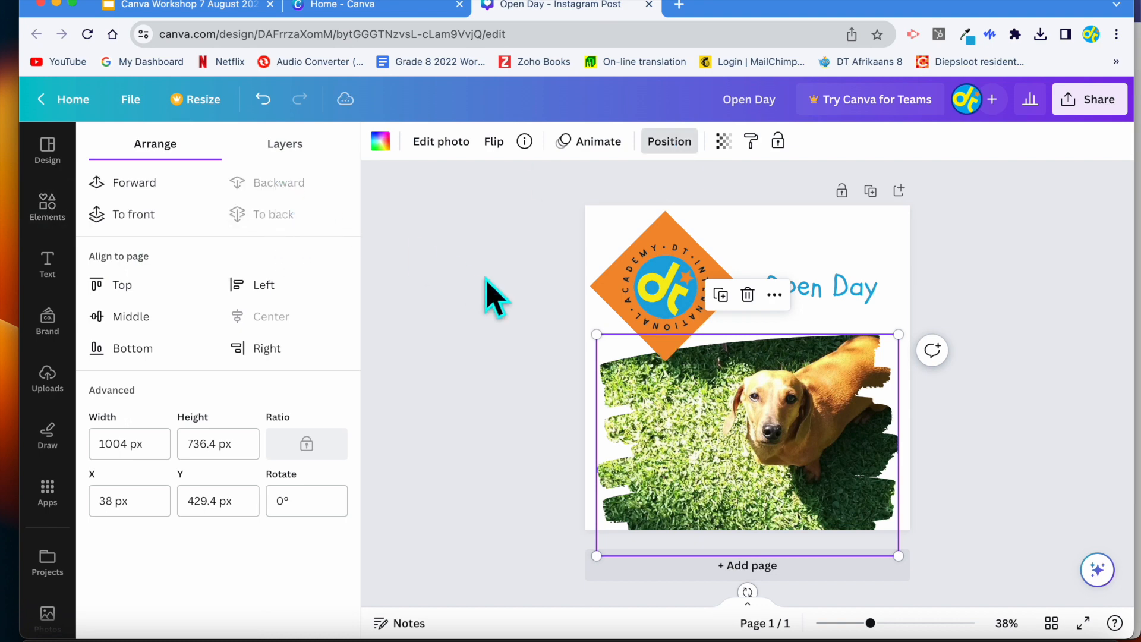
{"action": "left_click", "coordinate": [493, 297]}
{"action": "left_click", "coordinate": [561, 432]}
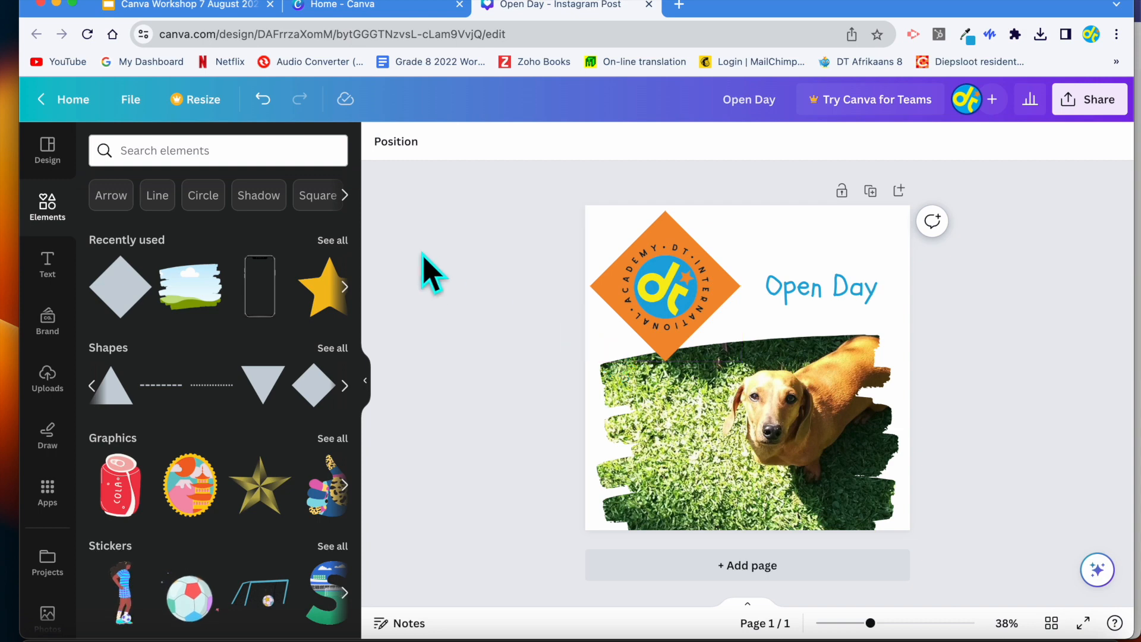
Step: Leave the design for the home page, go to the projects overview and reopen the Open Day design
{"action": "left_click", "coordinate": [58, 99]}
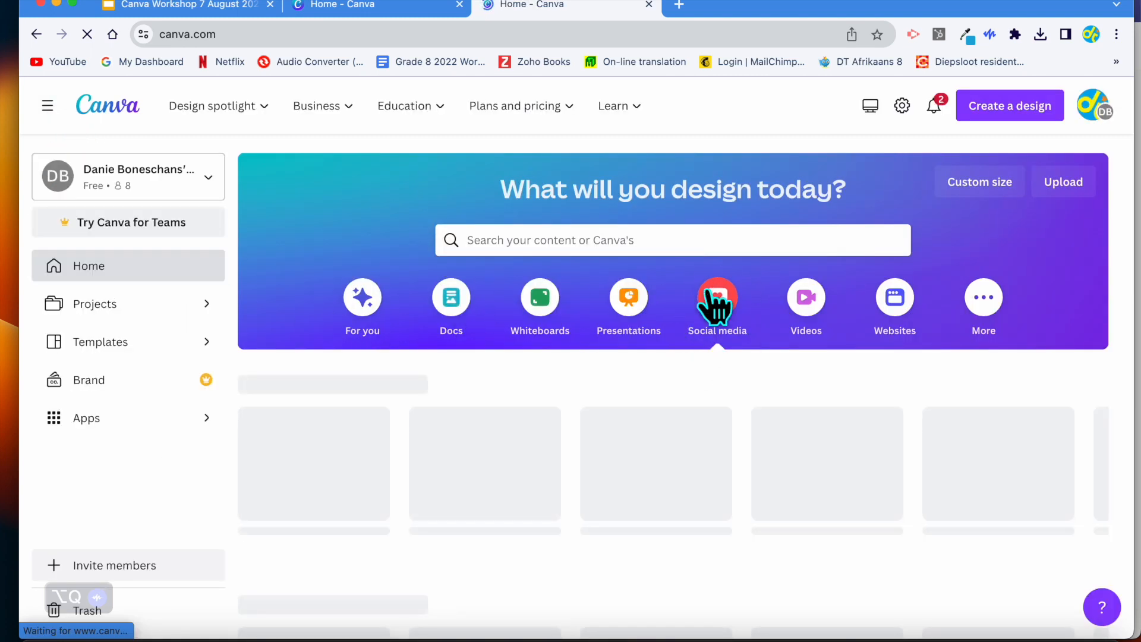
{"action": "scroll", "coordinate": [708, 300], "scroll_direction": "down", "scroll_amount": 5}
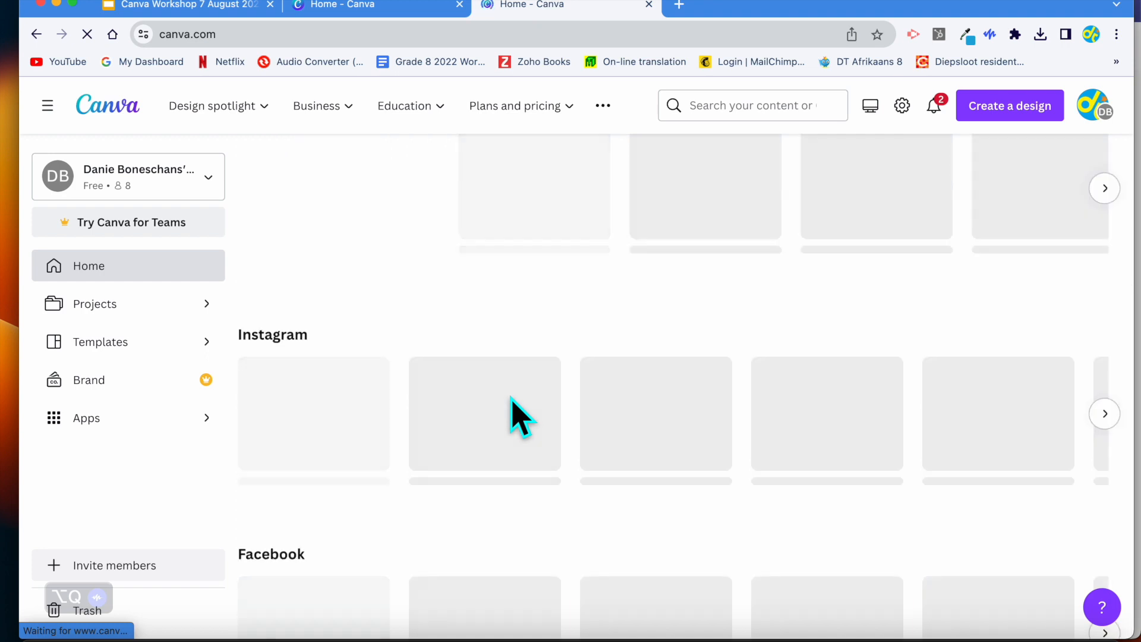
{"action": "left_click", "coordinate": [154, 303]}
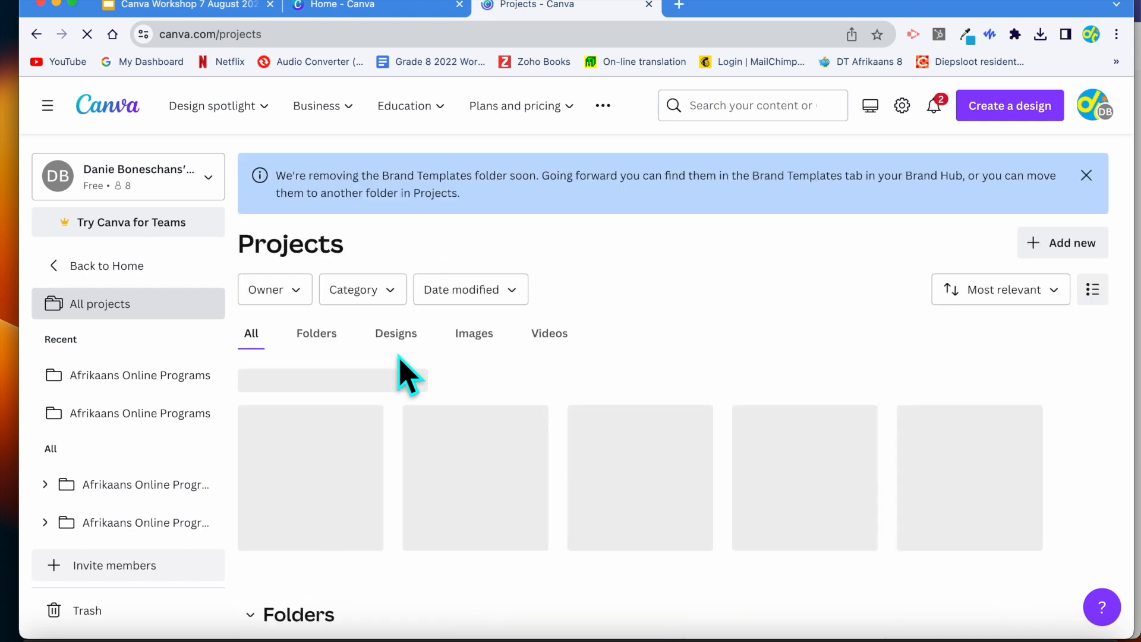
{"action": "left_click", "coordinate": [458, 364]}
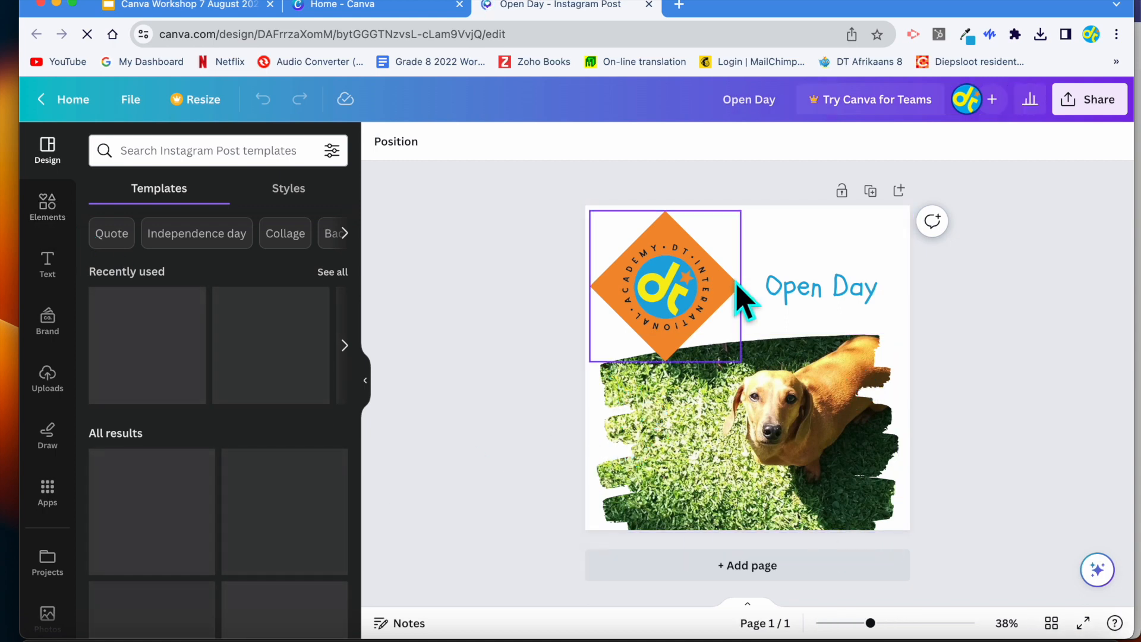
Step: Move the Open Day heading up slightly, and return it to its place beside the logo
{"action": "left_click_drag", "start_coordinate": [783, 291], "coordinate": [775, 250]}
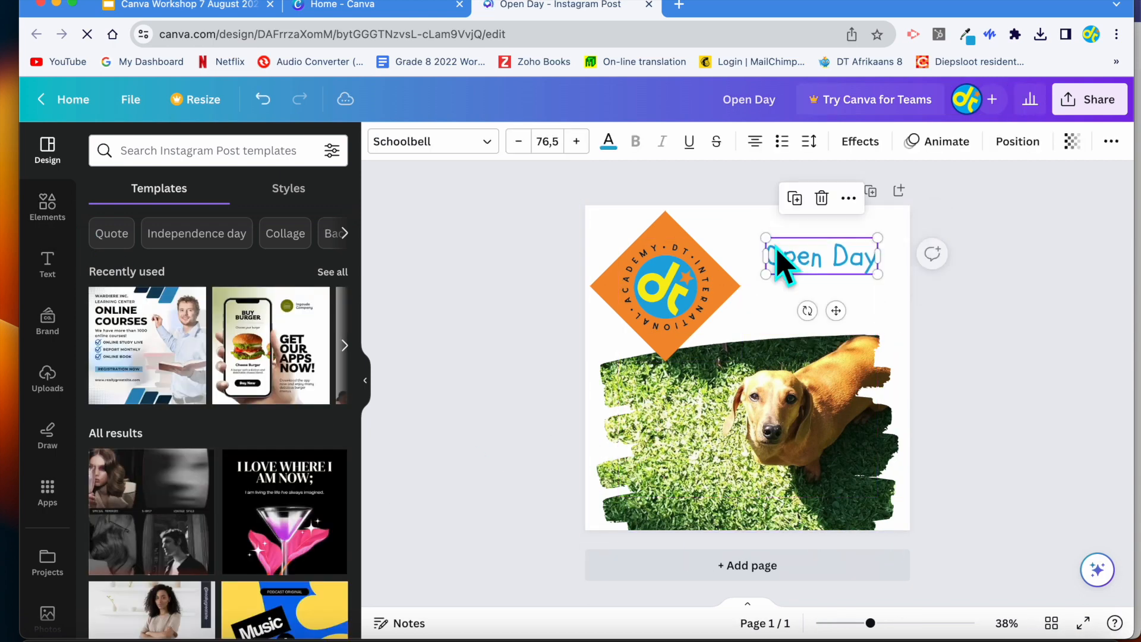
{"action": "left_click_drag", "start_coordinate": [829, 257], "coordinate": [827, 290]}
{"action": "left_click", "coordinate": [996, 316]}
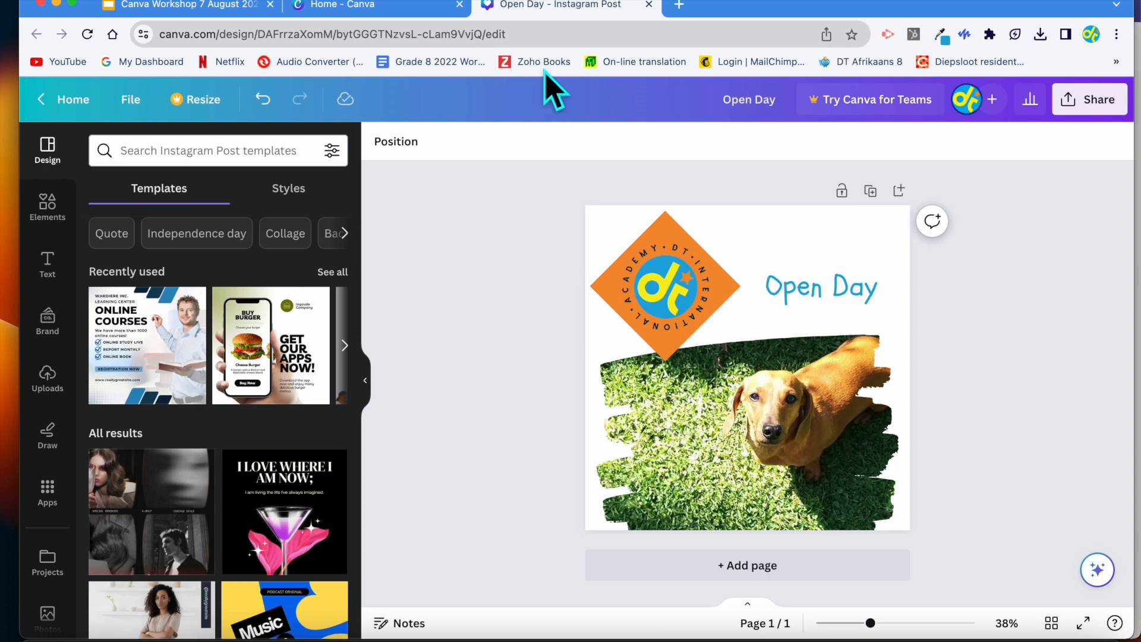
{"action": "key", "text": "alt+q"}
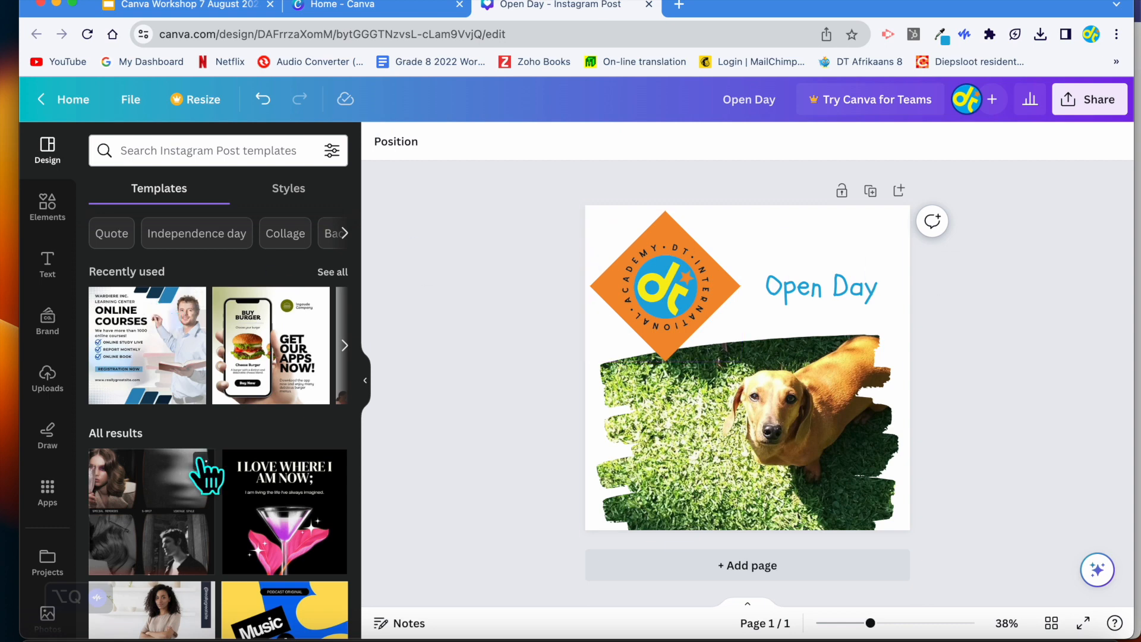
Step: Go back to the home page, search the templates for "Instagram story about education" and browse the matching designs
{"action": "left_click", "coordinate": [68, 100]}
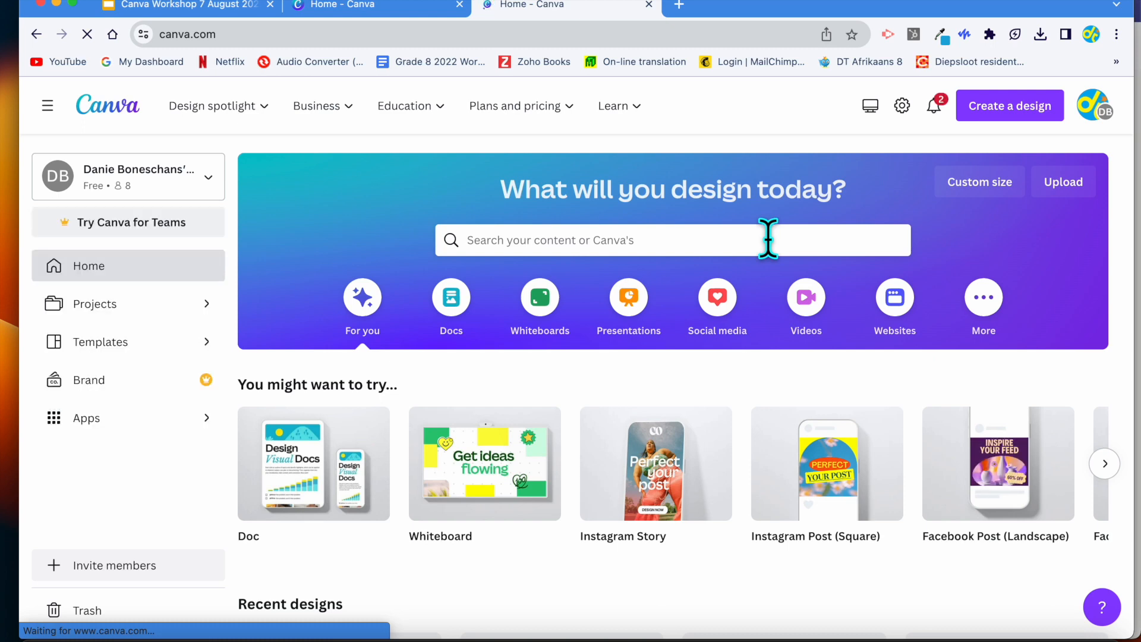
{"action": "scroll", "coordinate": [765, 236], "scroll_direction": "down", "scroll_amount": 3}
{"action": "scroll", "coordinate": [770, 243], "scroll_direction": "up", "scroll_amount": 2}
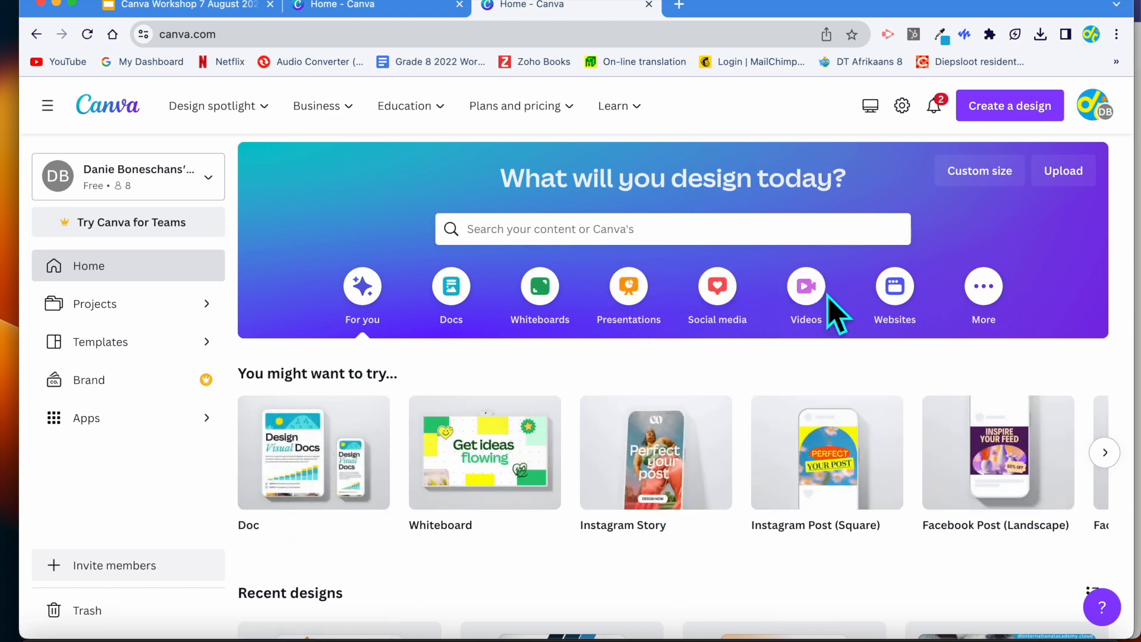
{"action": "left_click", "coordinate": [560, 223]}
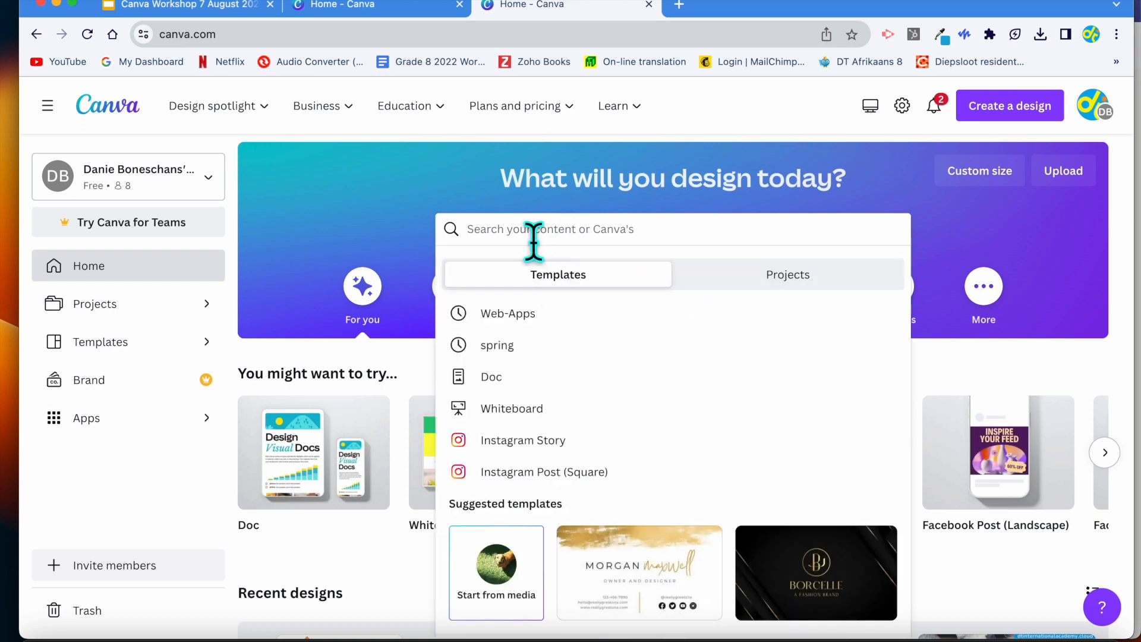
{"action": "type", "text": "lnstagram storuy"}
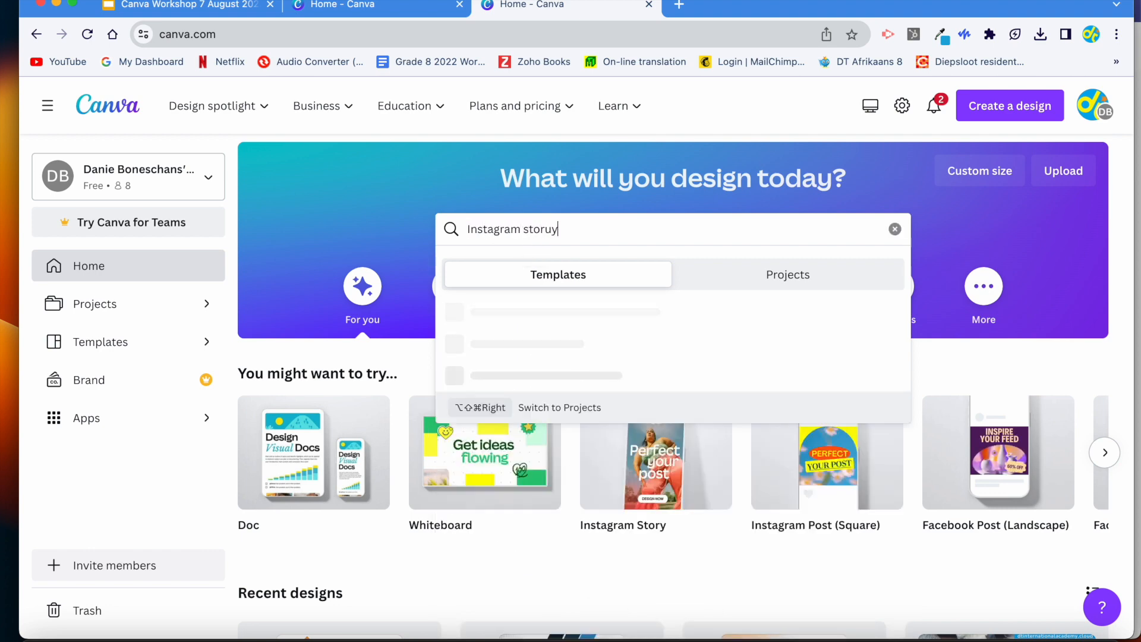
{"action": "key", "text": "BackSpace"}
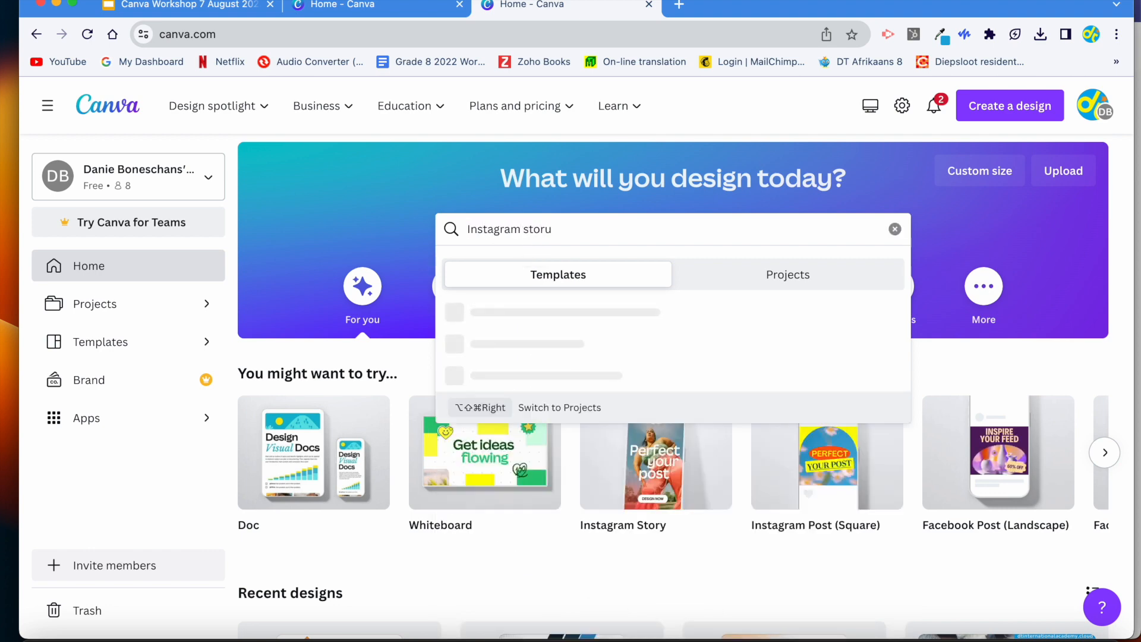
{"action": "type", "text": "about e"}
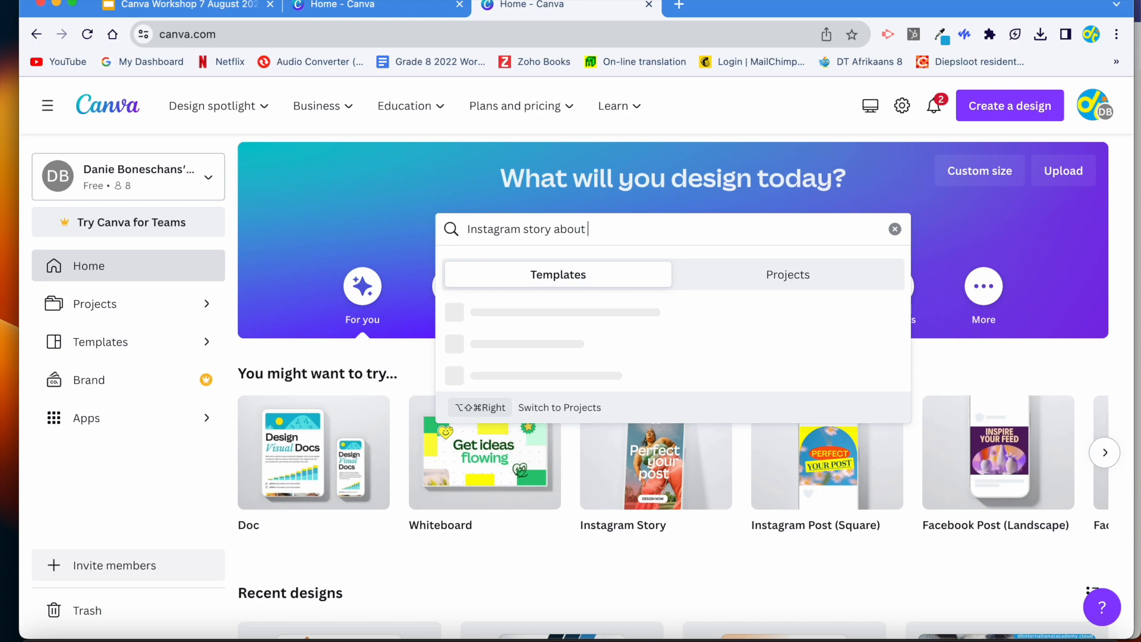
{"action": "type", "text": "ducation"}
{"action": "key", "text": "Return"}
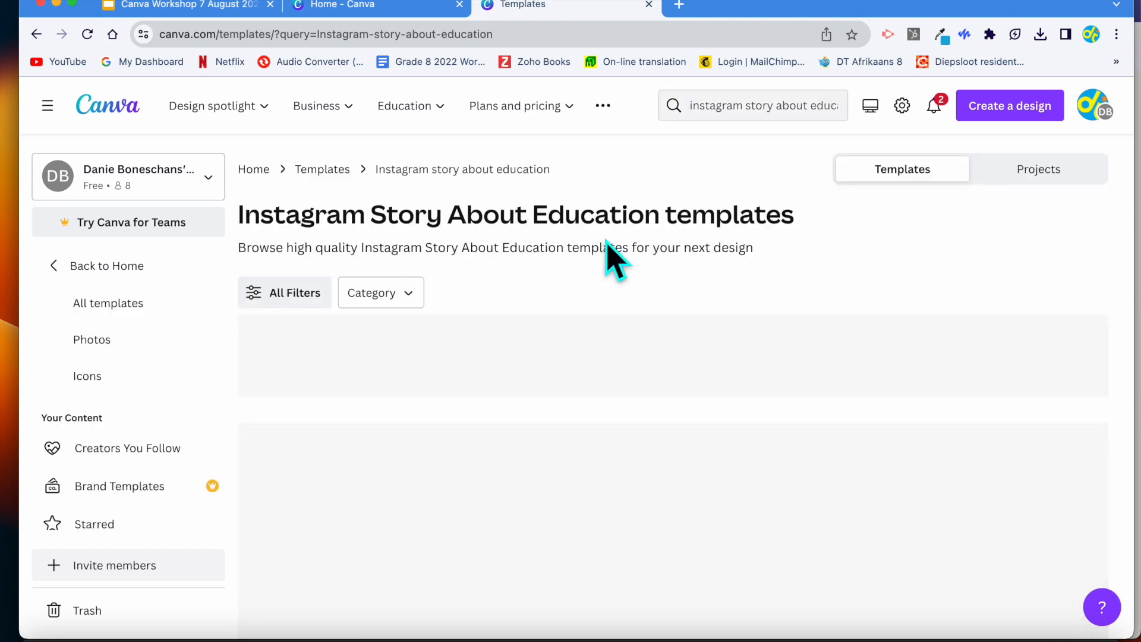
{"action": "scroll", "coordinate": [612, 256], "scroll_direction": "down", "scroll_amount": 3}
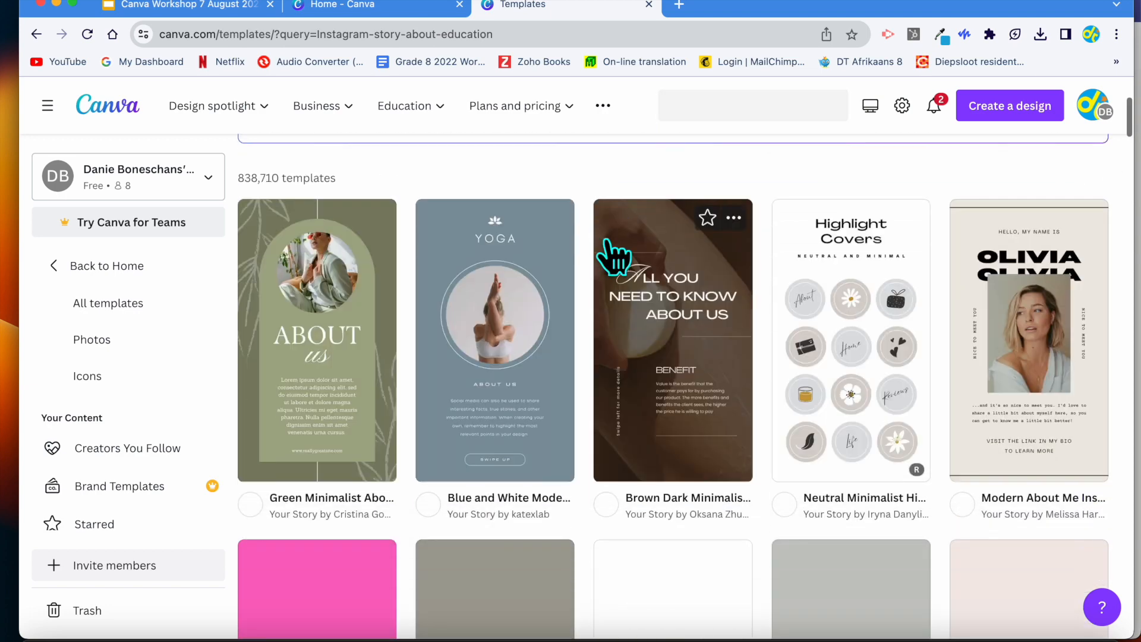
Step: Look through the education Instagram story templates for a layout that suits the school
{"action": "scroll", "coordinate": [476, 383], "scroll_direction": "down", "scroll_amount": 2}
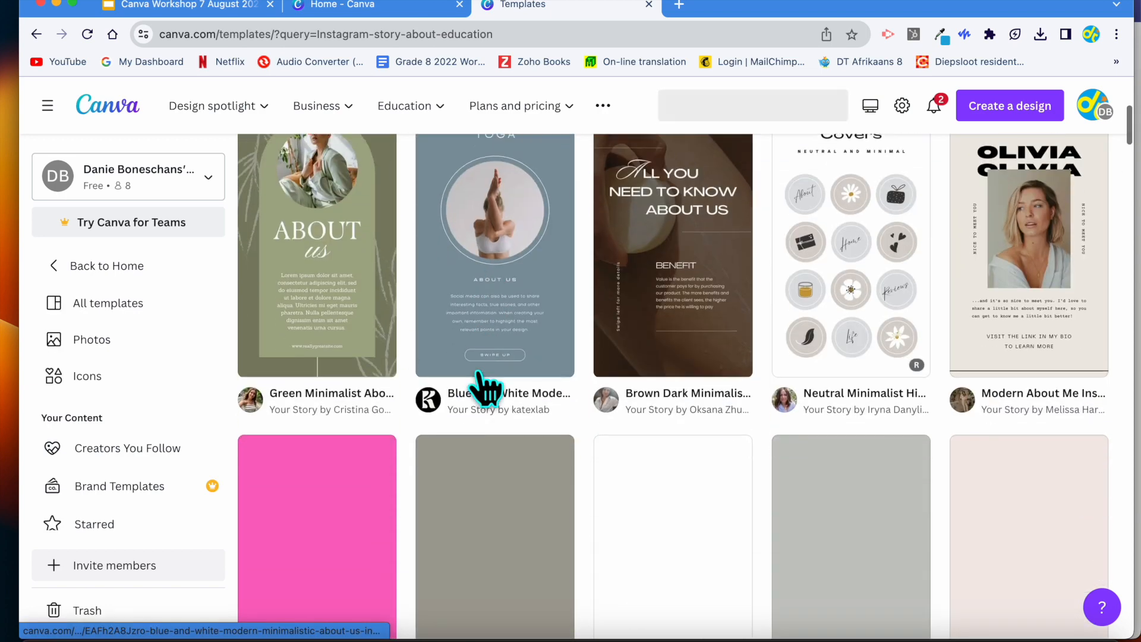
{"action": "scroll", "coordinate": [476, 387], "scroll_direction": "up", "scroll_amount": 1}
{"action": "scroll", "coordinate": [738, 377], "scroll_direction": "down", "scroll_amount": 4}
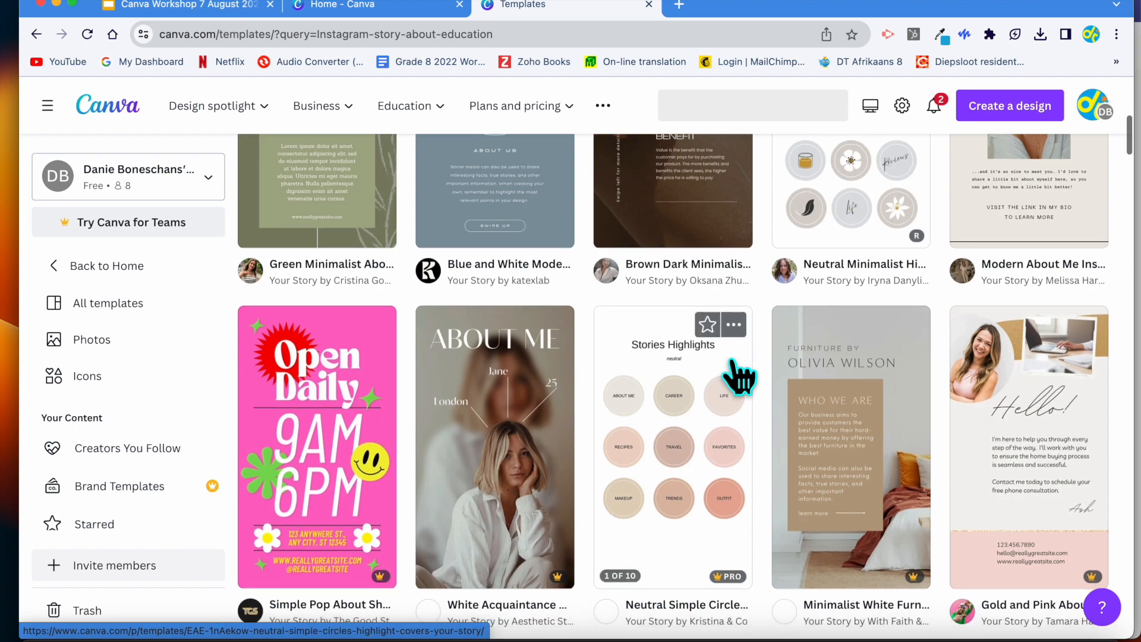
{"action": "scroll", "coordinate": [738, 377], "scroll_direction": "down", "scroll_amount": 1}
{"action": "scroll", "coordinate": [455, 433], "scroll_direction": "down", "scroll_amount": 5}
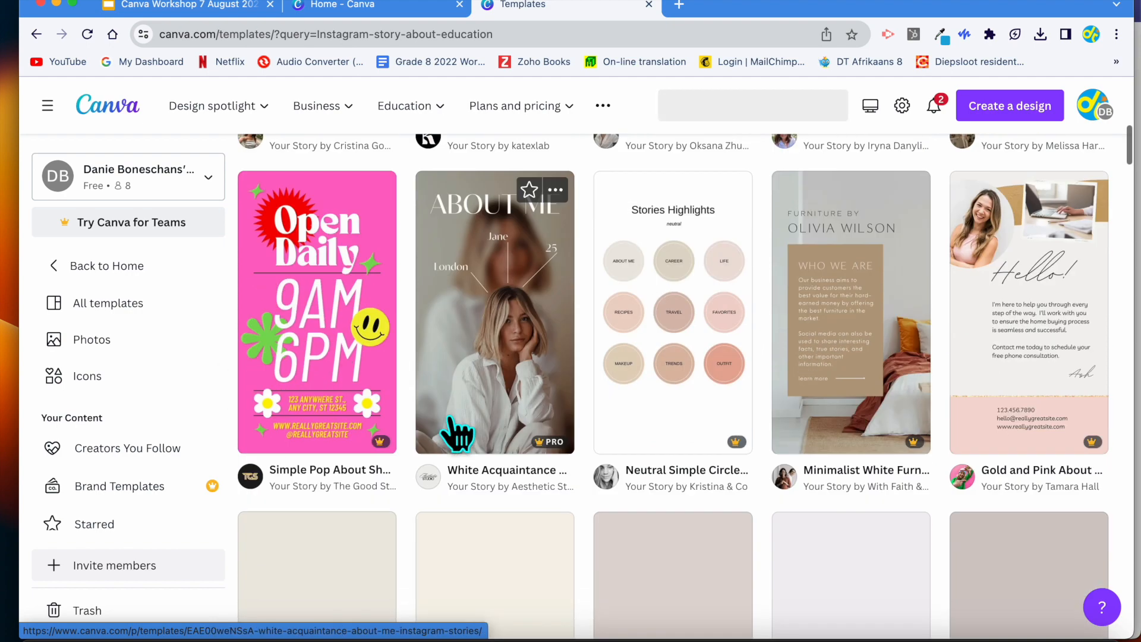
{"action": "scroll", "coordinate": [456, 432], "scroll_direction": "up", "scroll_amount": 6}
{"action": "scroll", "coordinate": [455, 433], "scroll_direction": "up", "scroll_amount": 8}
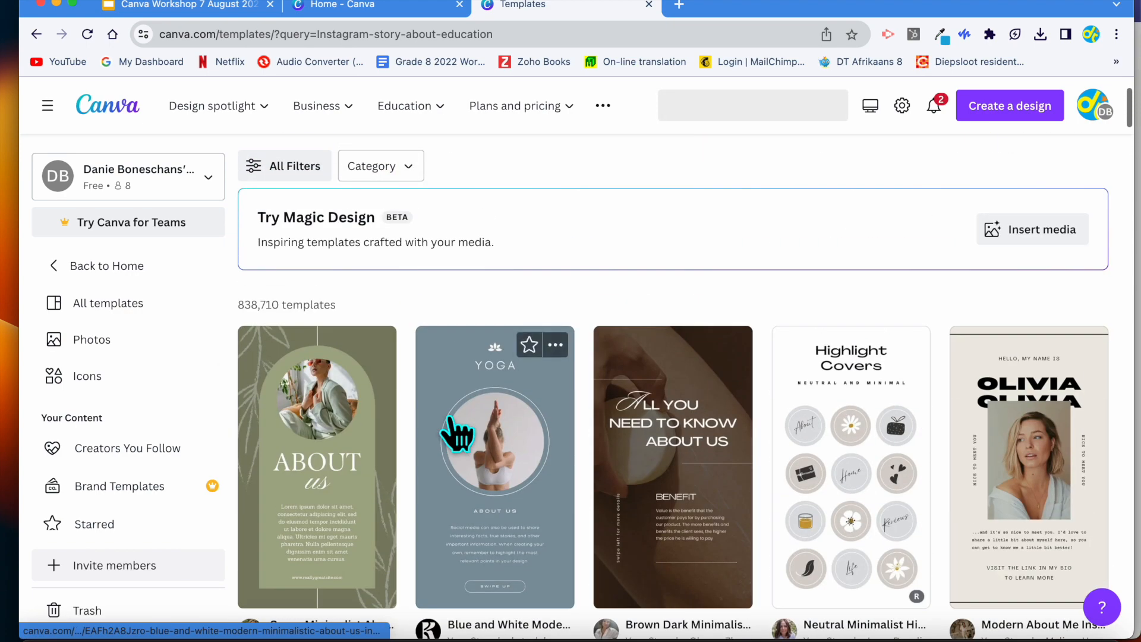
{"action": "scroll", "coordinate": [450, 418], "scroll_direction": "down", "scroll_amount": 6}
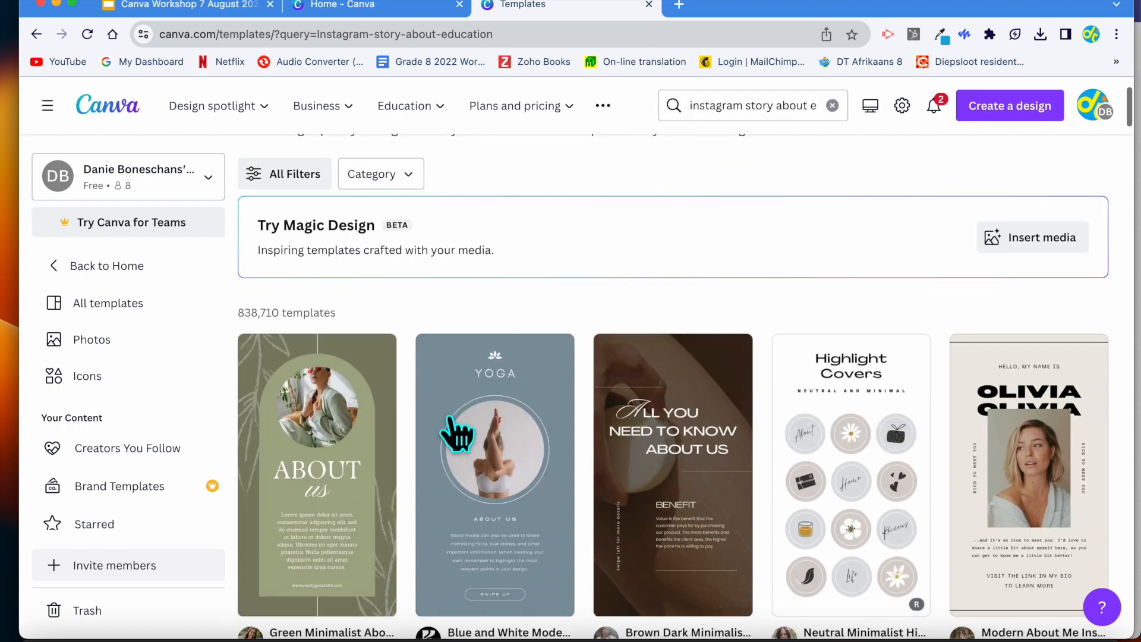
{"action": "scroll", "coordinate": [450, 419], "scroll_direction": "down", "scroll_amount": 10}
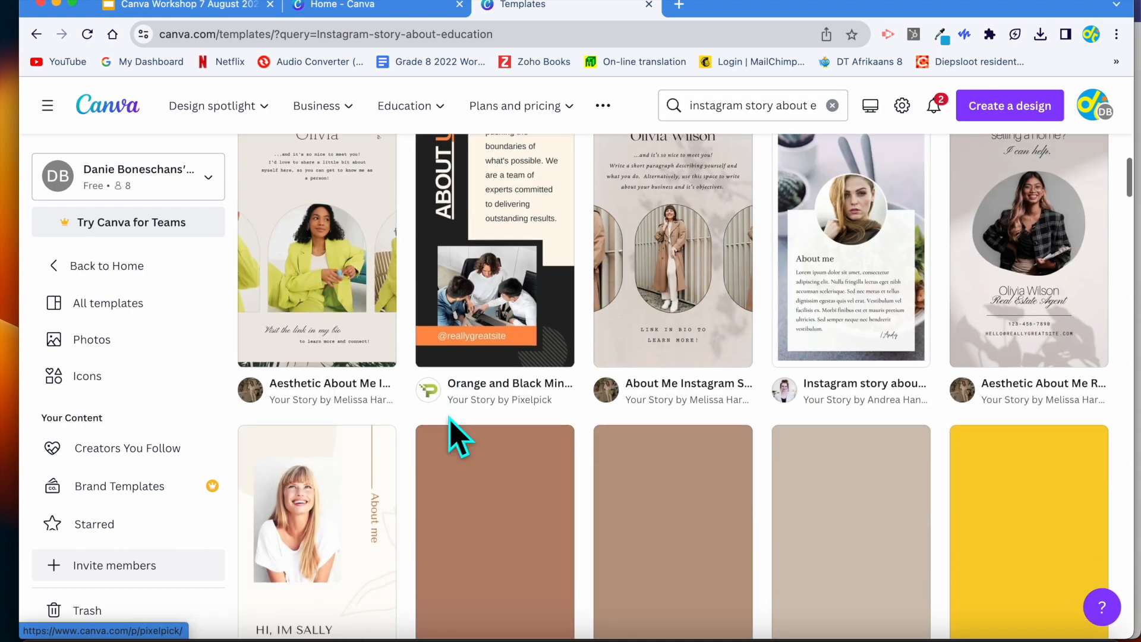
Step: Open the Orange and Black Minimalist Company About Us Instagram Story template and start customizing it
{"action": "scroll", "coordinate": [453, 434], "scroll_direction": "up", "scroll_amount": 3}
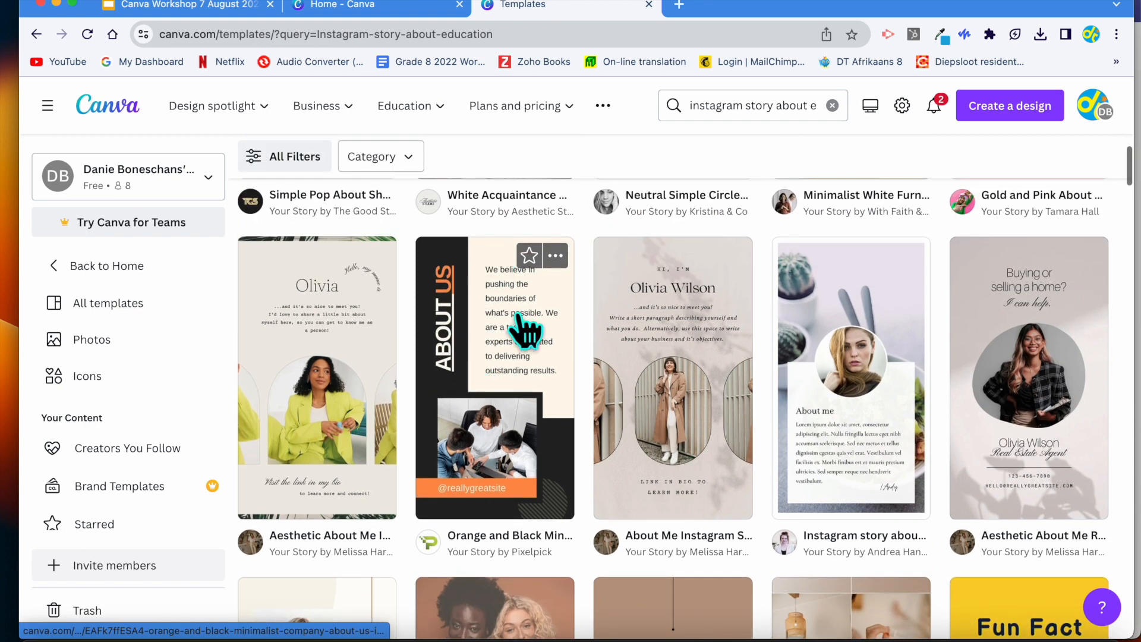
{"action": "left_click", "coordinate": [491, 320]}
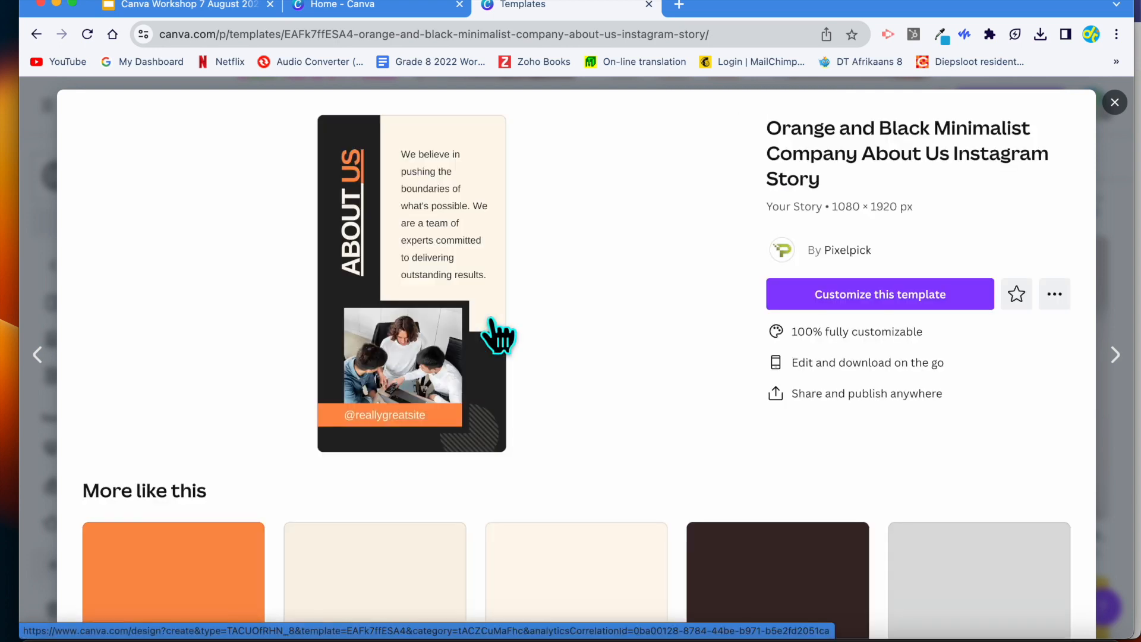
{"action": "left_click", "coordinate": [879, 301]}
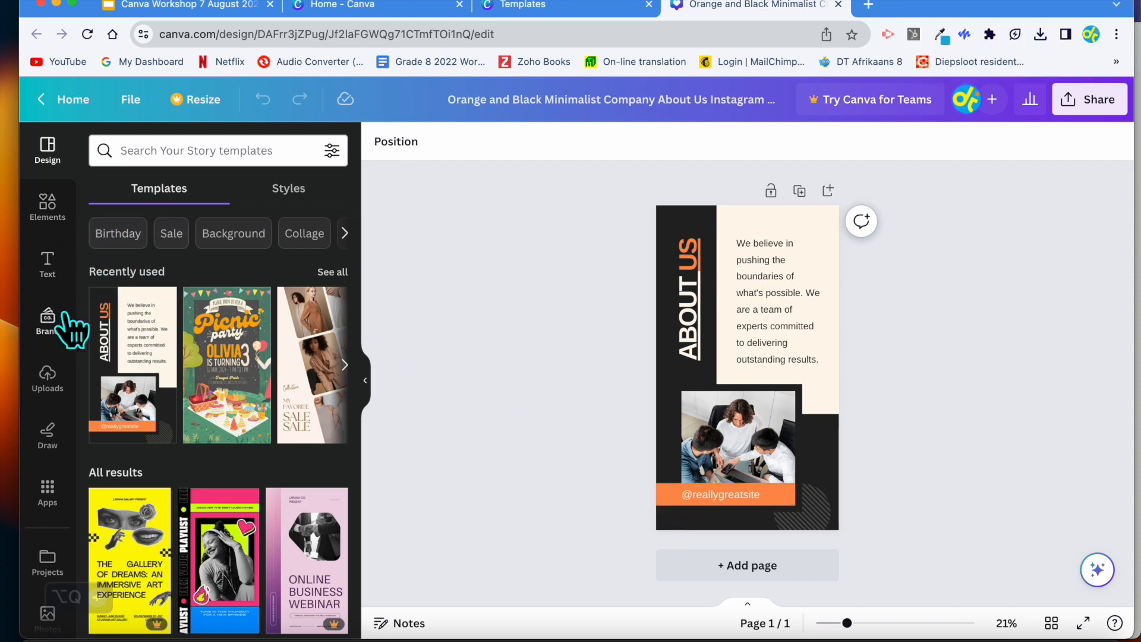
Step: Add the round blue and yellow logo from the uploaded images and move it onto the story's cream text area
{"action": "left_click", "coordinate": [50, 384]}
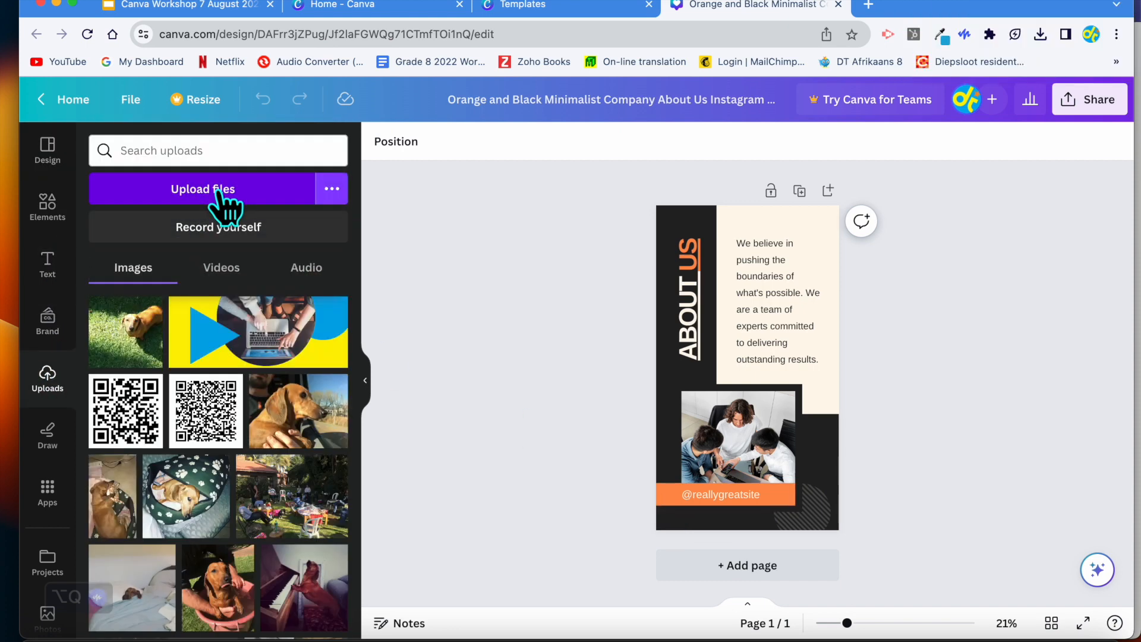
{"action": "scroll", "coordinate": [246, 502], "scroll_direction": "down", "scroll_amount": 10}
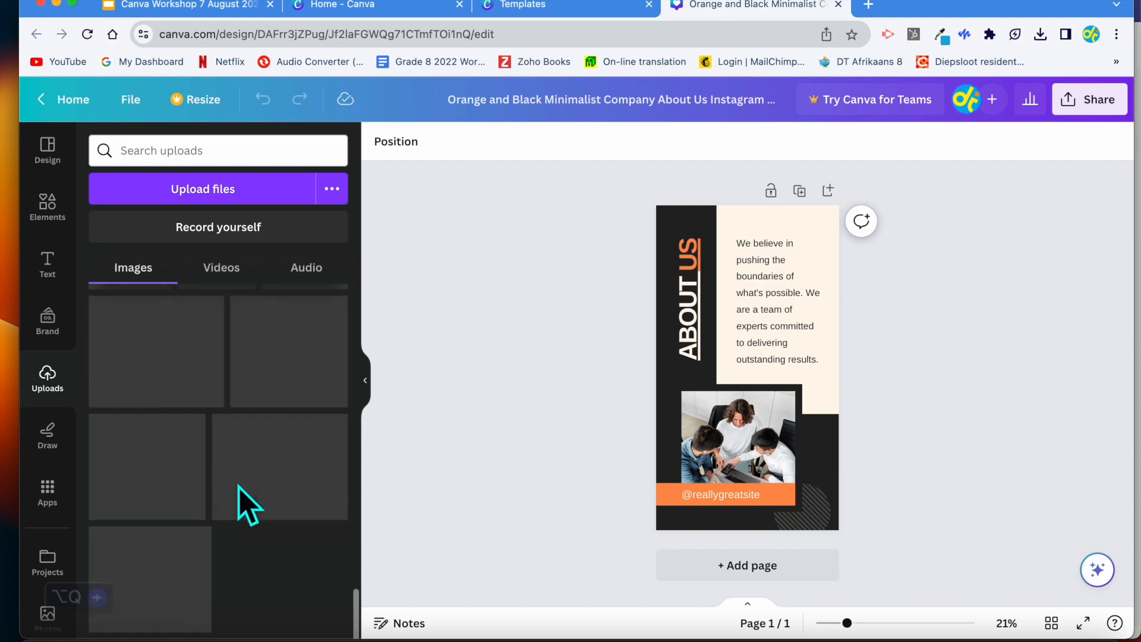
{"action": "scroll", "coordinate": [246, 502], "scroll_direction": "down", "scroll_amount": 4}
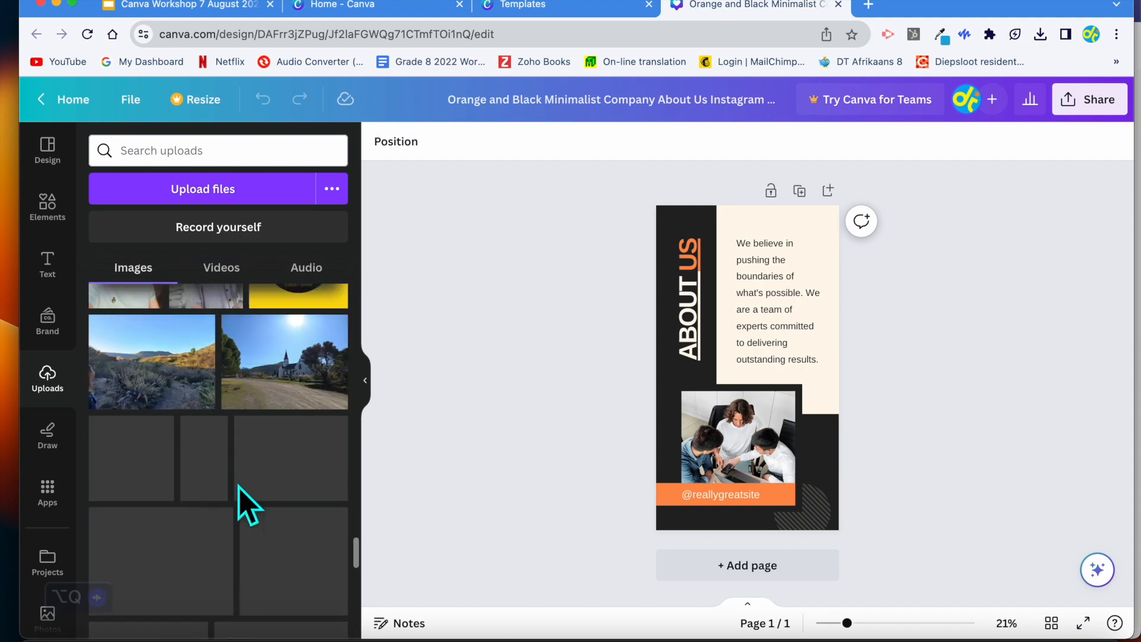
{"action": "scroll", "coordinate": [246, 502], "scroll_direction": "down", "scroll_amount": 6}
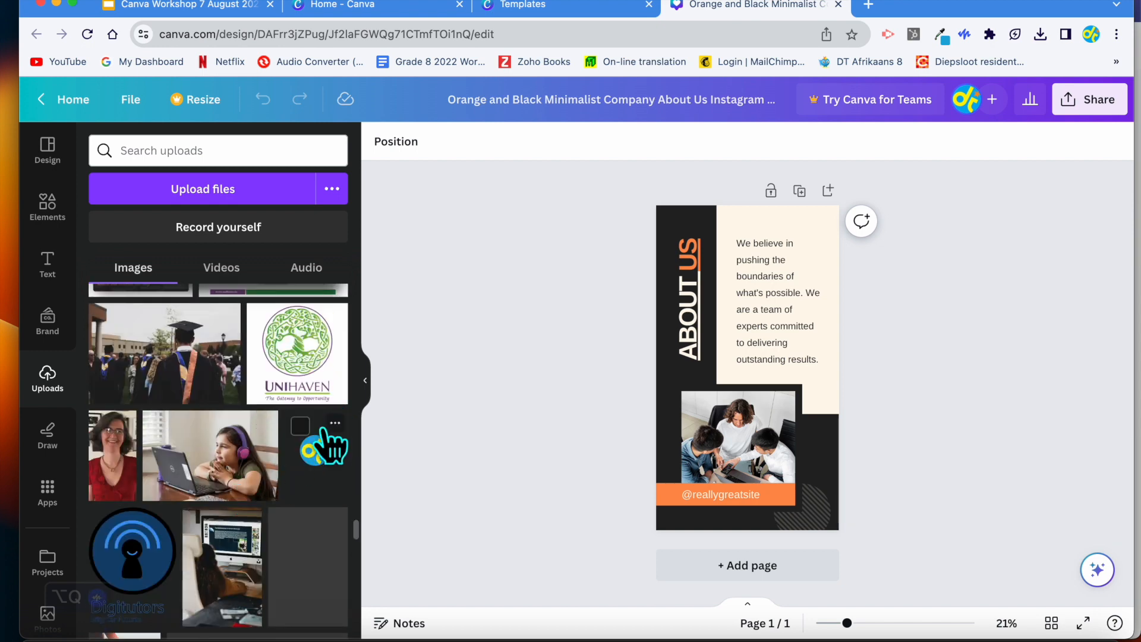
{"action": "left_click", "coordinate": [317, 449]}
{"action": "left_click_drag", "start_coordinate": [746, 389], "coordinate": [798, 266]}
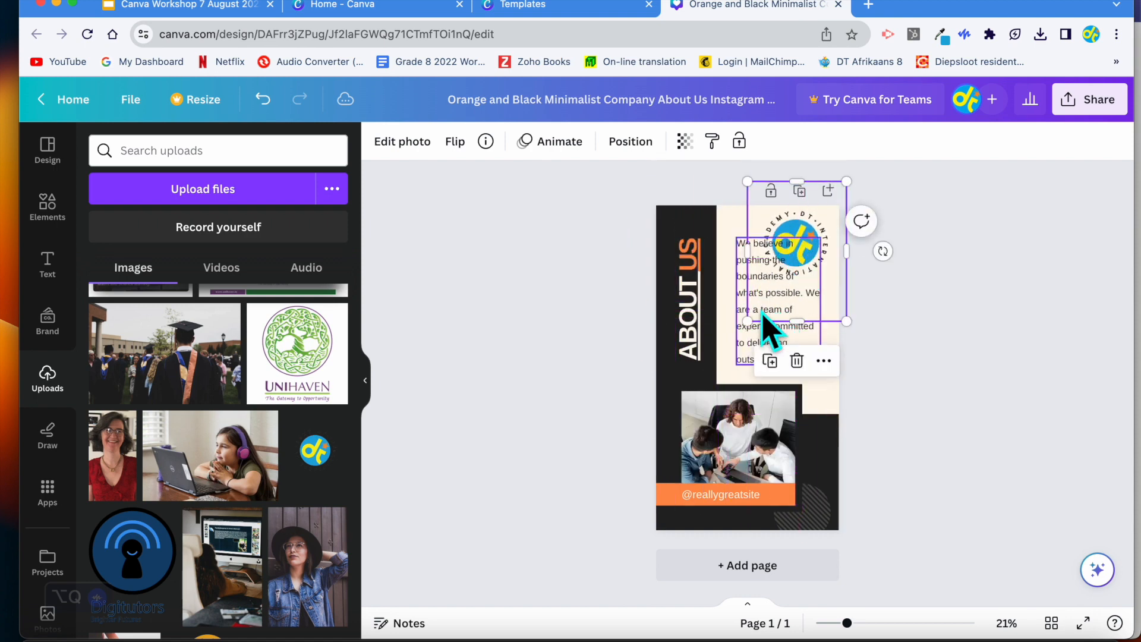
Step: Shrink the logo to a small badge in the upper-right corner of the story page
{"action": "left_click_drag", "start_coordinate": [746, 321], "coordinate": [814, 238]}
{"action": "left_click", "coordinate": [904, 301]}
{"action": "left_click", "coordinate": [816, 239]}
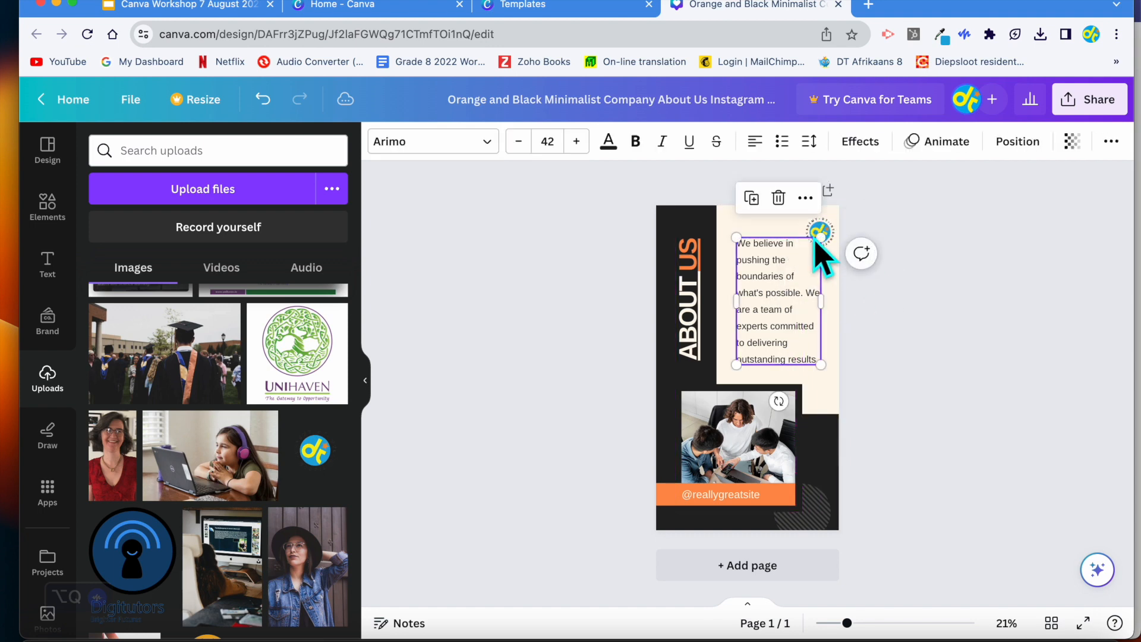
{"action": "left_click", "coordinate": [821, 229]}
{"action": "left_click_drag", "start_coordinate": [819, 218], "coordinate": [819, 220]}
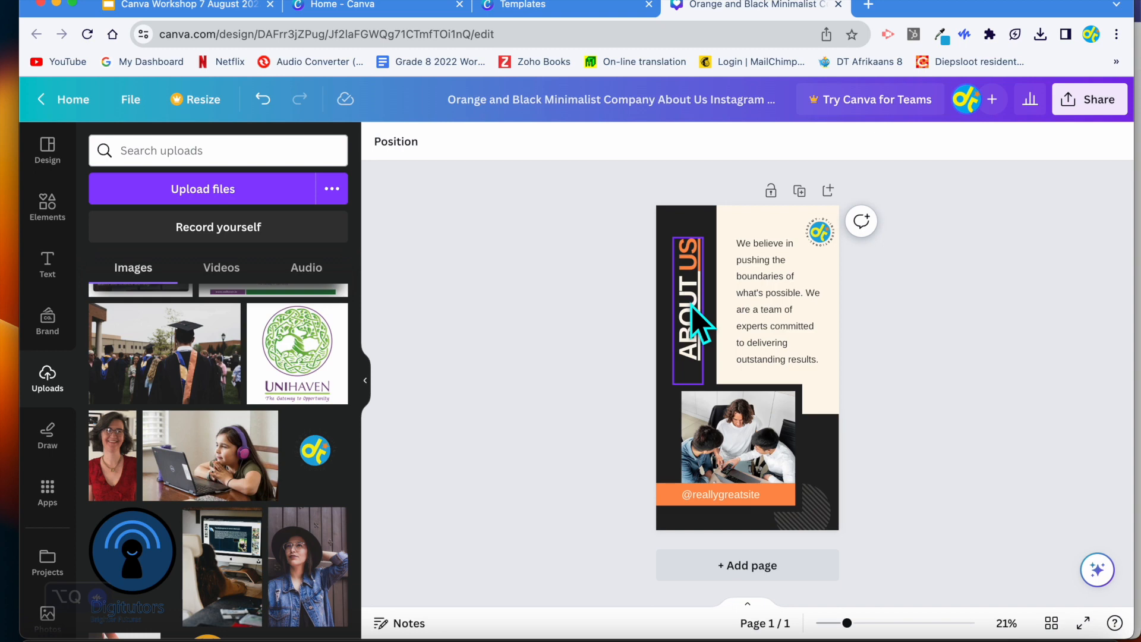
Step: Change the story's black page background to the Brand Kit blue
{"action": "left_click", "coordinate": [767, 334]}
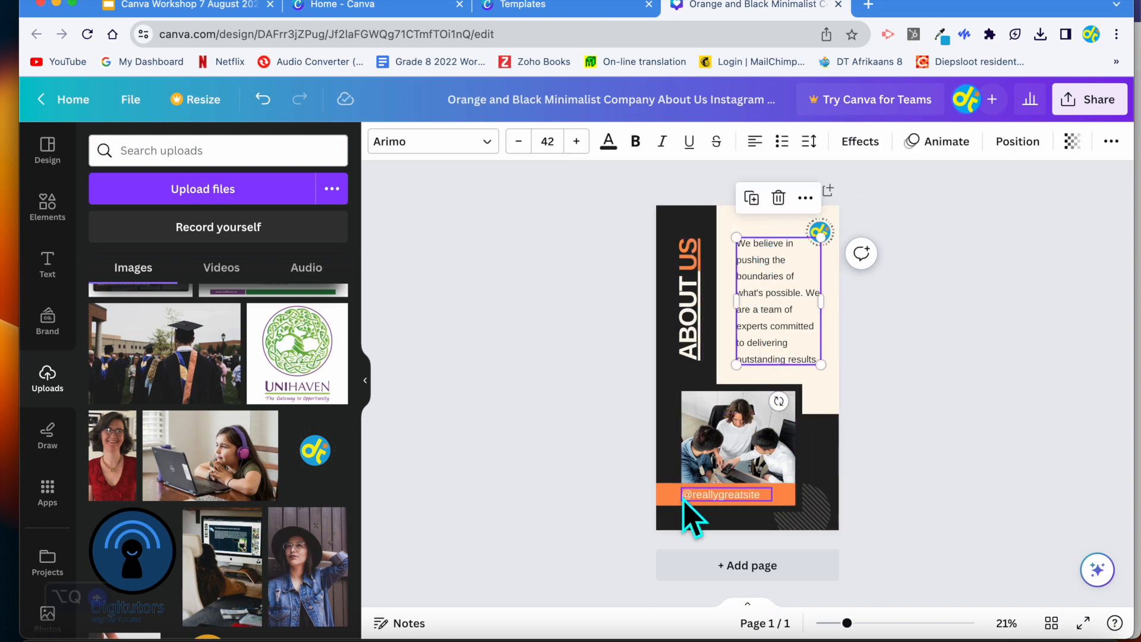
{"action": "left_click", "coordinate": [830, 455]}
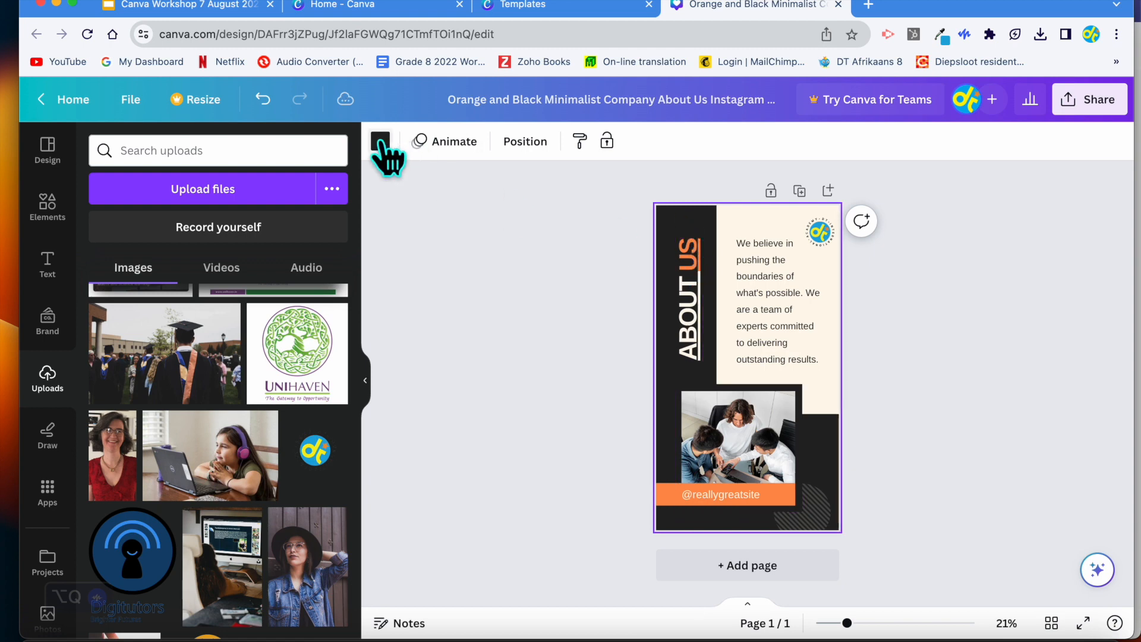
{"action": "left_click", "coordinate": [380, 141]}
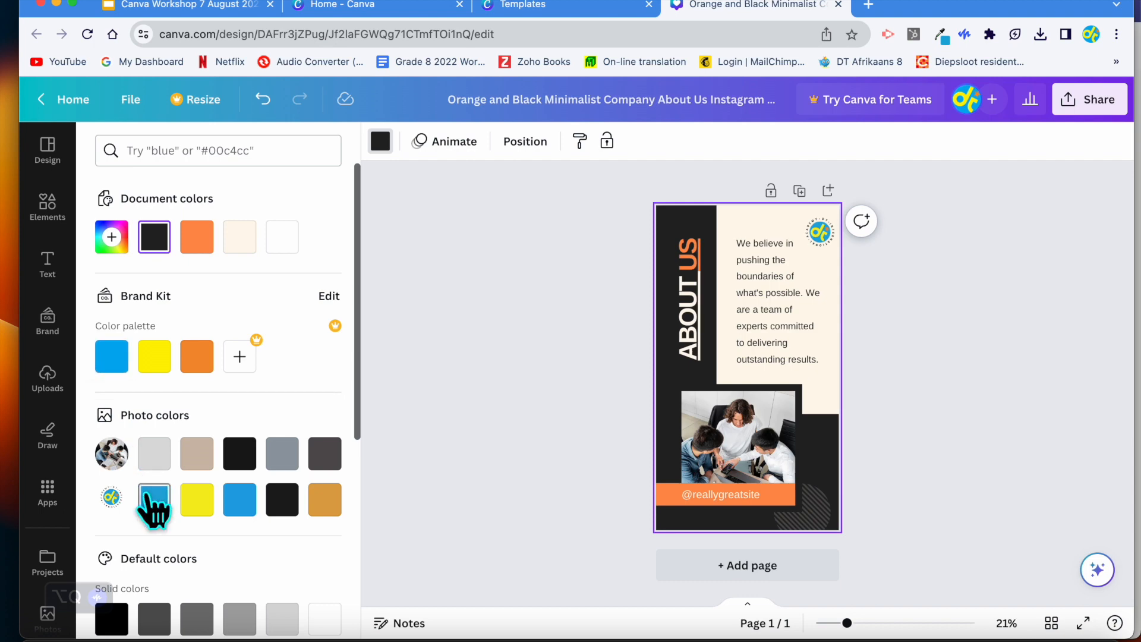
{"action": "left_click", "coordinate": [111, 357]}
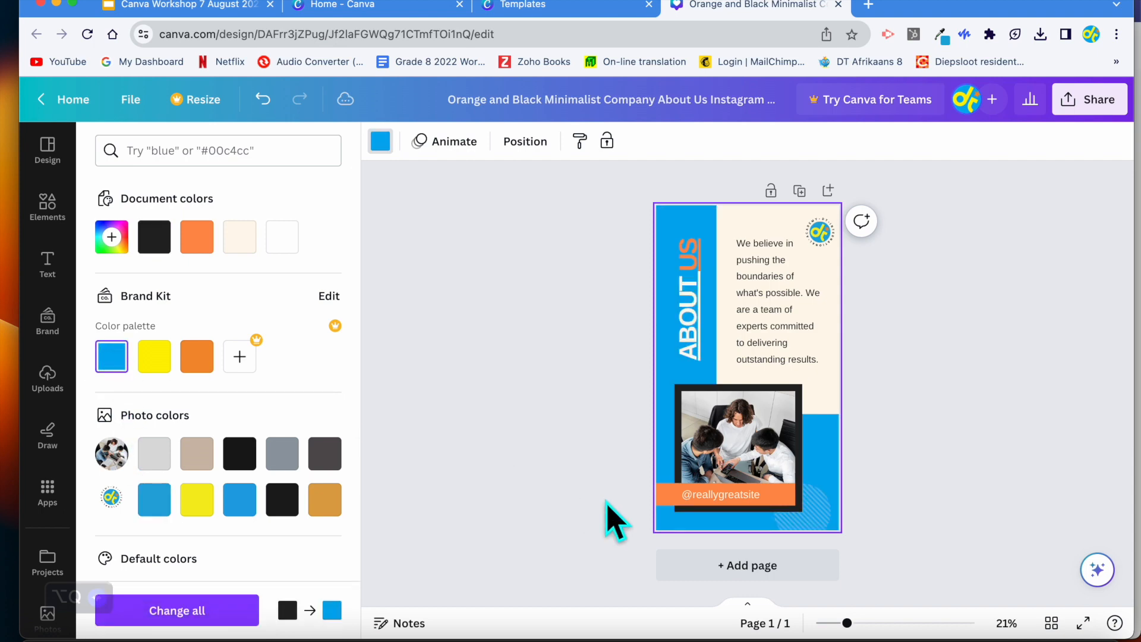
Step: Recolor the orange word US in the vertical ABOUT US heading with the Brand Kit yellow
{"action": "left_click", "coordinate": [688, 262]}
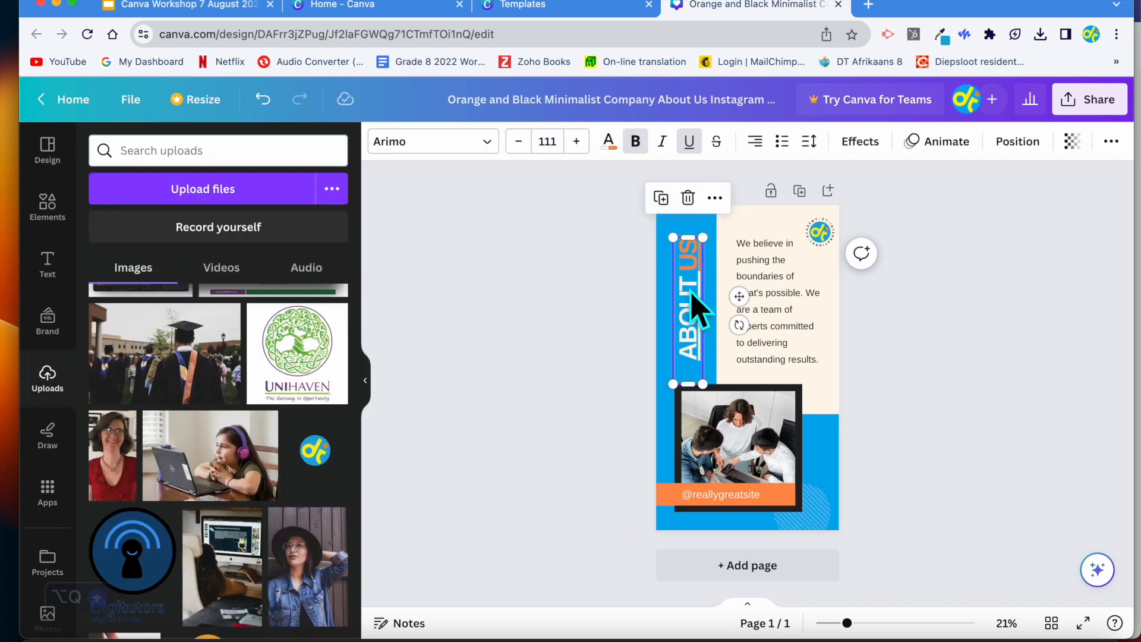
{"action": "left_click", "coordinate": [689, 285]}
{"action": "left_click_drag", "start_coordinate": [691, 266], "coordinate": [696, 345]}
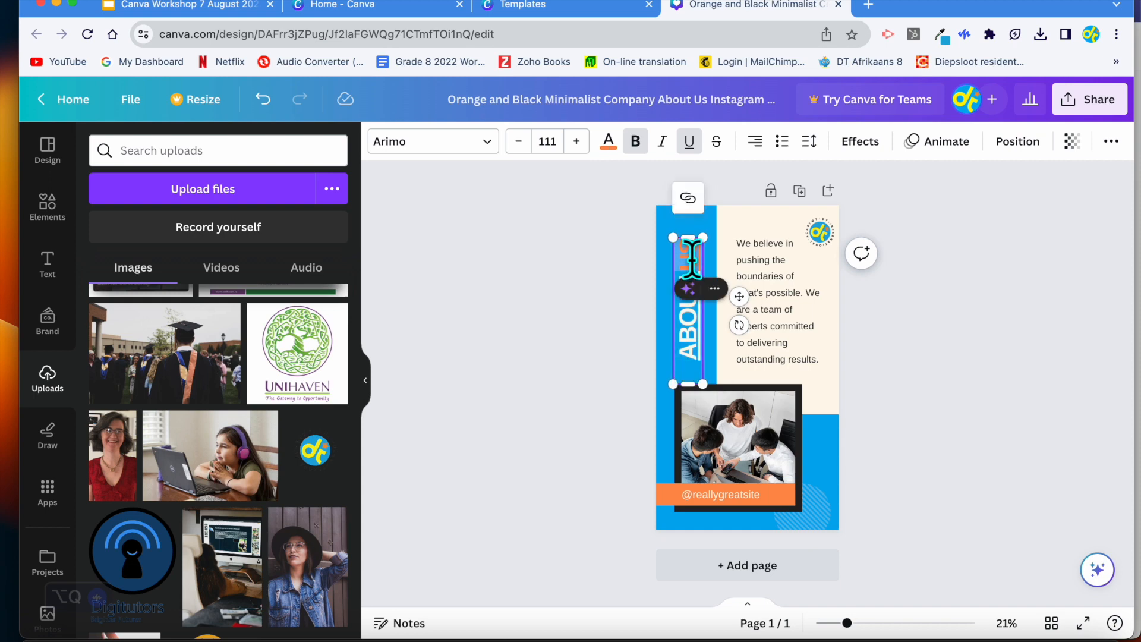
{"action": "double_click", "coordinate": [690, 327]}
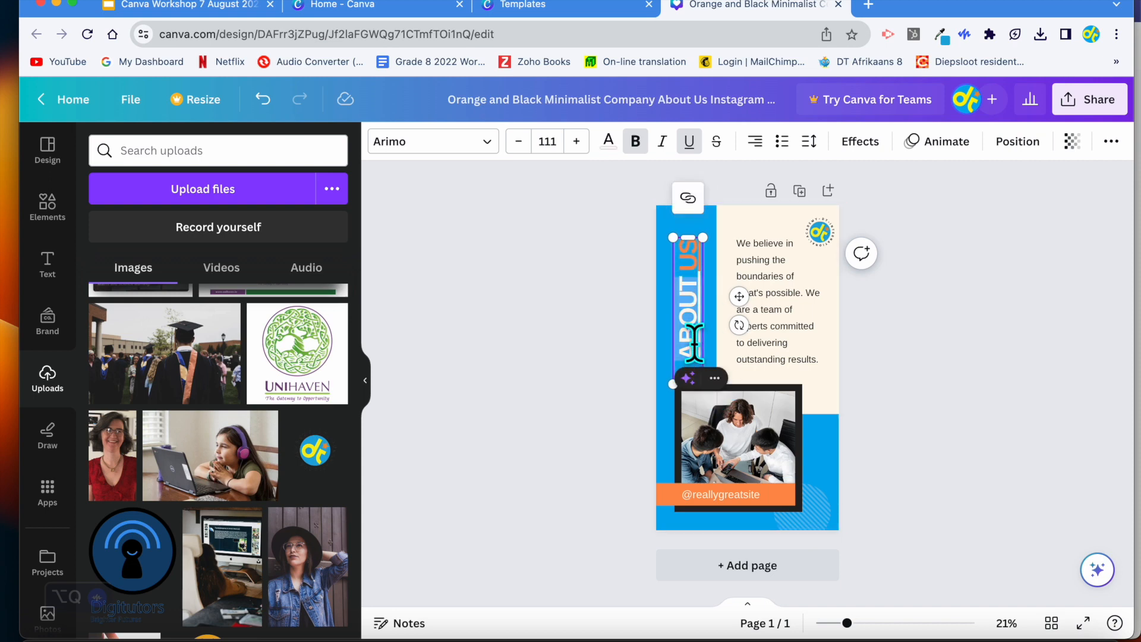
{"action": "left_click_drag", "start_coordinate": [678, 250], "coordinate": [701, 258]}
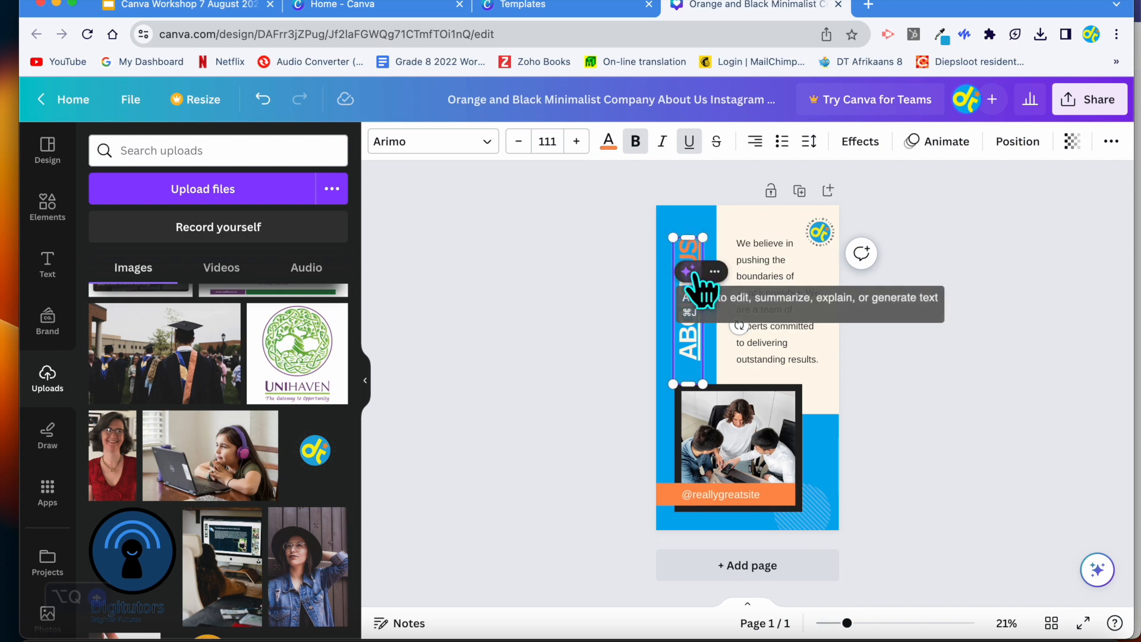
{"action": "left_click", "coordinate": [679, 315]}
{"action": "left_click_drag", "start_coordinate": [679, 315], "coordinate": [678, 237]}
{"action": "left_click", "coordinate": [608, 141]}
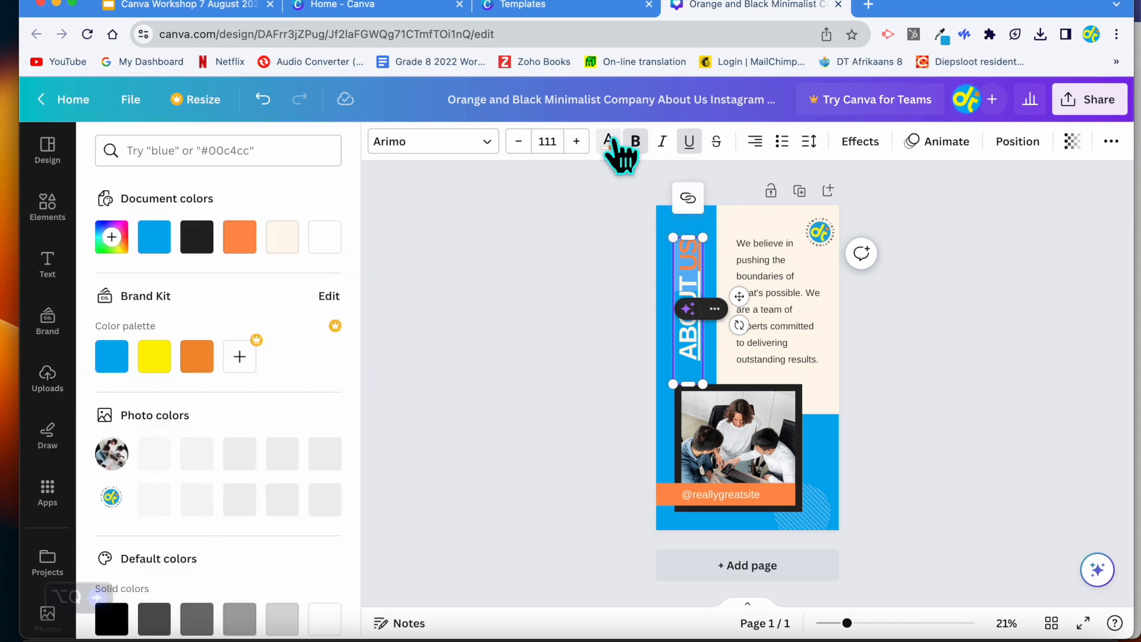
{"action": "left_click", "coordinate": [152, 360]}
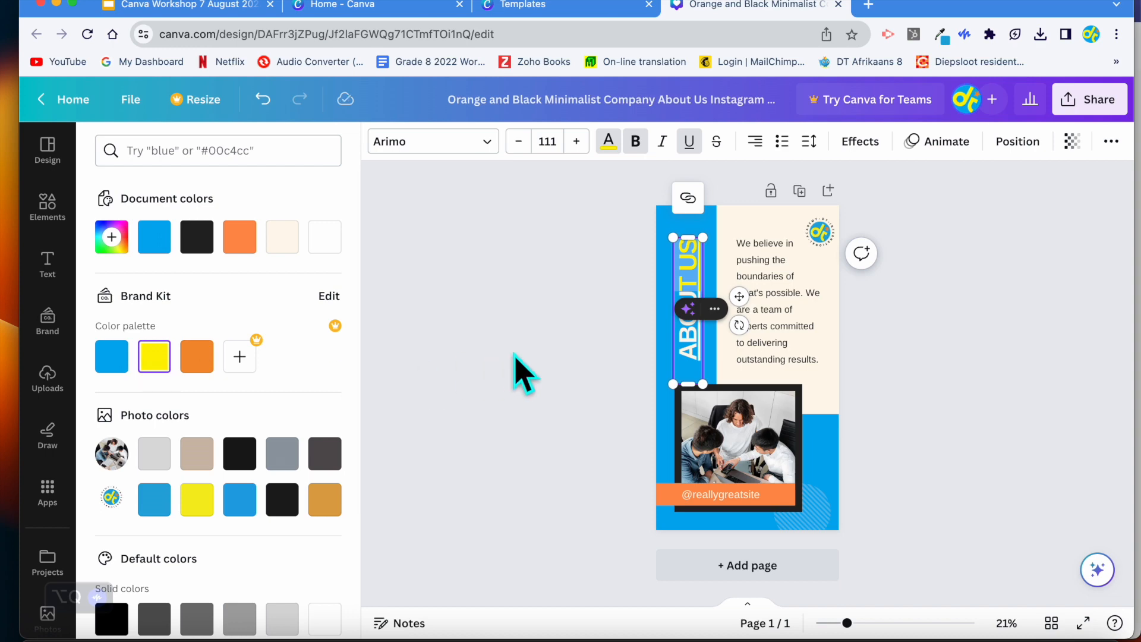
{"action": "left_click", "coordinate": [511, 375]}
Step: Color the word ABOUT in the vertical heading entirely white, including its letter T
{"action": "left_click", "coordinate": [684, 343]}
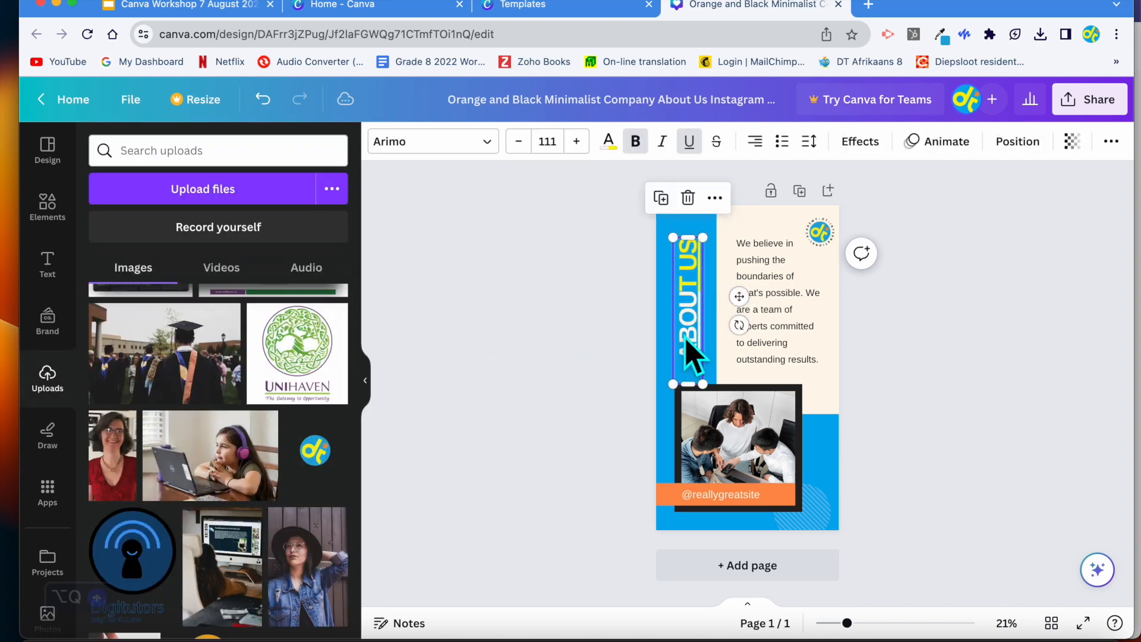
{"action": "left_click", "coordinate": [682, 291]}
{"action": "left_click_drag", "start_coordinate": [679, 290], "coordinate": [692, 268]}
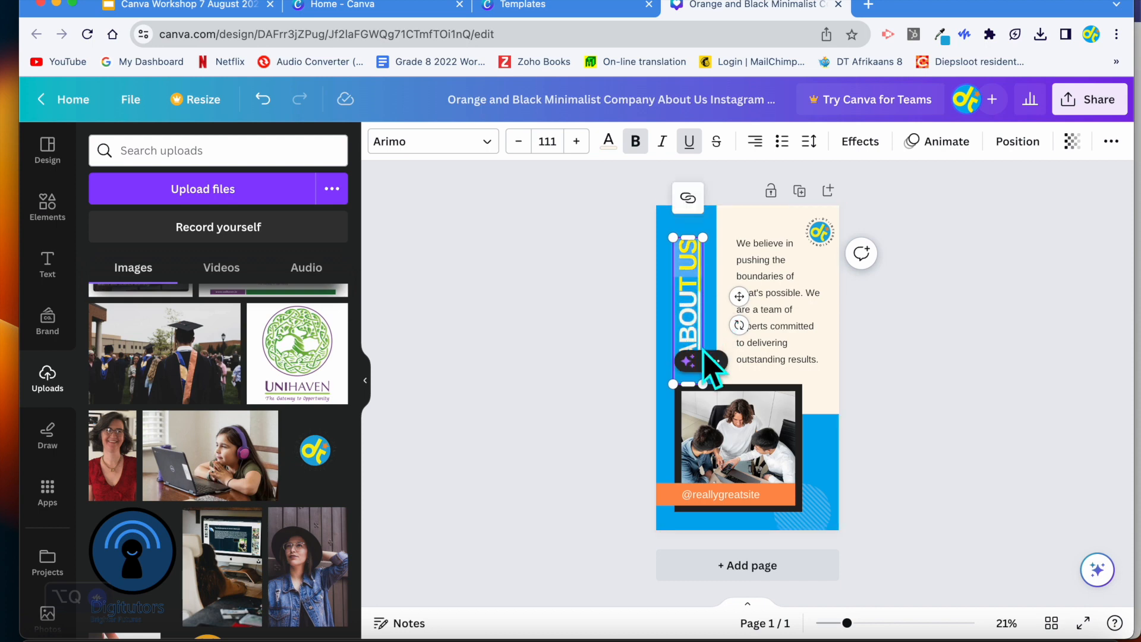
{"action": "left_click", "coordinate": [608, 143]}
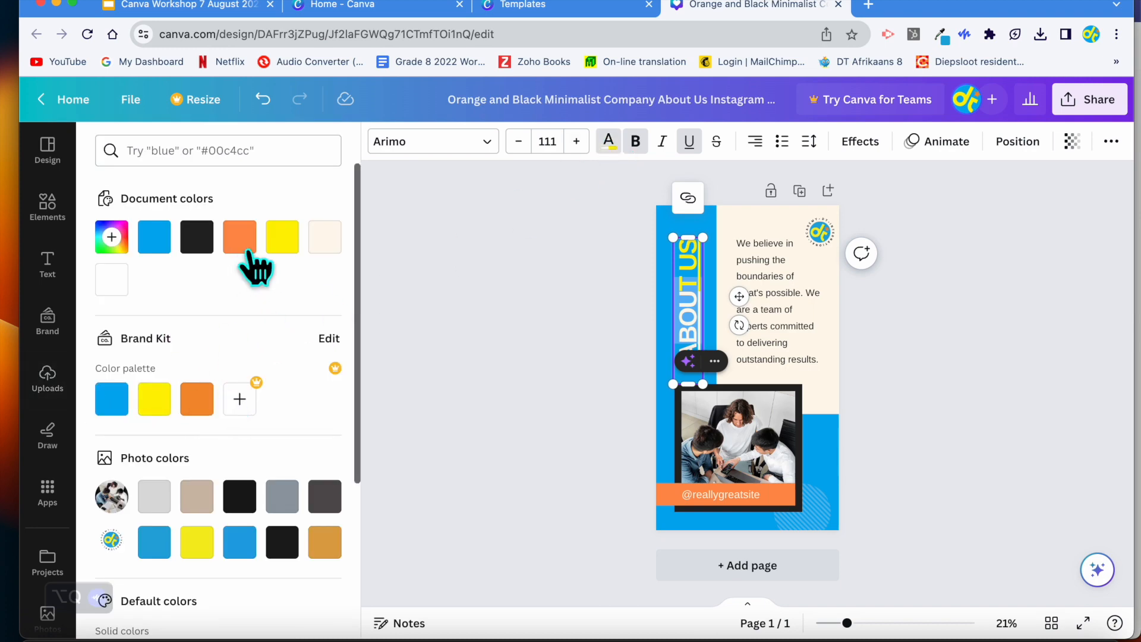
{"action": "left_click", "coordinate": [112, 279]}
{"action": "left_click", "coordinate": [564, 309]}
{"action": "left_click", "coordinate": [564, 309]}
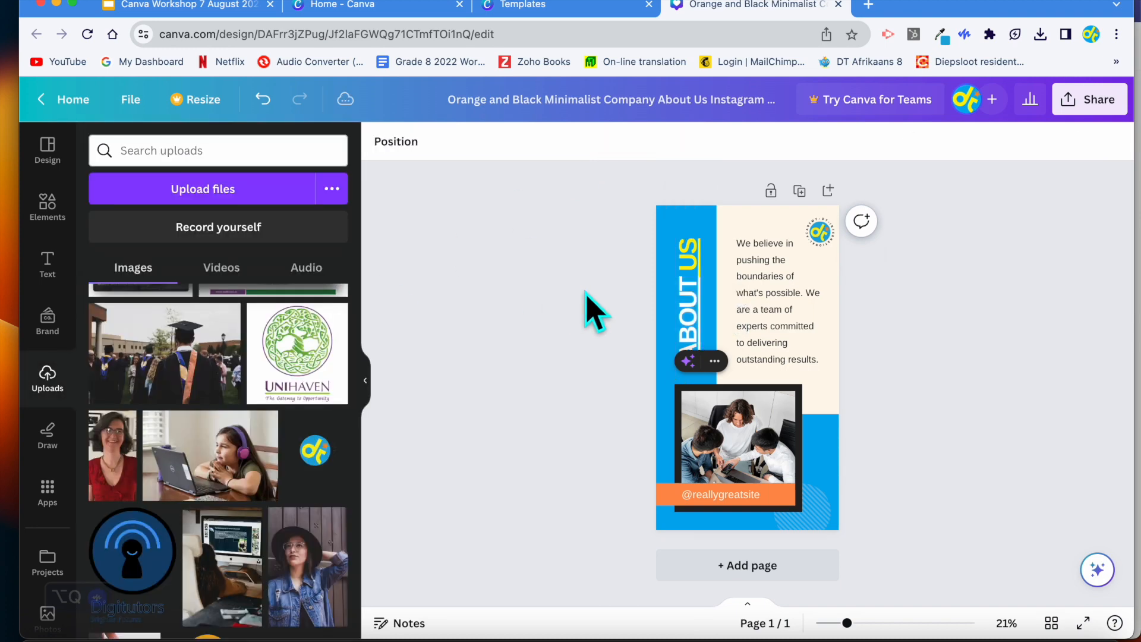
{"action": "left_click", "coordinate": [663, 504]}
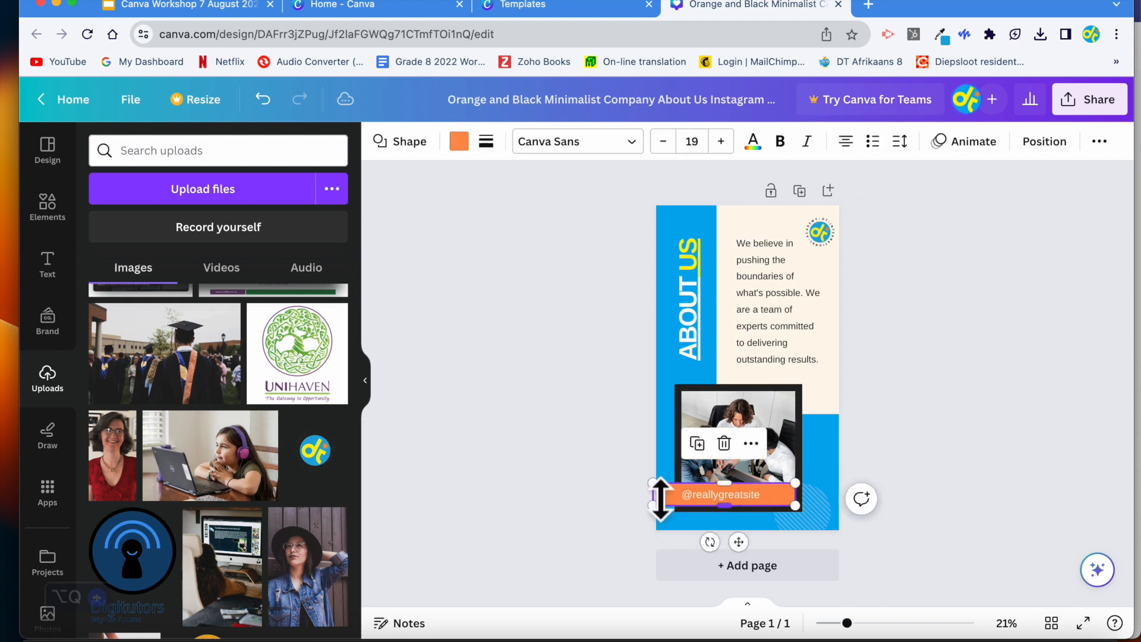
{"action": "left_click", "coordinate": [458, 142]}
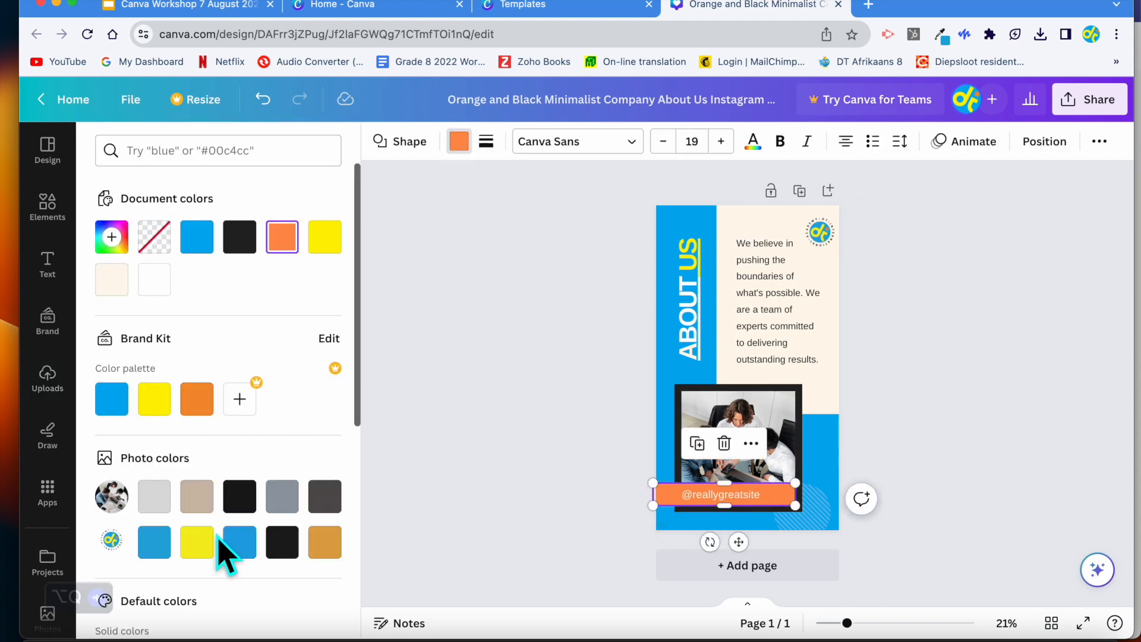
{"action": "left_click", "coordinate": [197, 401]}
{"action": "key", "text": "Escape"}
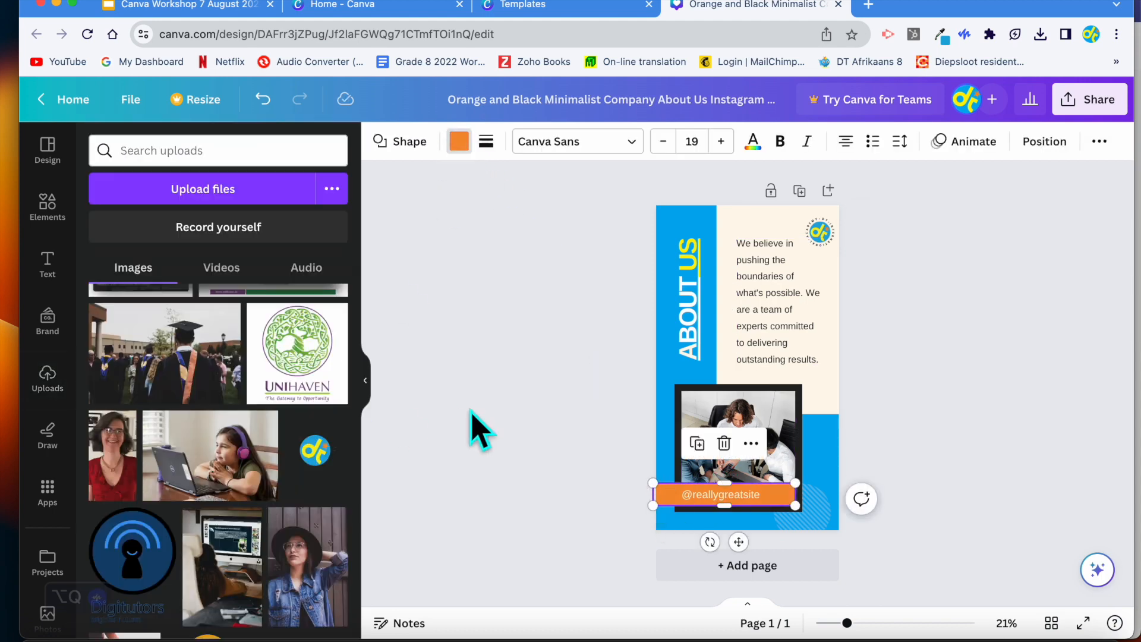
{"action": "left_click", "coordinate": [883, 453]}
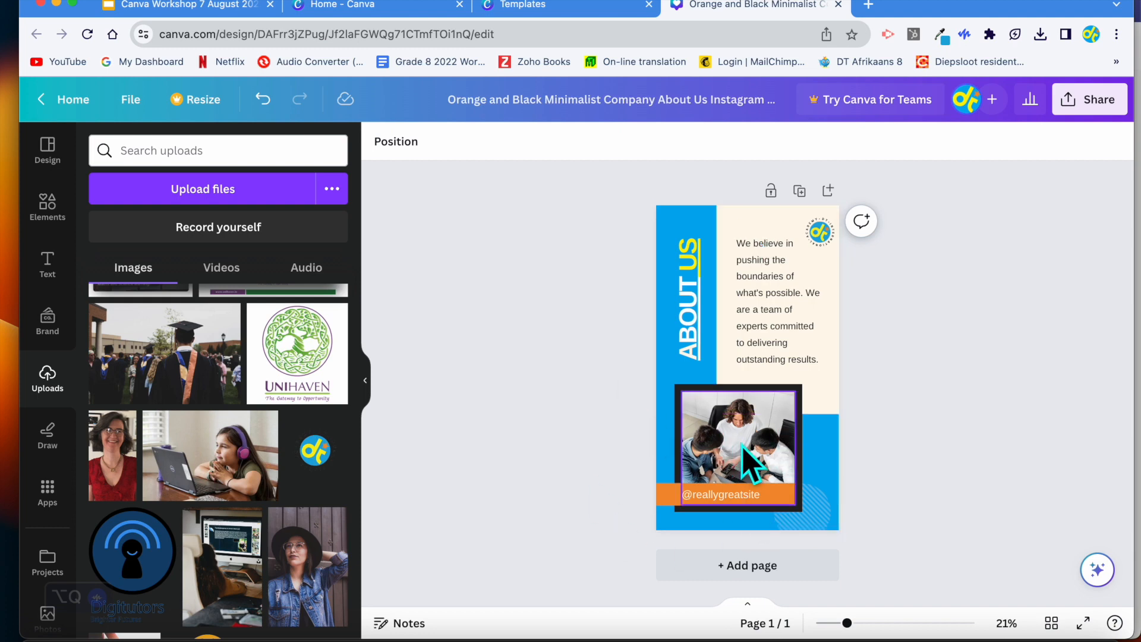
{"action": "left_click", "coordinate": [726, 494]}
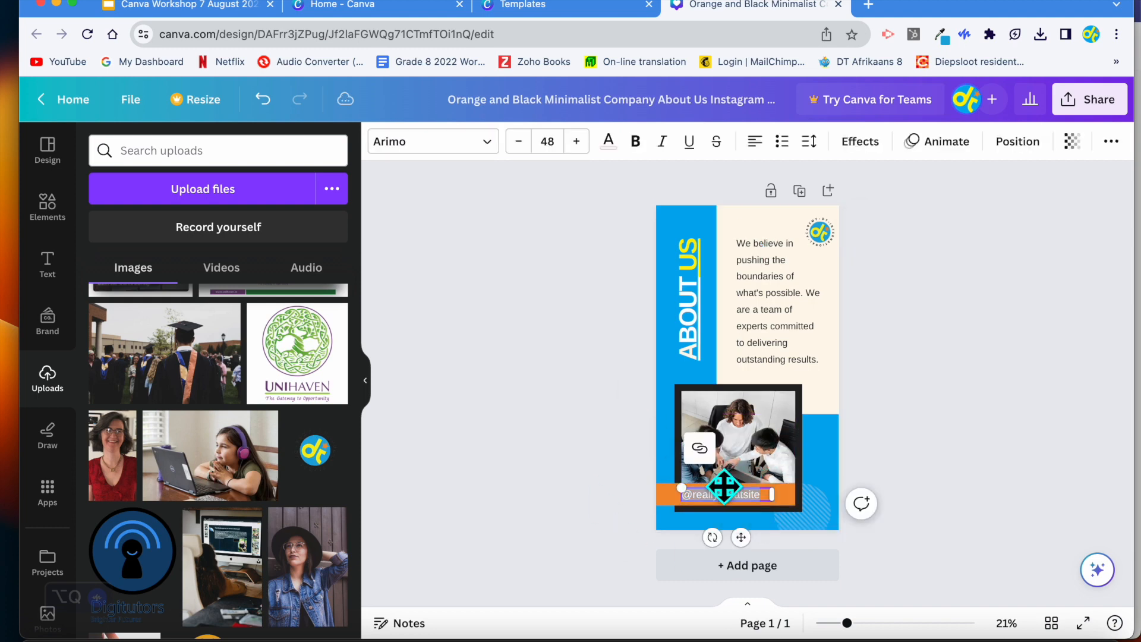
{"action": "left_click", "coordinate": [724, 486]}
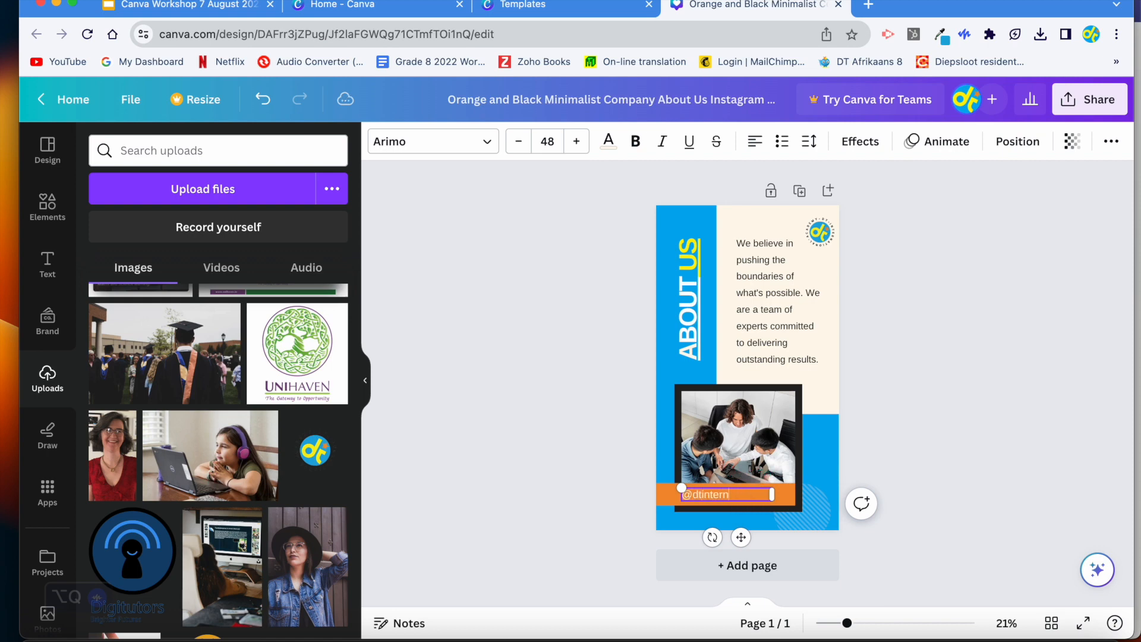
{"action": "type", "text": "@dtinternationalacademy"}
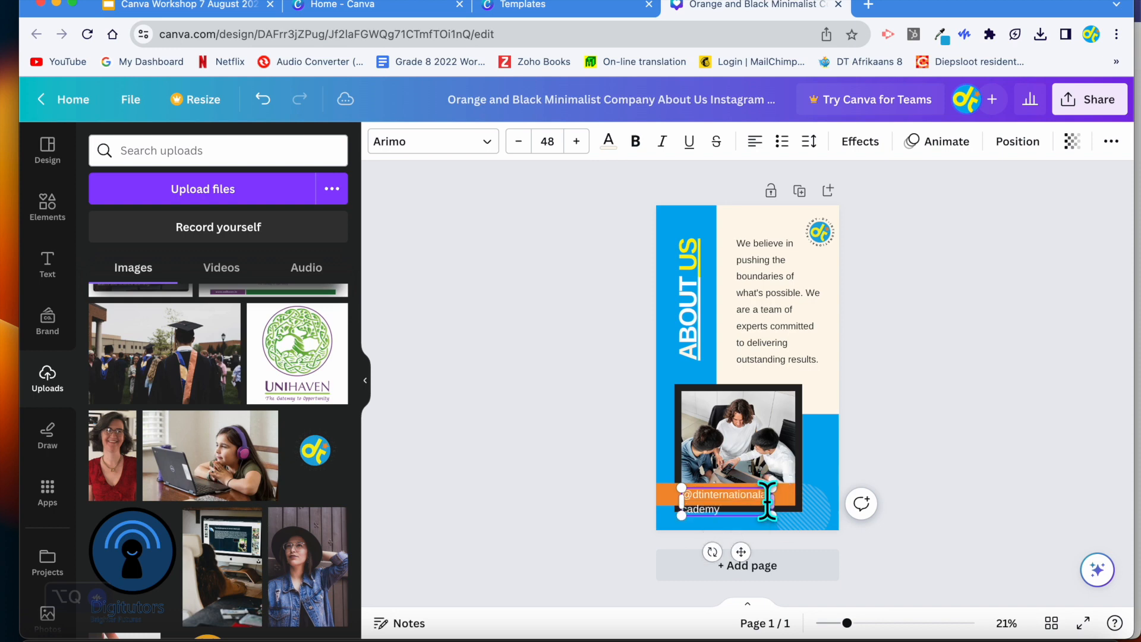
Step: Widen the handle's text box to hold one line and scale its text down to size 41.8 to fit the orange band
{"action": "left_click_drag", "start_coordinate": [767, 499], "coordinate": [844, 499]}
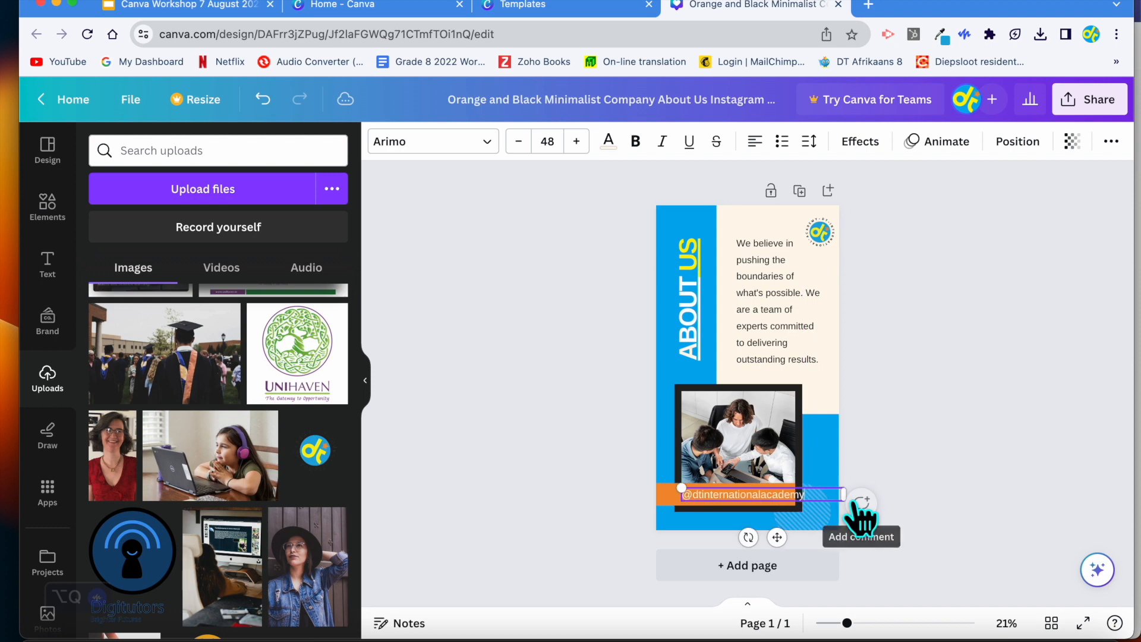
{"action": "scroll", "coordinate": [688, 497], "scroll_direction": "up", "scroll_amount": 5, "text": "ctrl"}
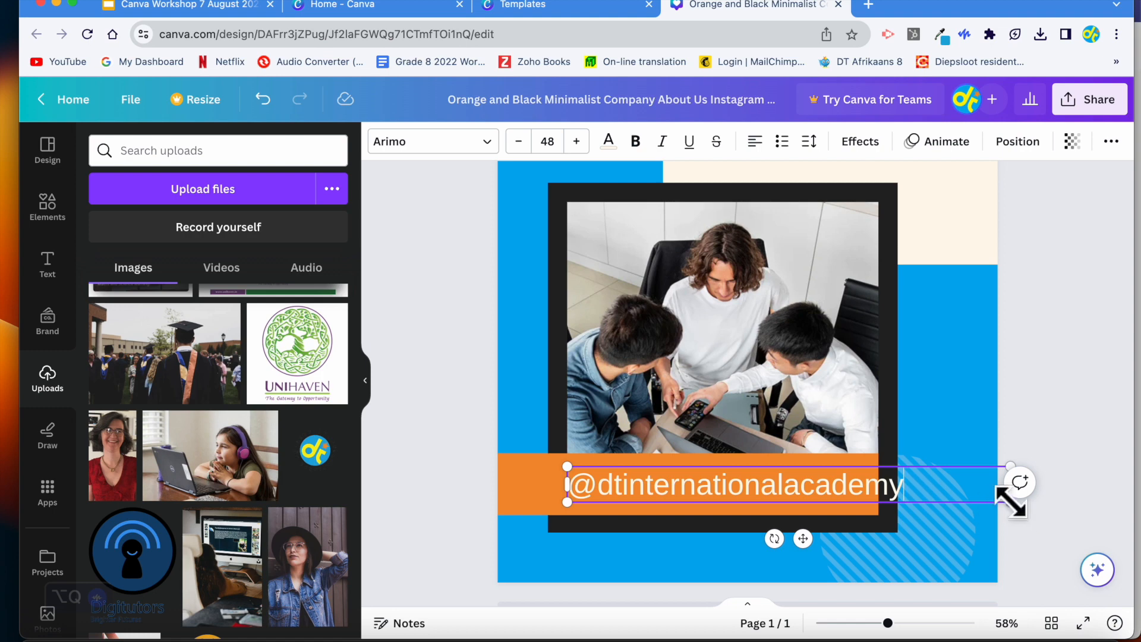
{"action": "left_click_drag", "start_coordinate": [1012, 502], "coordinate": [950, 496]}
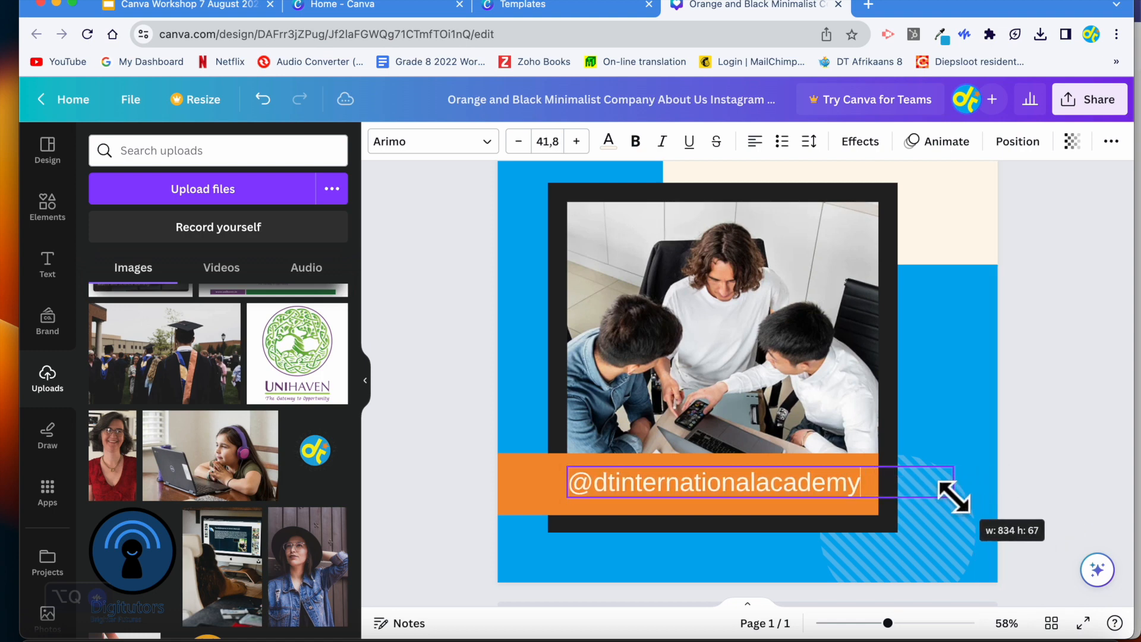
{"action": "left_click", "coordinate": [1014, 478]}
{"action": "scroll", "coordinate": [830, 446], "scroll_direction": "down", "scroll_amount": 6}
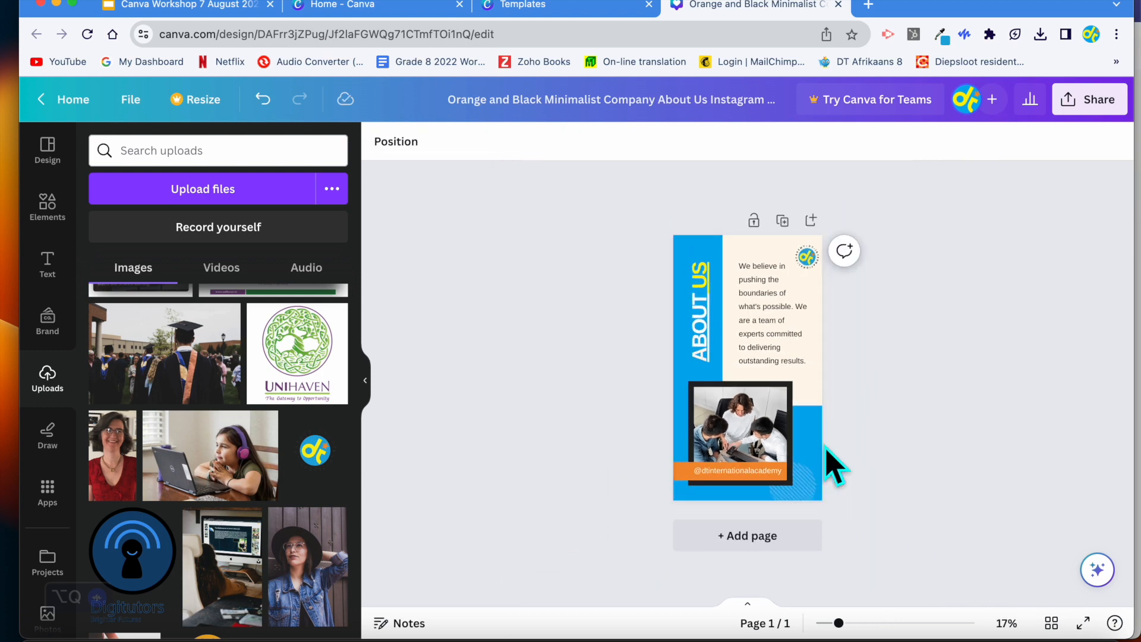
{"action": "left_click", "coordinate": [767, 472]}
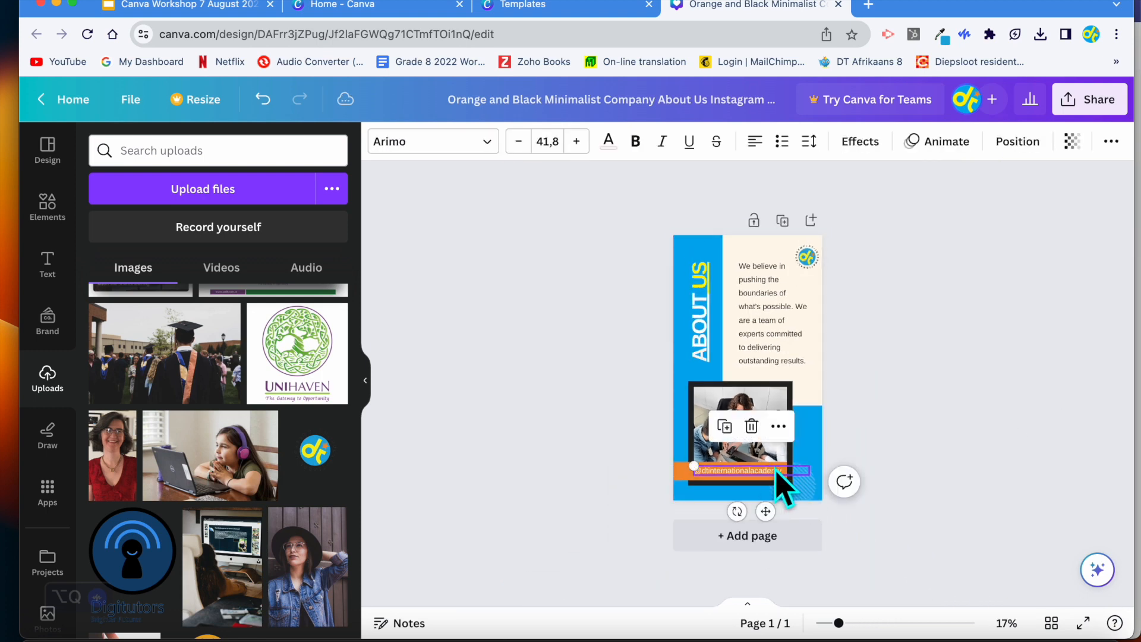
{"action": "left_click", "coordinate": [608, 141]}
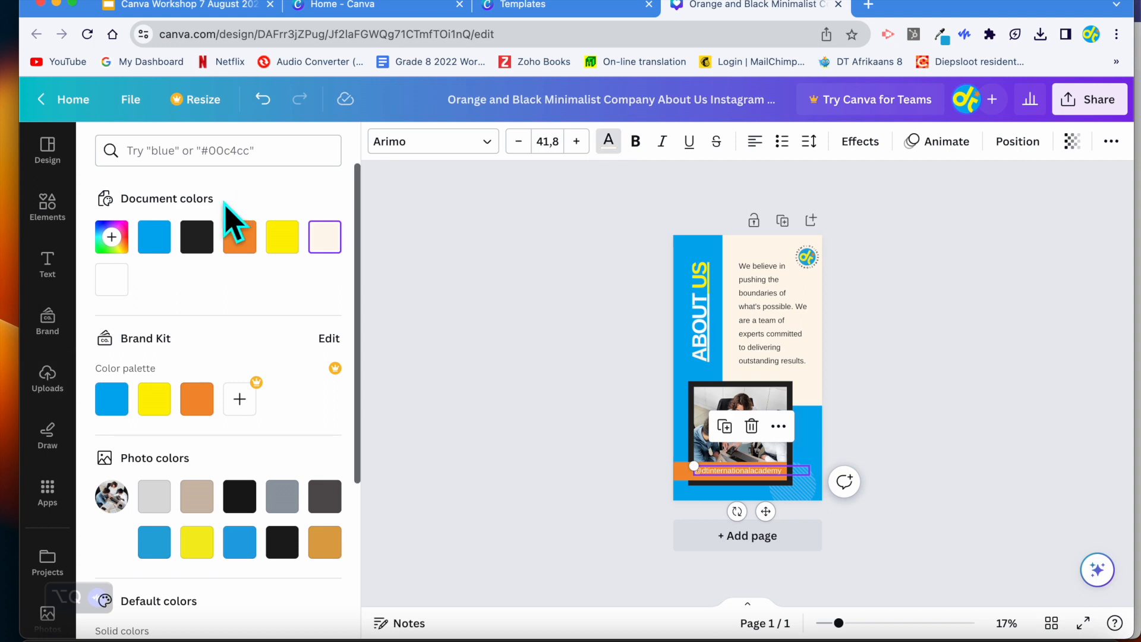
{"action": "left_click", "coordinate": [196, 237]}
{"action": "left_click", "coordinate": [112, 279]}
{"action": "key", "text": "Escape"}
{"action": "left_click", "coordinate": [918, 324]}
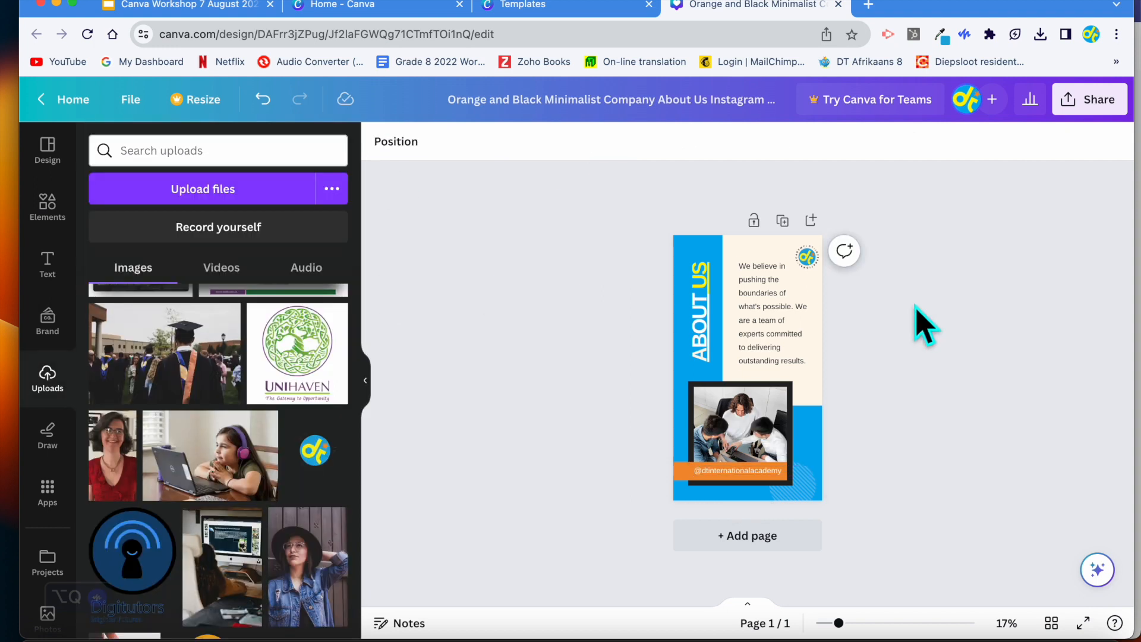
Step: Try filling the cream panel behind the paragraph with the orange document color #f3902f
{"action": "left_click", "coordinate": [821, 325]}
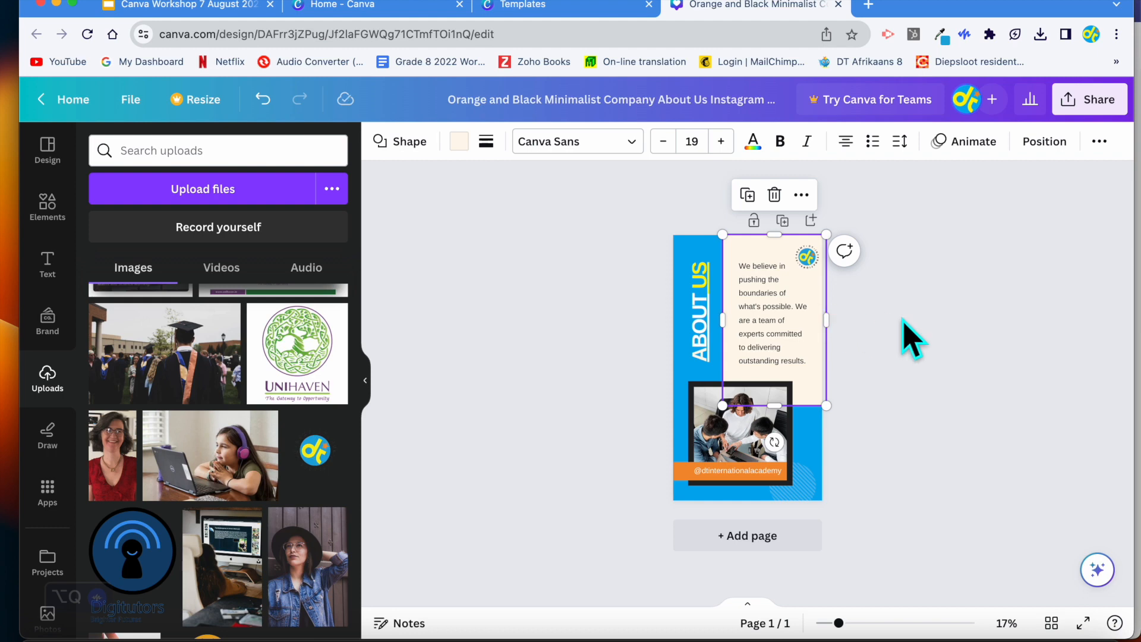
{"action": "left_click", "coordinate": [459, 145]}
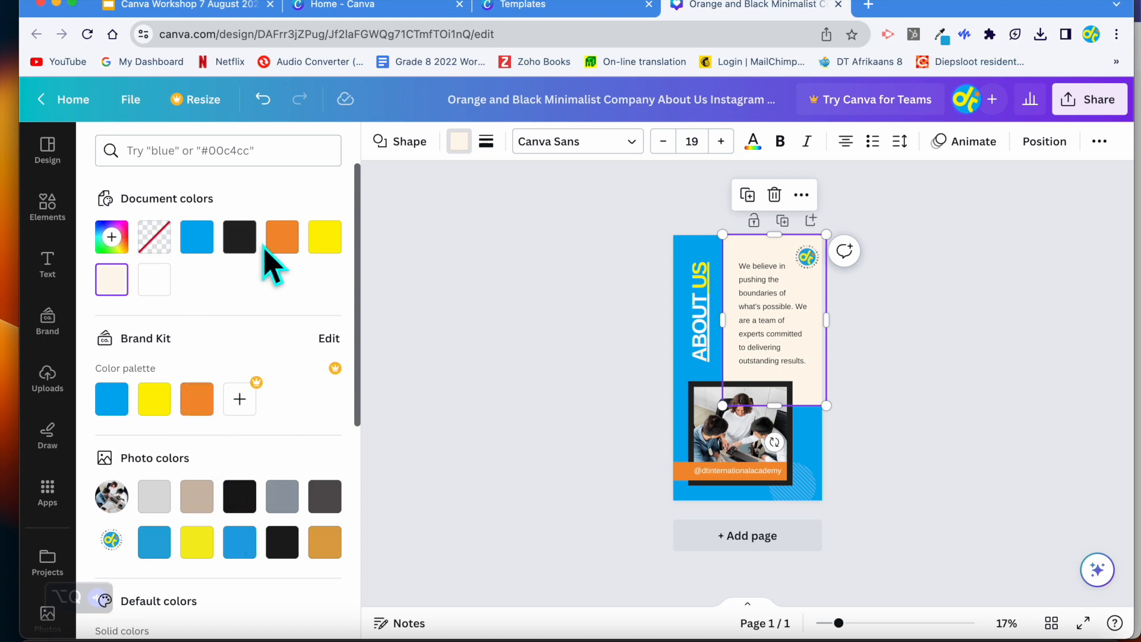
{"action": "left_click", "coordinate": [289, 237]}
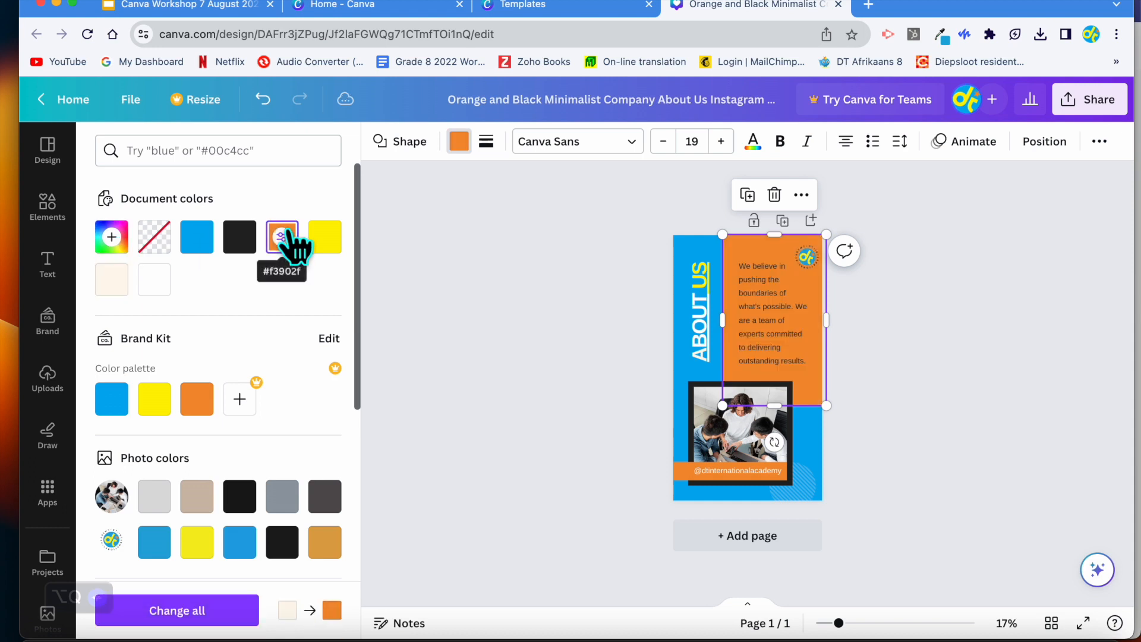
{"action": "left_click", "coordinate": [119, 238]}
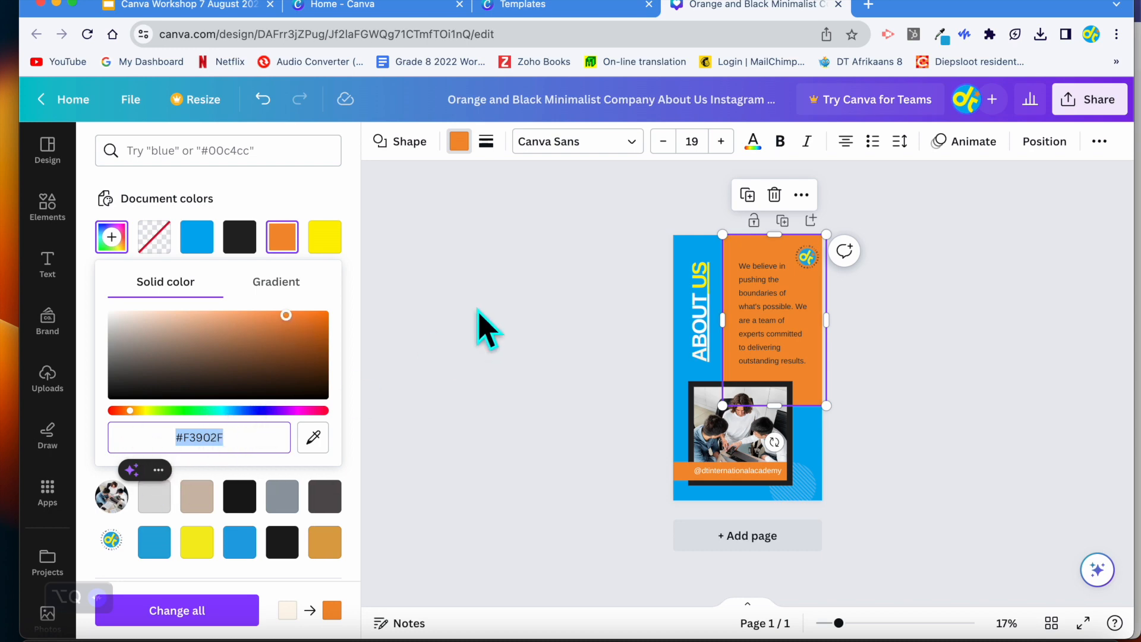
{"action": "key", "text": "Escape"}
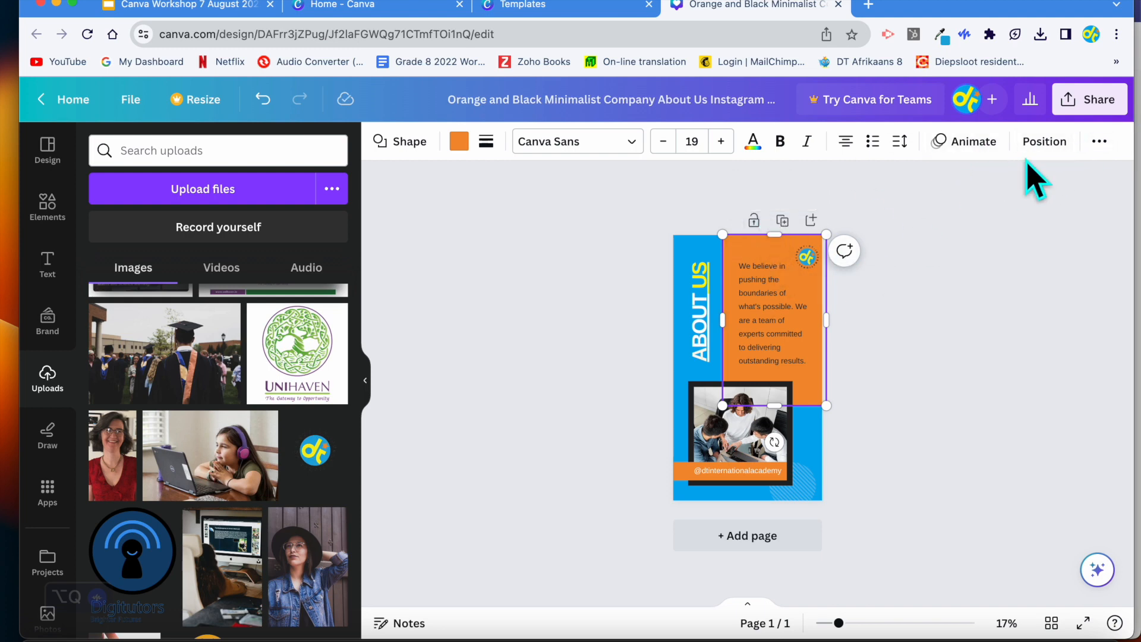
Step: Try a transparency of 41 on the orange panel behind the paragraph and return it to 100
{"action": "left_click", "coordinate": [1099, 141]}
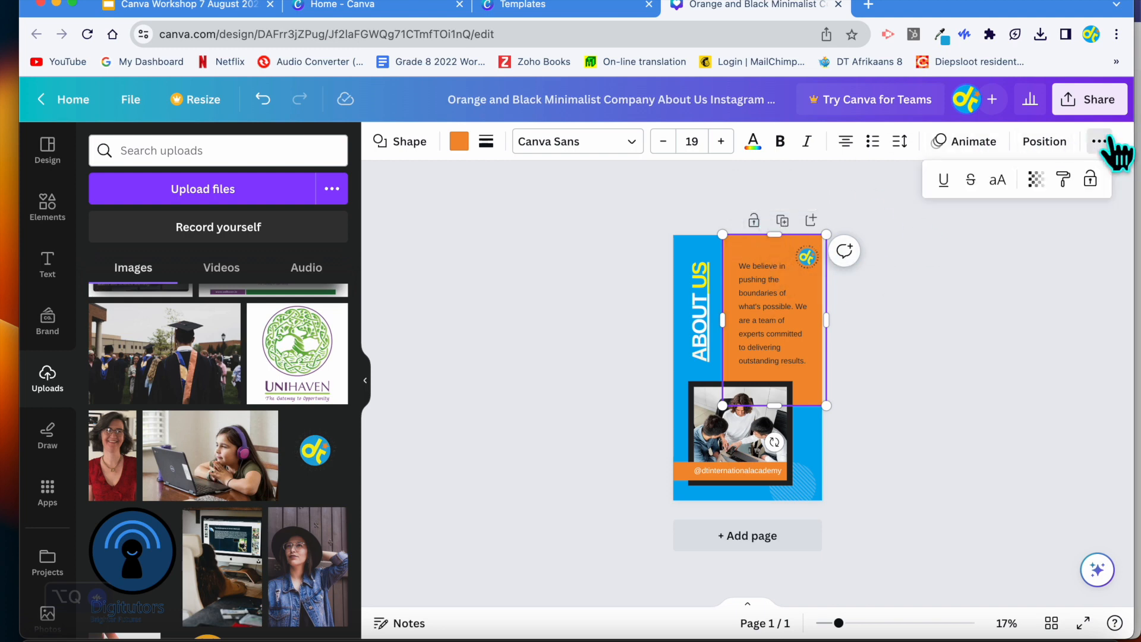
{"action": "left_click", "coordinate": [1036, 179]}
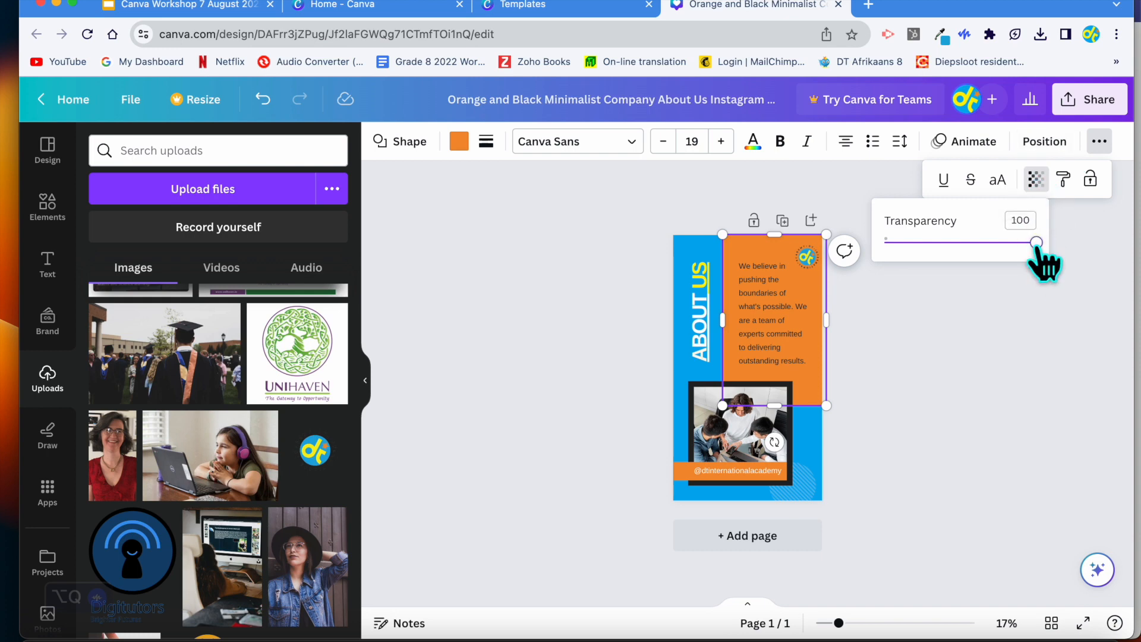
{"action": "left_click_drag", "start_coordinate": [1037, 243], "coordinate": [947, 243]}
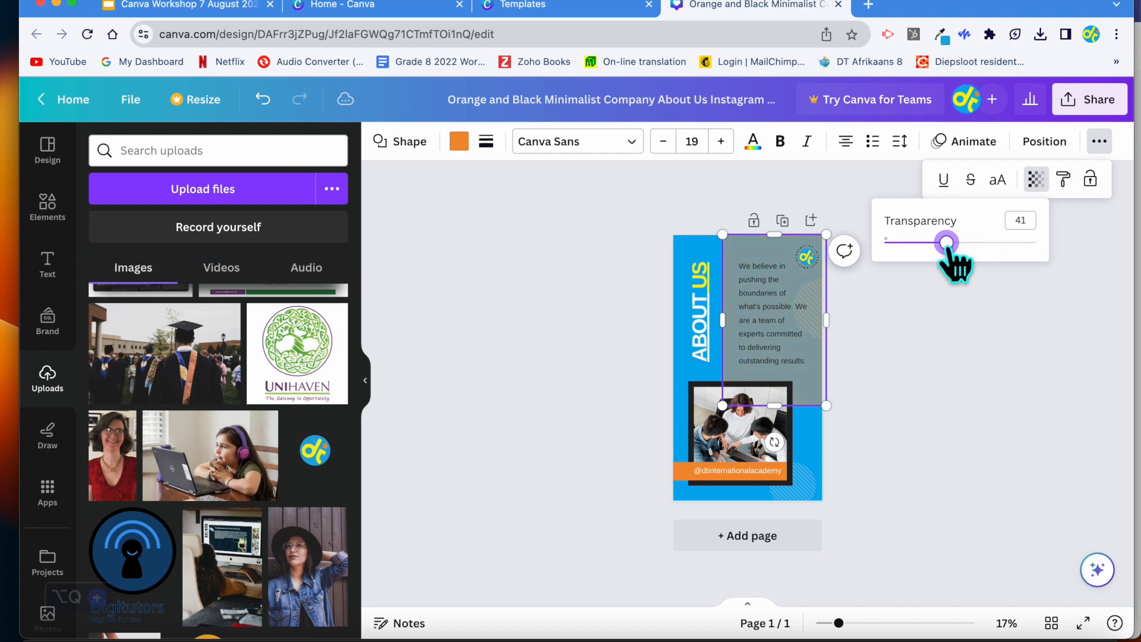
{"action": "left_click_drag", "start_coordinate": [947, 244], "coordinate": [1036, 243]}
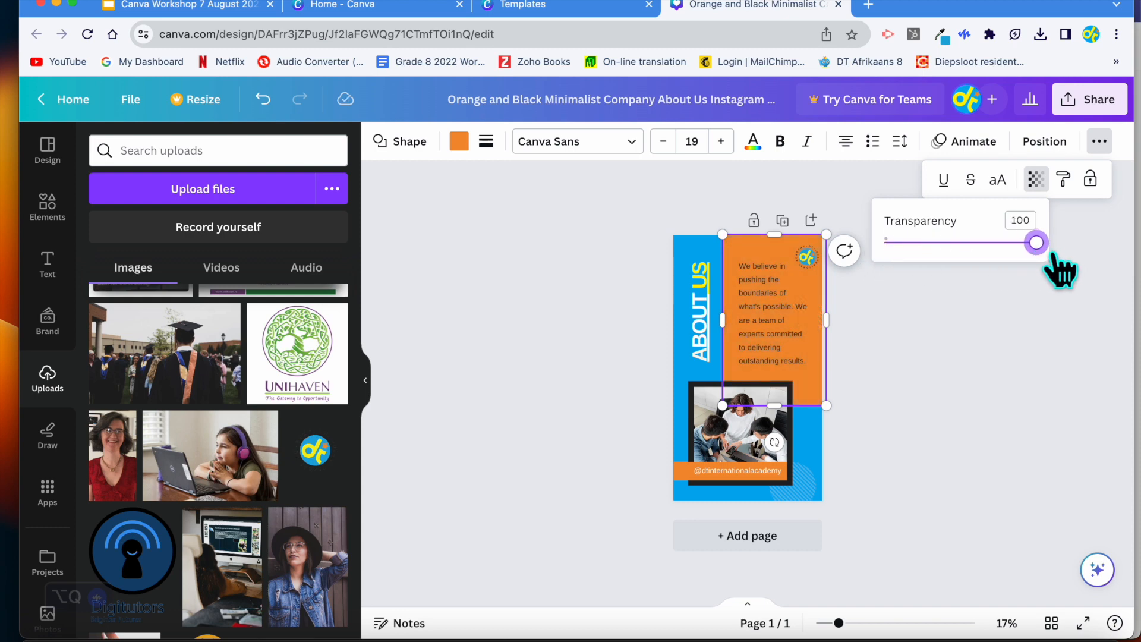
{"action": "mouse_move", "coordinate": [1047, 254]}
{"action": "left_mouse_down"}
{"action": "mouse_move", "coordinate": [1033, 255]}
{"action": "mouse_move", "coordinate": [1055, 255]}
{"action": "left_mouse_up"}
{"action": "key", "text": "Escape"}
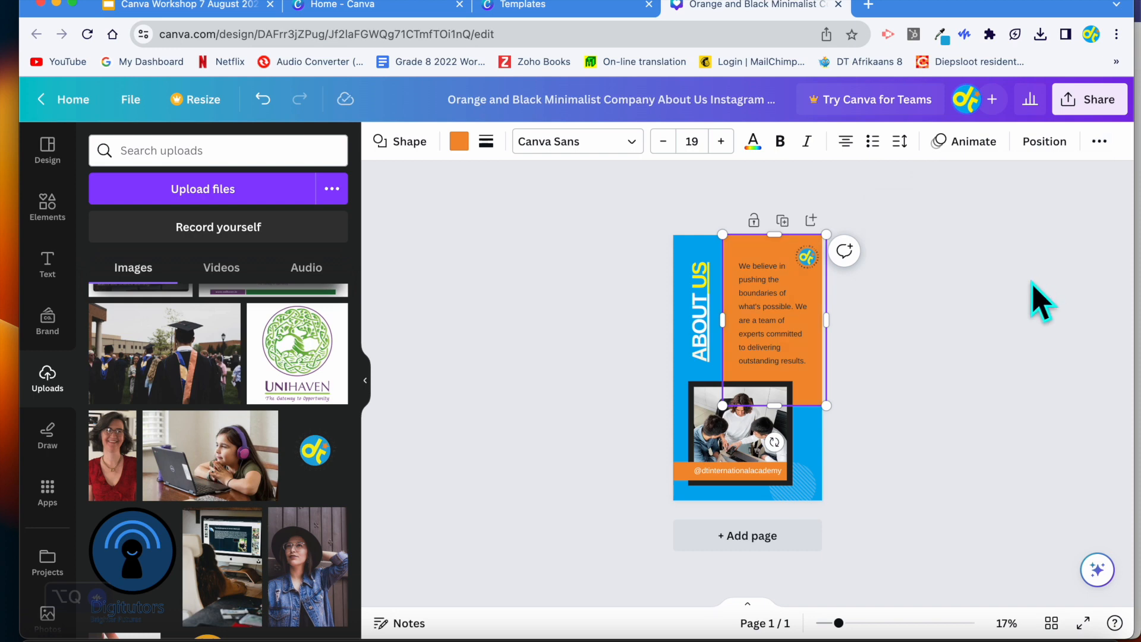
Step: Restore the cream document color as the fill of the panel behind the paragraph
{"action": "left_click", "coordinate": [457, 146]}
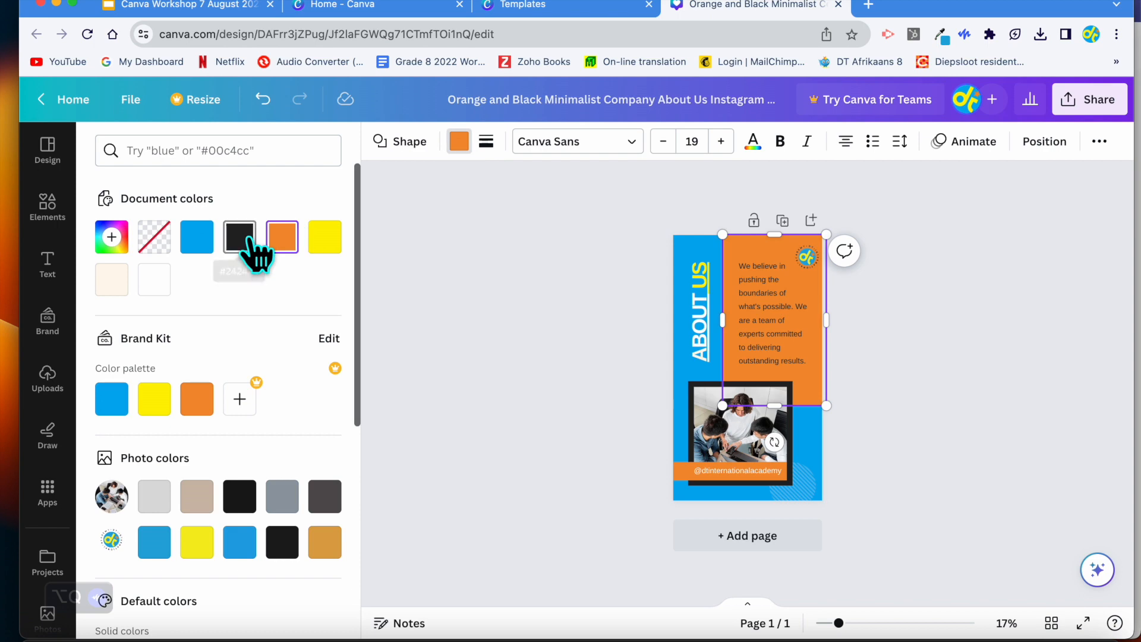
{"action": "left_click", "coordinate": [113, 284]}
{"action": "key", "text": "Escape"}
{"action": "key", "text": "Escape"}
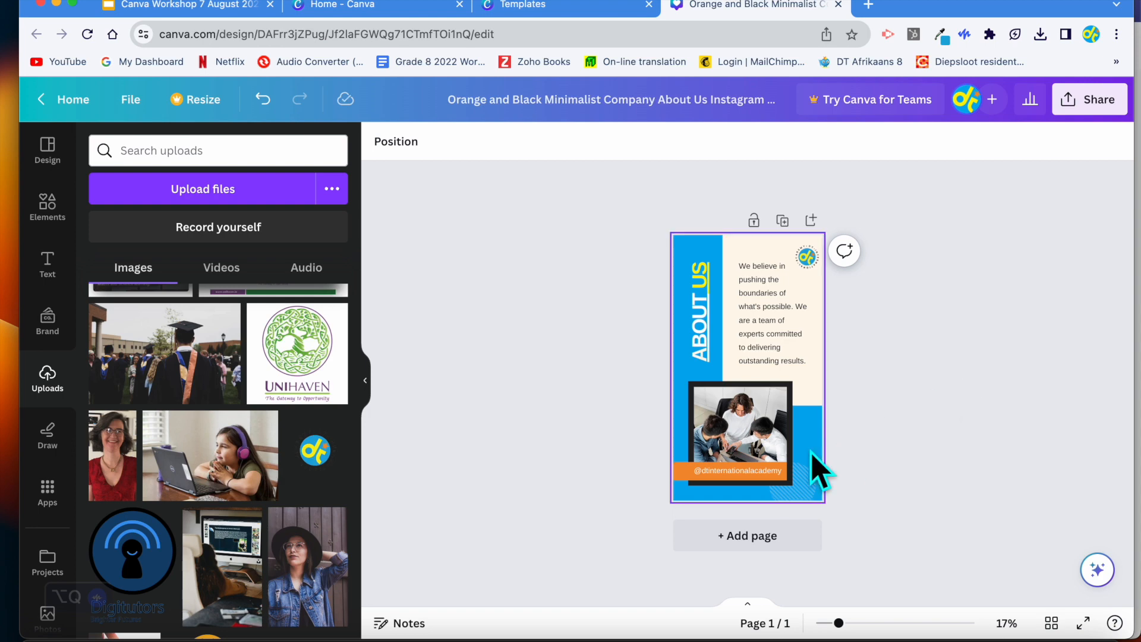
Step: Start an AI assistant prompt on the "We believe" paragraph: "Provide me with a 30 word bio about DT International Academy who provides online education"
{"action": "left_click", "coordinate": [774, 353]}
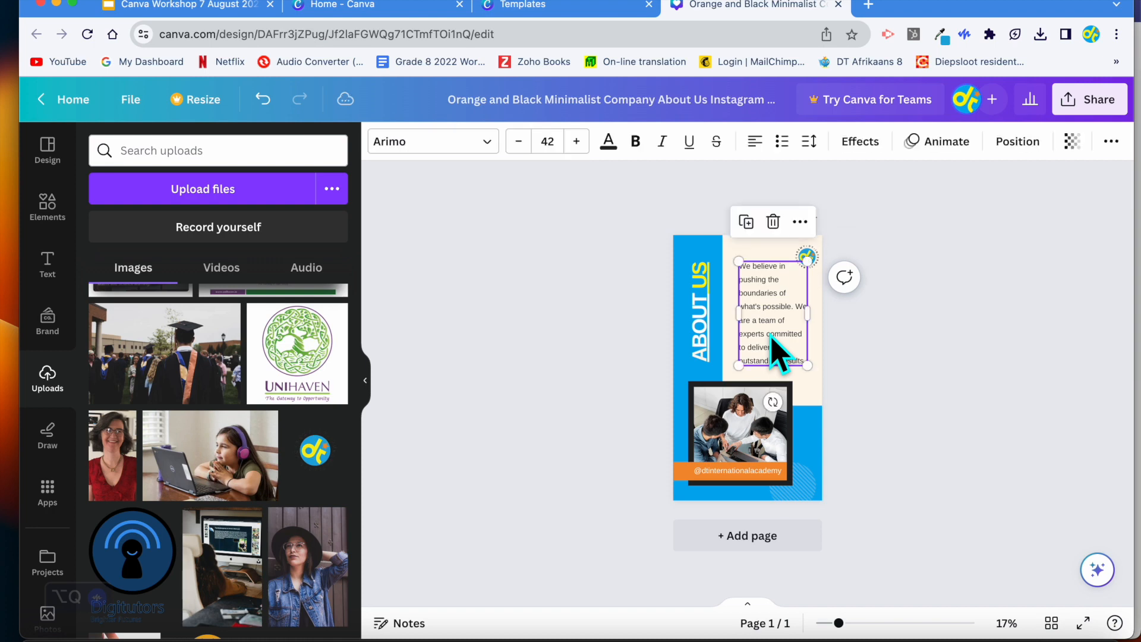
{"action": "double_click", "coordinate": [767, 335]}
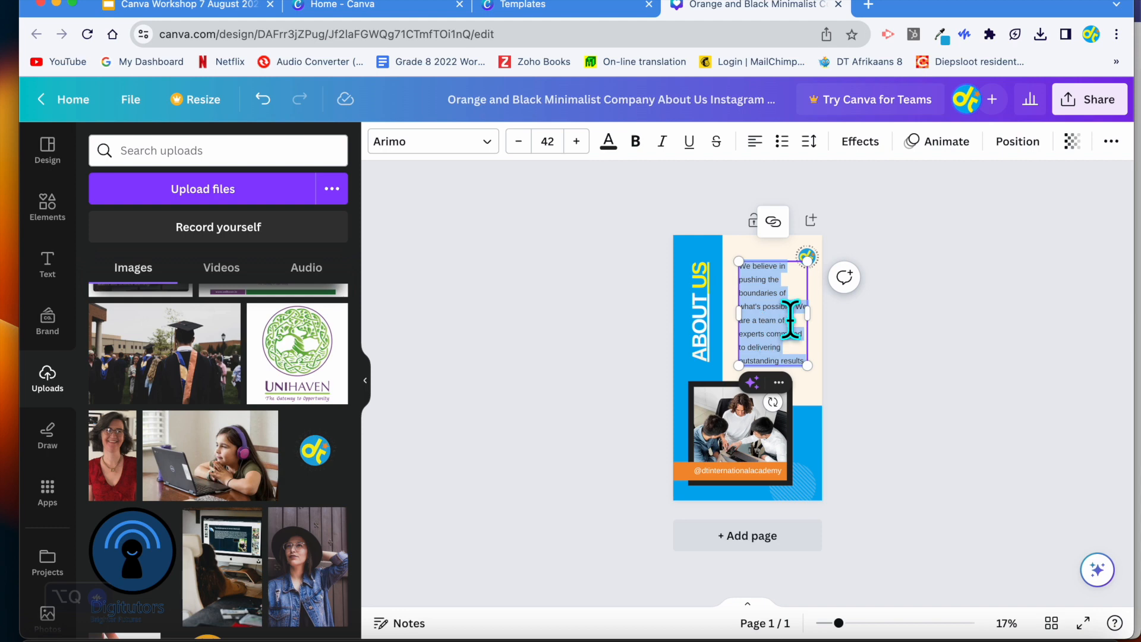
{"action": "key", "text": "alt+q"}
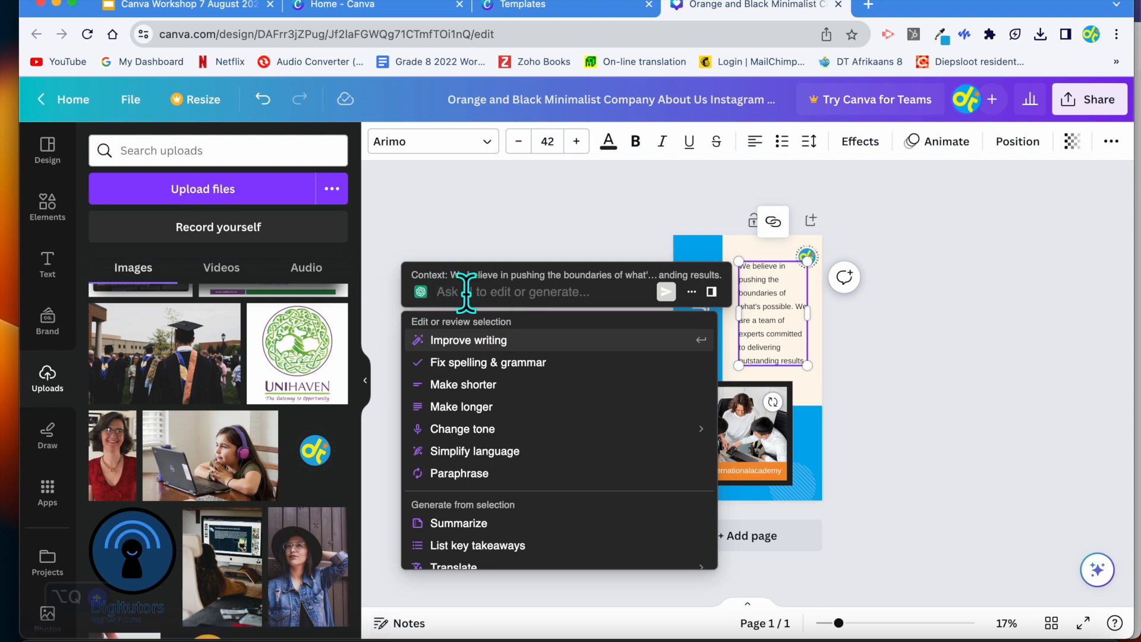
{"action": "type", "text": "Provide me with a"}
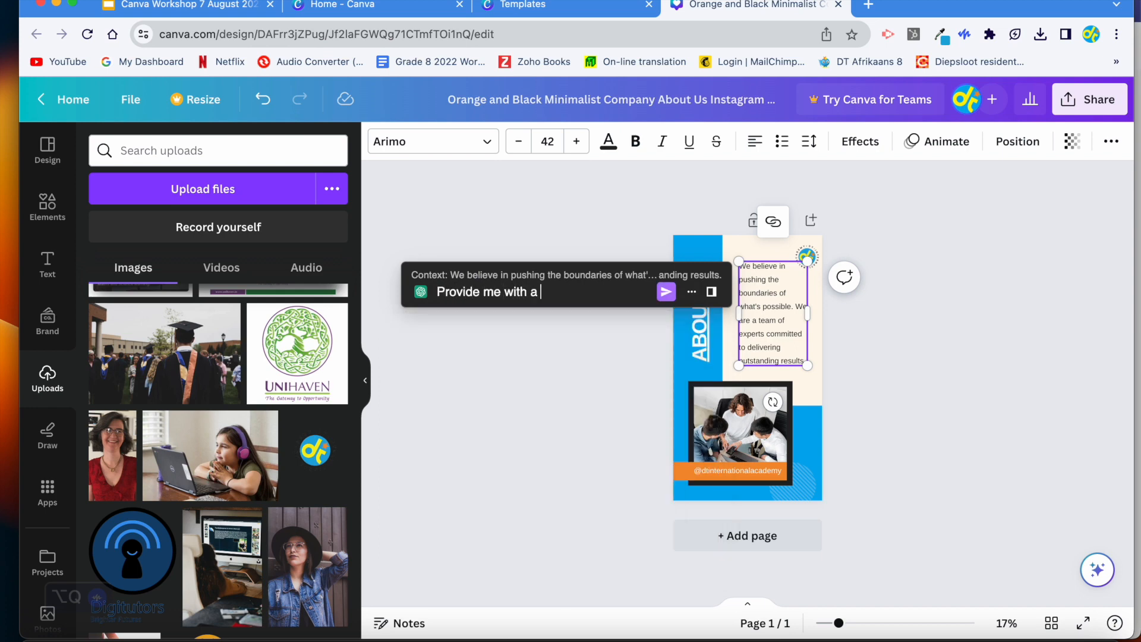
{"action": "type", "text": "d bio about DT"}
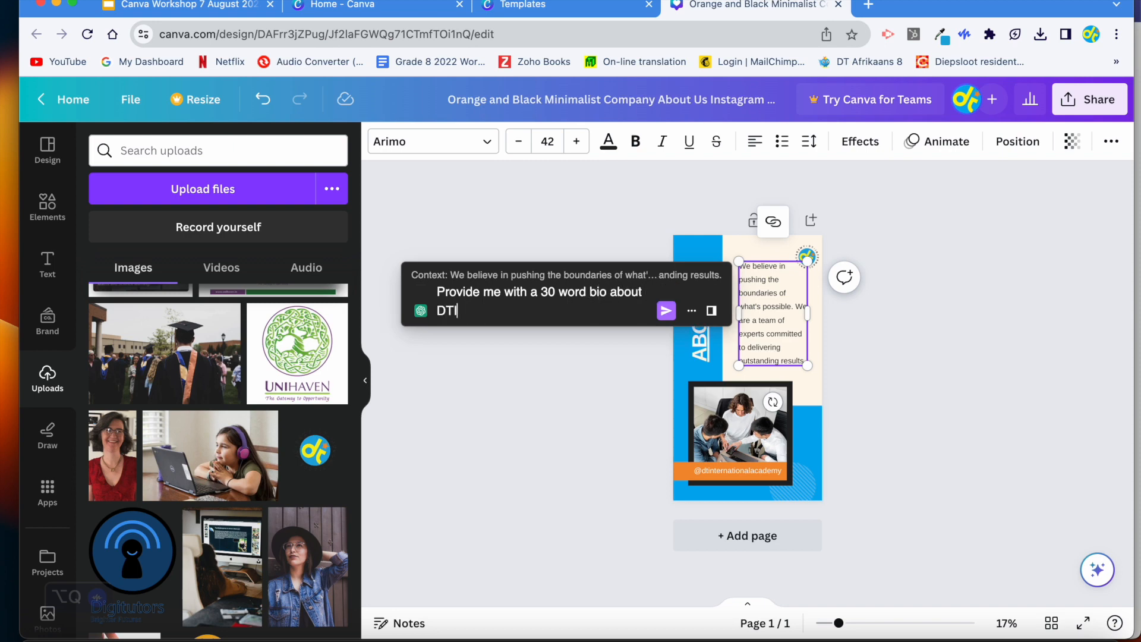
{"action": "type", "text": " International Academt"}
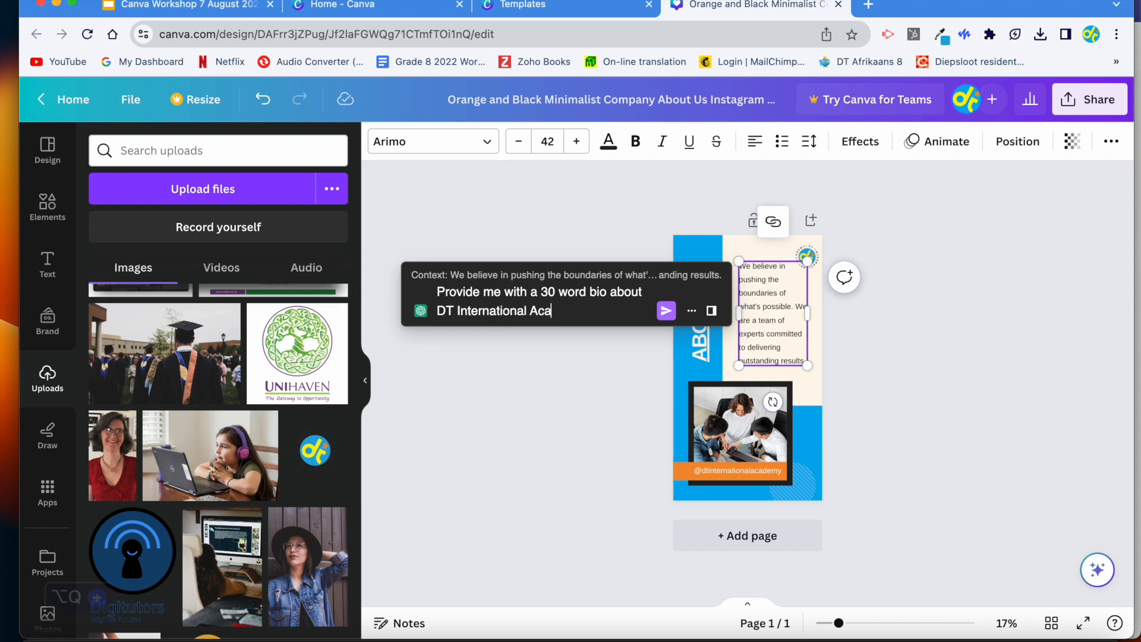
{"action": "key", "text": "BackSpace"}
{"action": "key", "text": "BackSpace"}
{"action": "type", "text": "y who provied"}
{"action": "key", "text": "BackSpace"}
{"action": "key", "text": "BackSpace"}
{"action": "type", "text": "d"}
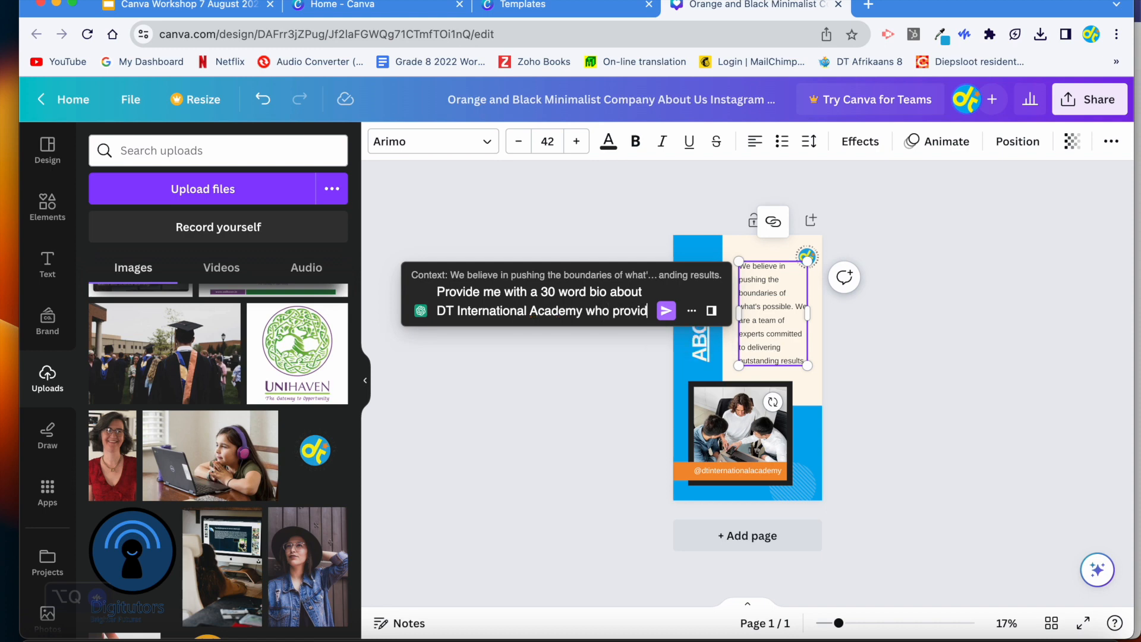
{"action": "type", "text": "es online education"}
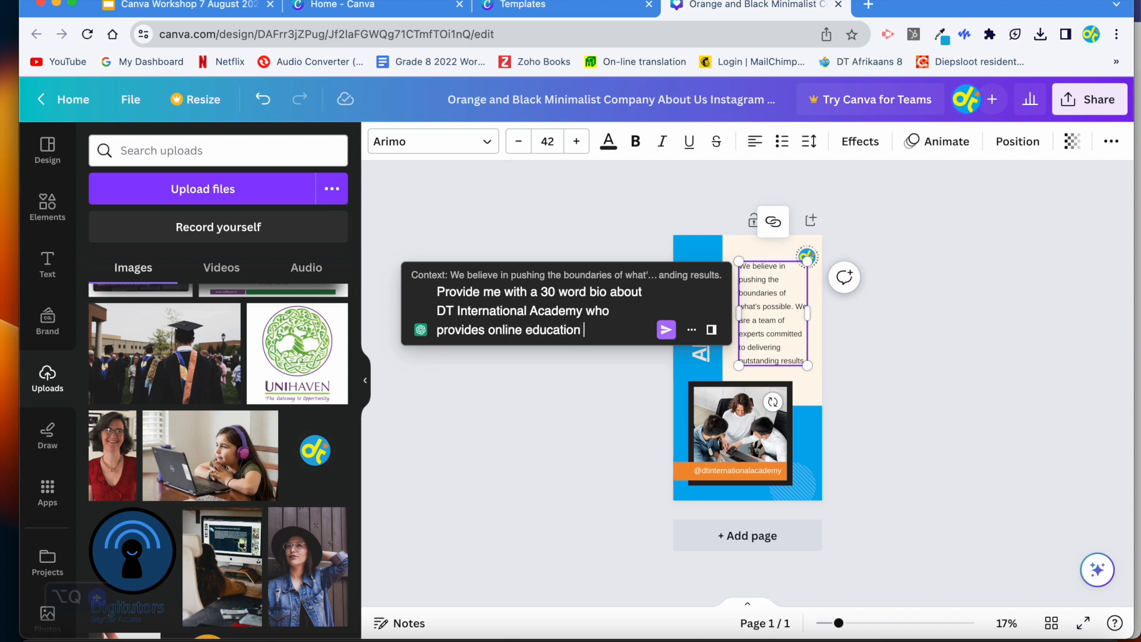
Step: Extend the AI prompt with "to students who would like to complete their IGCSE, AS and A Level exams"
{"action": "type", "text": " to "}
{"action": "type", "text": "students who "}
{"action": "type", "text": "would "}
{"action": "type", "text": "like to complete the"}
{"action": "type", "text": "ir "}
{"action": "type", "text": "IGC"}
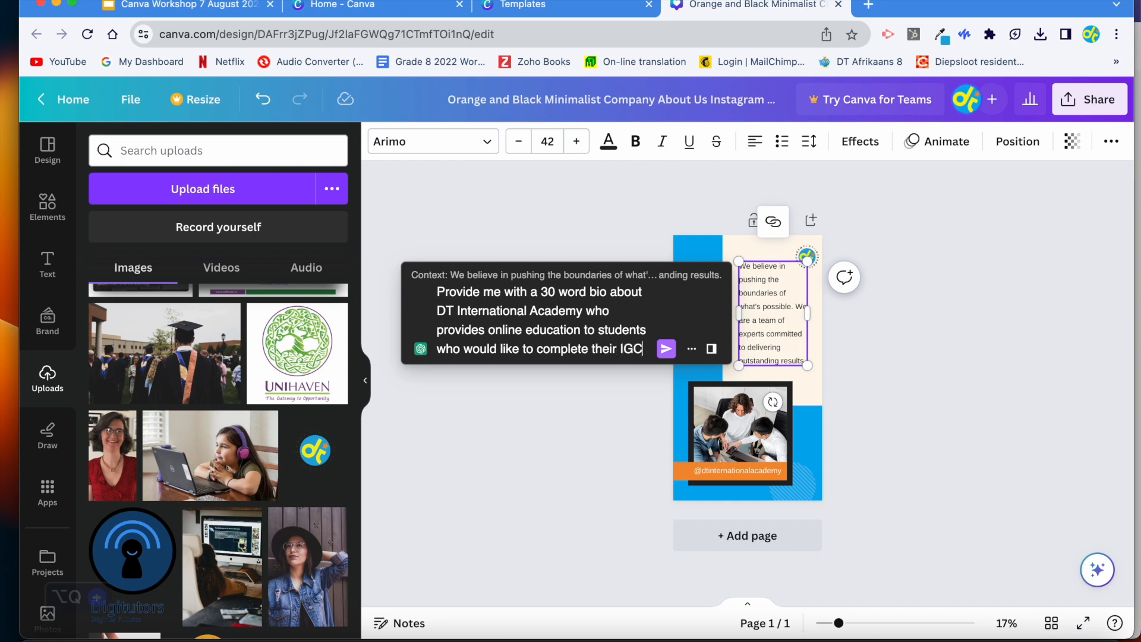
{"action": "type", "text": "SE, AS AND"}
{"action": "key", "text": "BackSpace"}
{"action": "key", "text": "BackSpace"}
{"action": "key", "text": "BackSpace"}
{"action": "key", "text": "BackSpace"}
{"action": "type", "text": "a"}
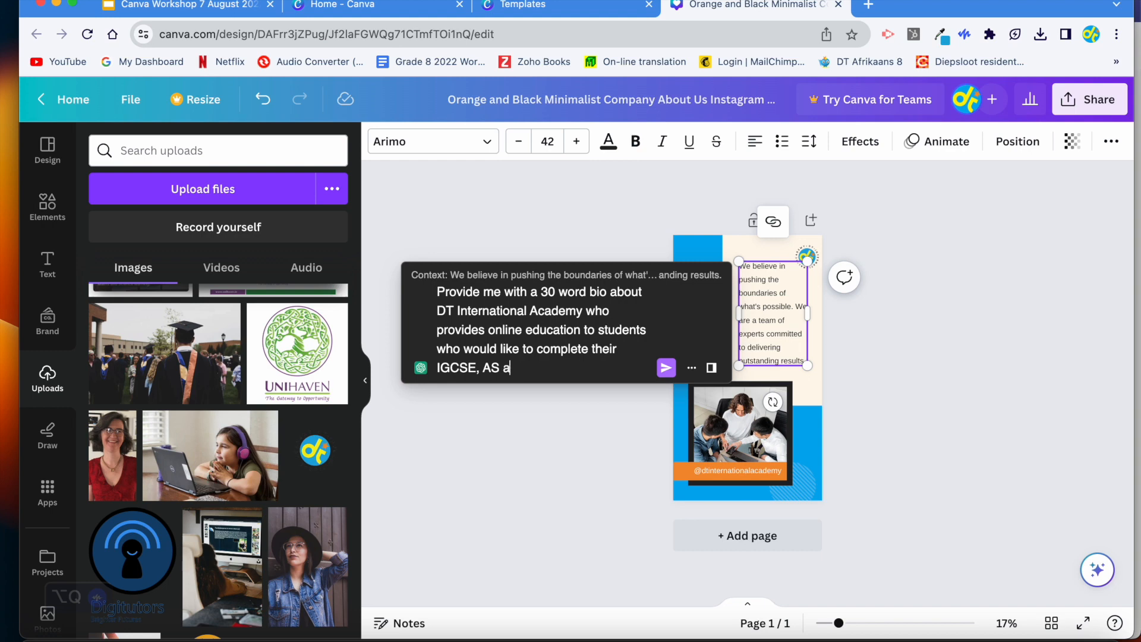
{"action": "type", "text": "nd A Level exams"}
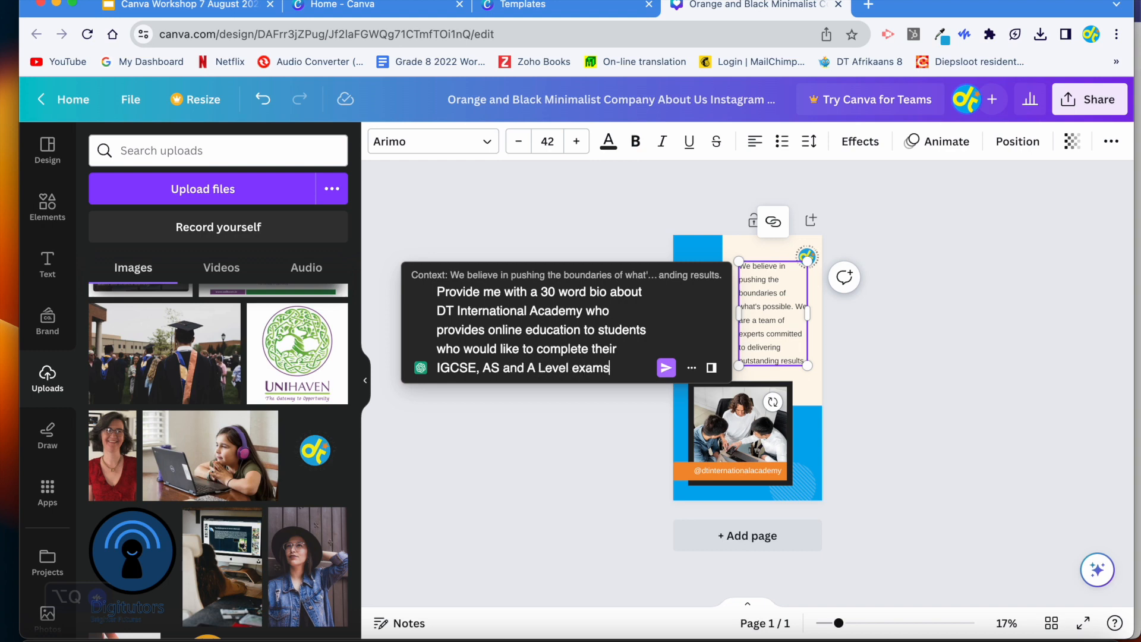
Step: Complete the AI prompt with "or their NSC and/or IEB Matric" and generate the bio
{"action": "type", "text": " or "}
{"action": "type", "text": "their "}
{"action": "type", "text": "N"}
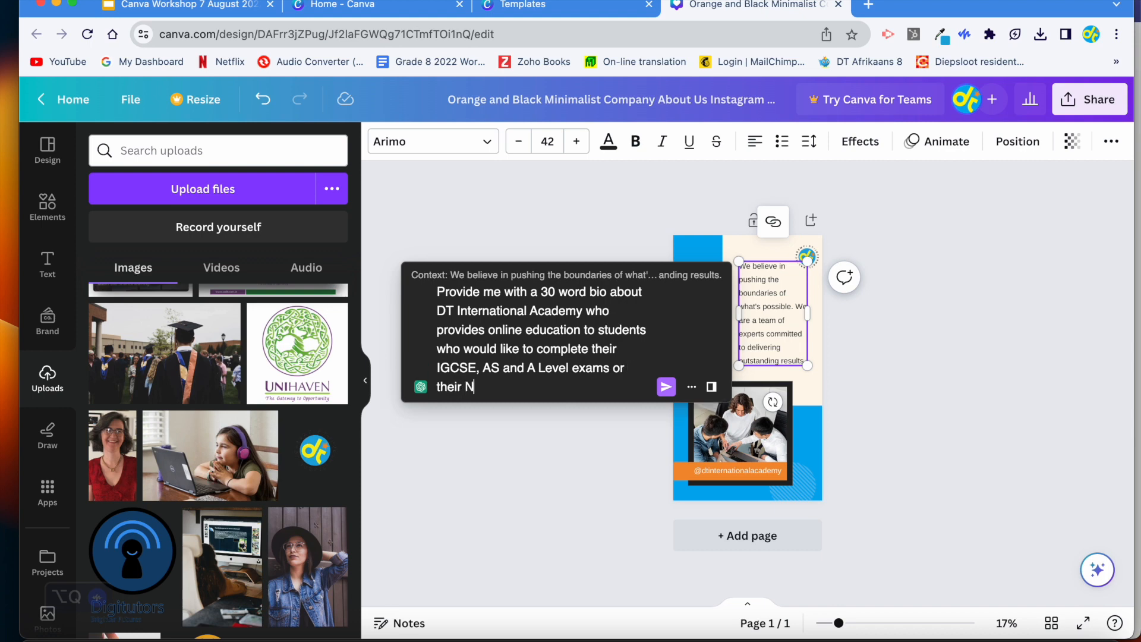
{"action": "type", "text": "SC and/or IEB Matric"}
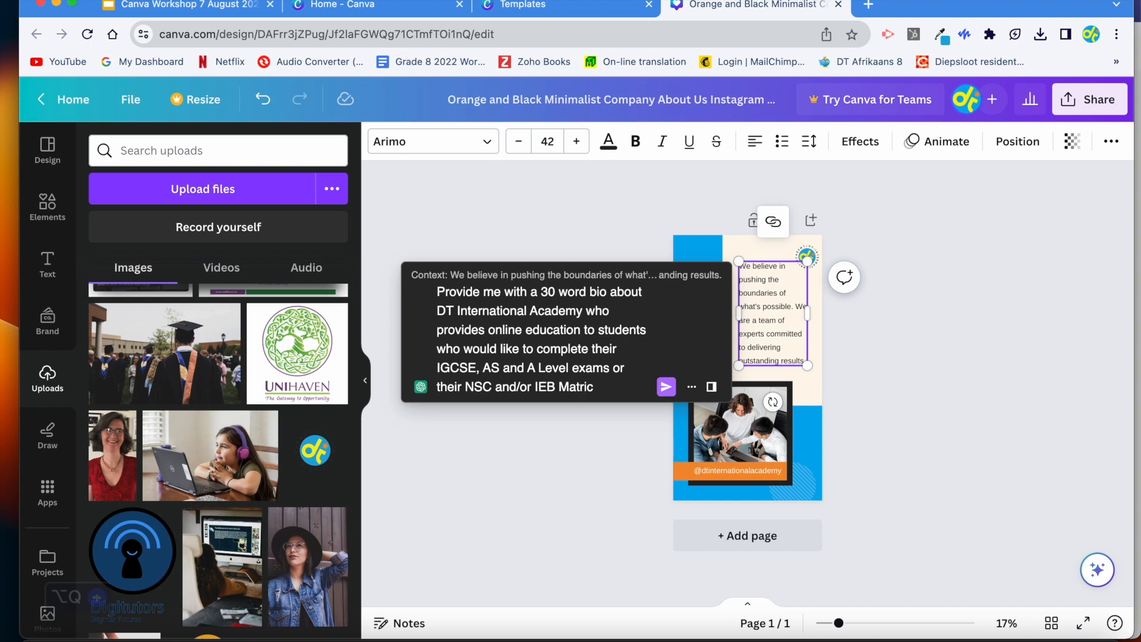
{"action": "key", "text": "super+a"}
{"action": "key", "text": "BackSpace"}
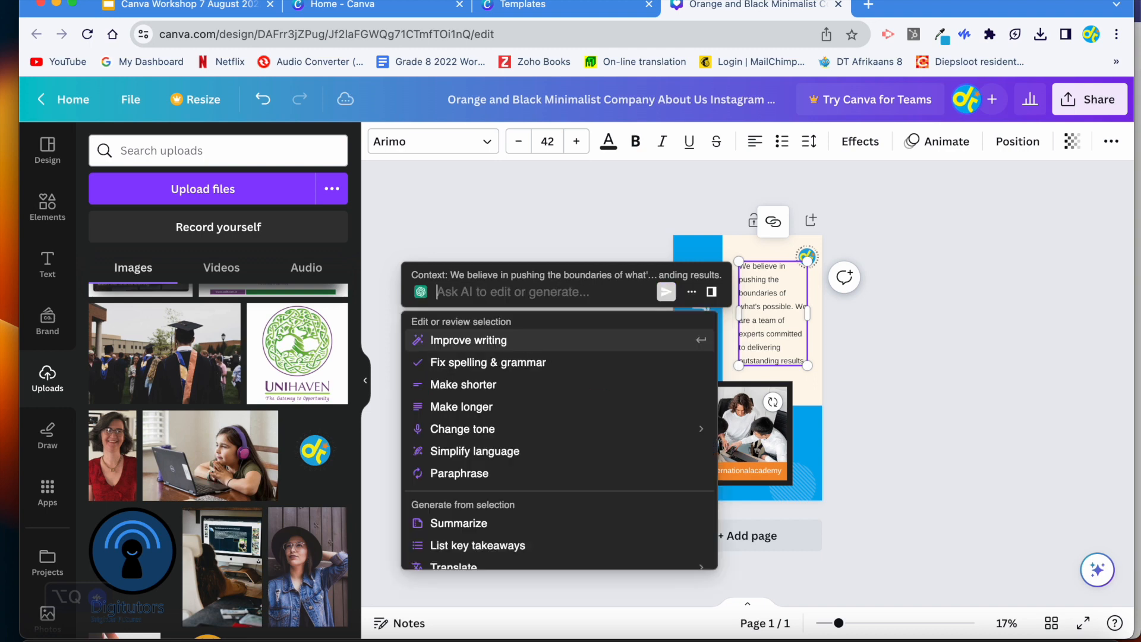
{"action": "key", "text": "Return"}
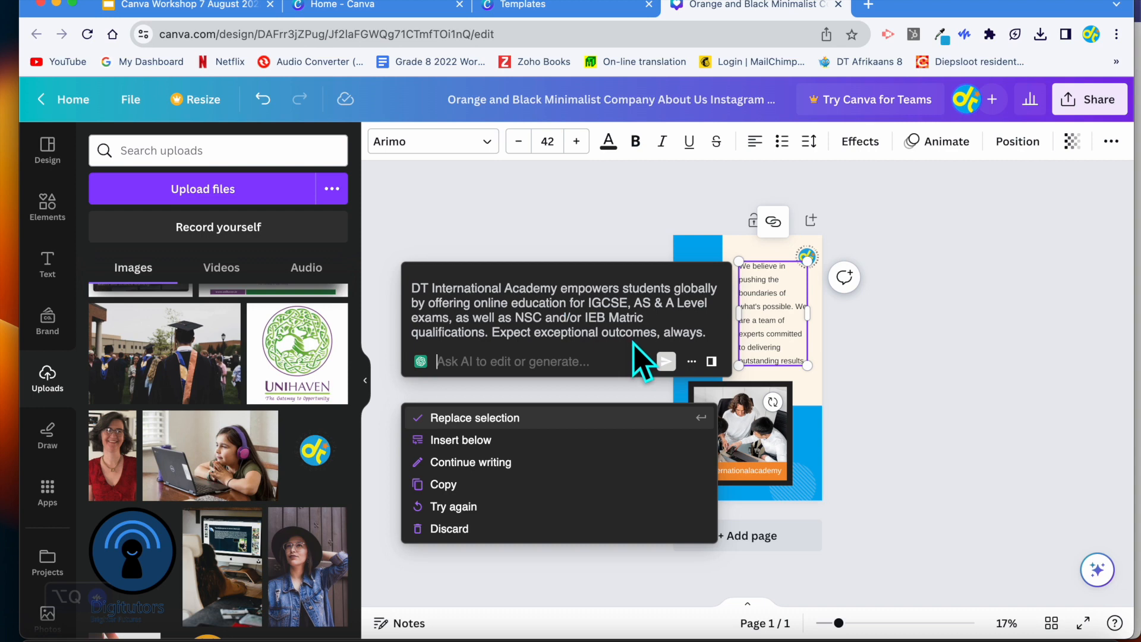
Step: Copy the AI-generated bio and replace the "We believe" paragraph with it
{"action": "left_click", "coordinate": [452, 489]}
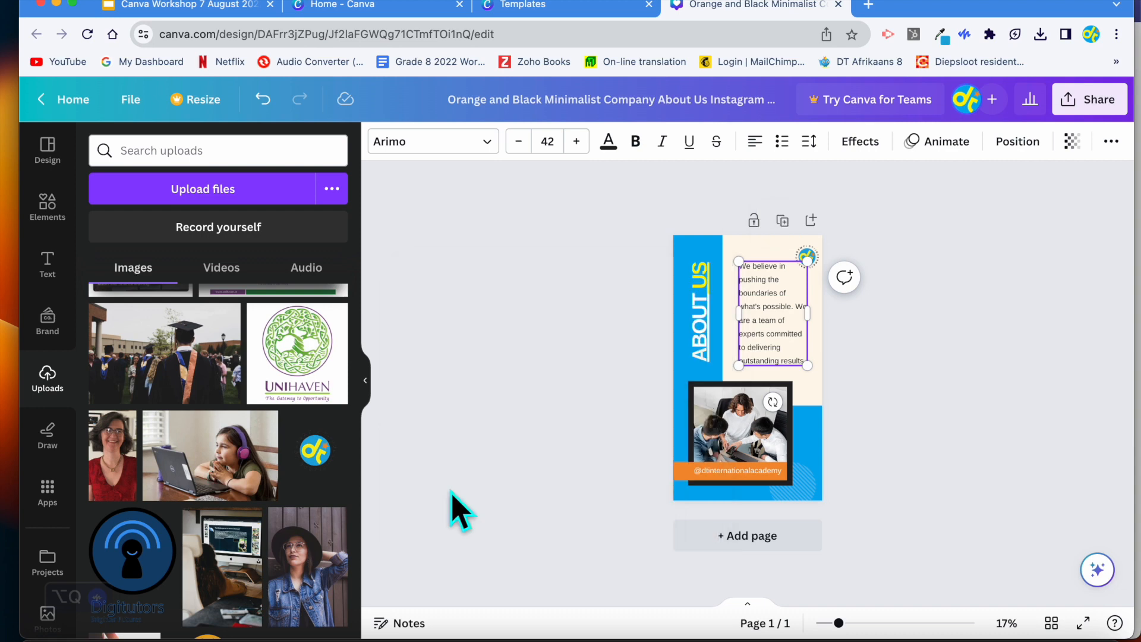
{"action": "left_click", "coordinate": [774, 290]}
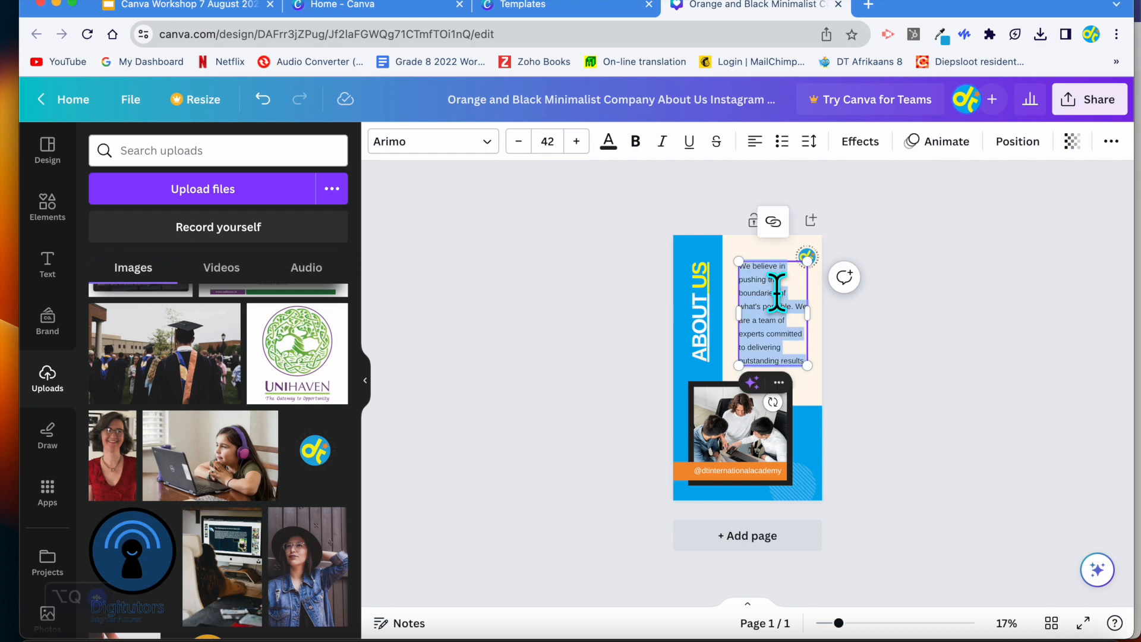
{"action": "key", "text": "super+v"}
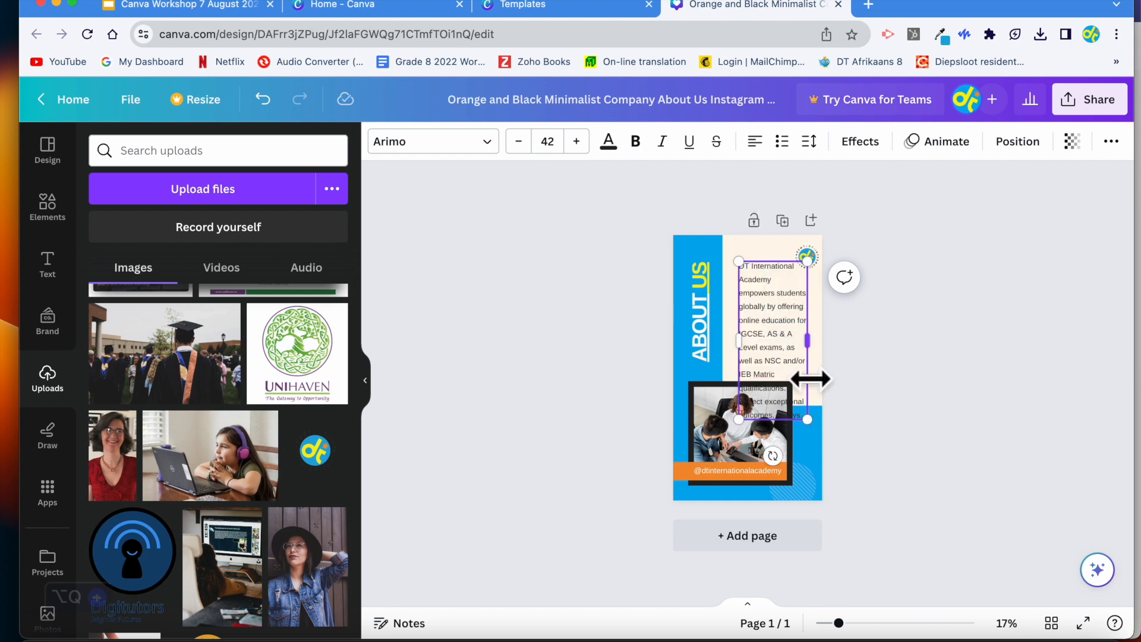
Step: Widen the bio text box on both sides and scale its text down to size 36,2 so it clears the photo
{"action": "mouse_move", "coordinate": [809, 349]}
{"action": "left_mouse_down"}
{"action": "mouse_move", "coordinate": [818, 359]}
{"action": "mouse_move", "coordinate": [815, 344]}
{"action": "left_mouse_up"}
{"action": "mouse_move", "coordinate": [739, 332]}
{"action": "left_mouse_down"}
{"action": "mouse_move", "coordinate": [729, 346]}
{"action": "mouse_move", "coordinate": [725, 334]}
{"action": "left_mouse_up"}
{"action": "scroll", "coordinate": [725, 334], "scroll_direction": "up", "scroll_amount": 5}
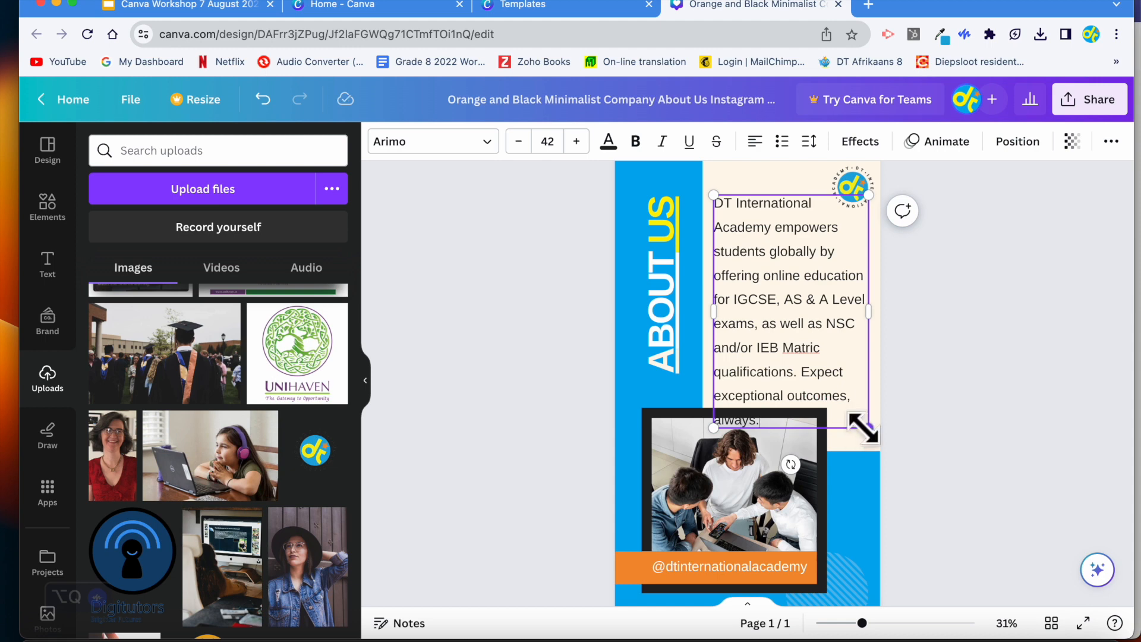
{"action": "left_click_drag", "start_coordinate": [863, 427], "coordinate": [835, 398]}
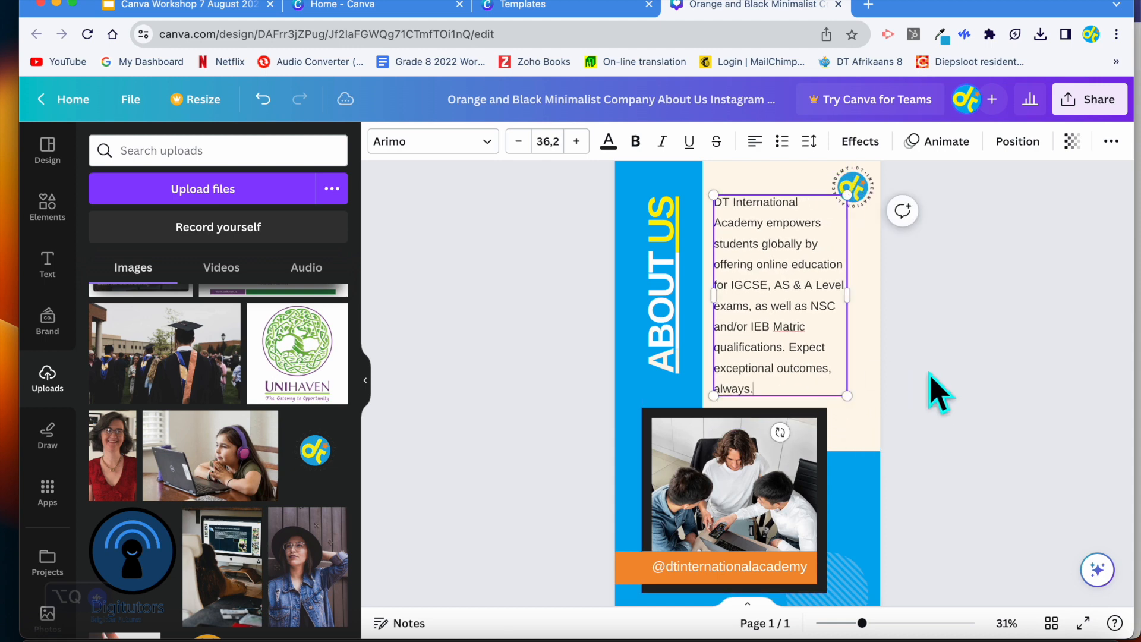
Step: Try centred and justified alignment on the bio paragraph and return it to left alignment
{"action": "left_click", "coordinate": [782, 357]}
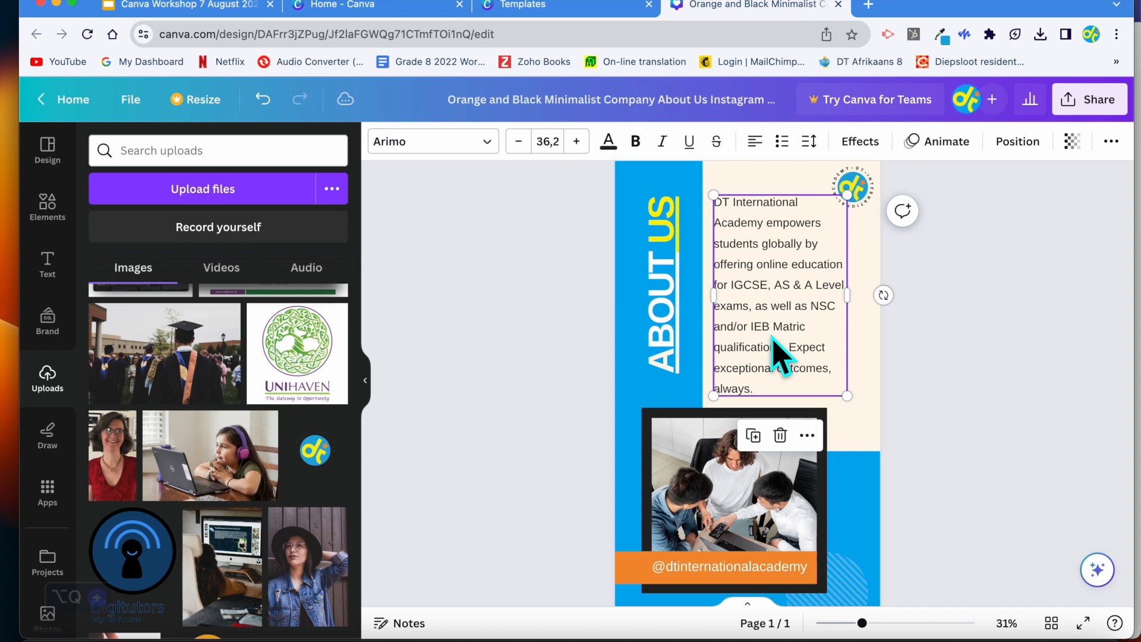
{"action": "left_click", "coordinate": [753, 143]}
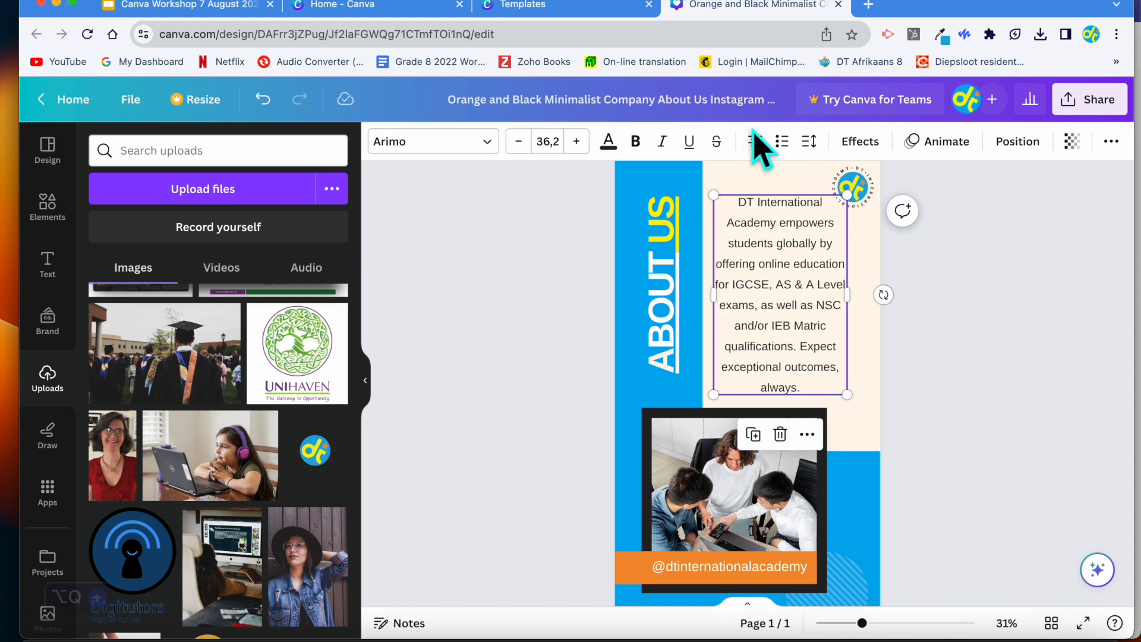
{"action": "left_click", "coordinate": [755, 141]}
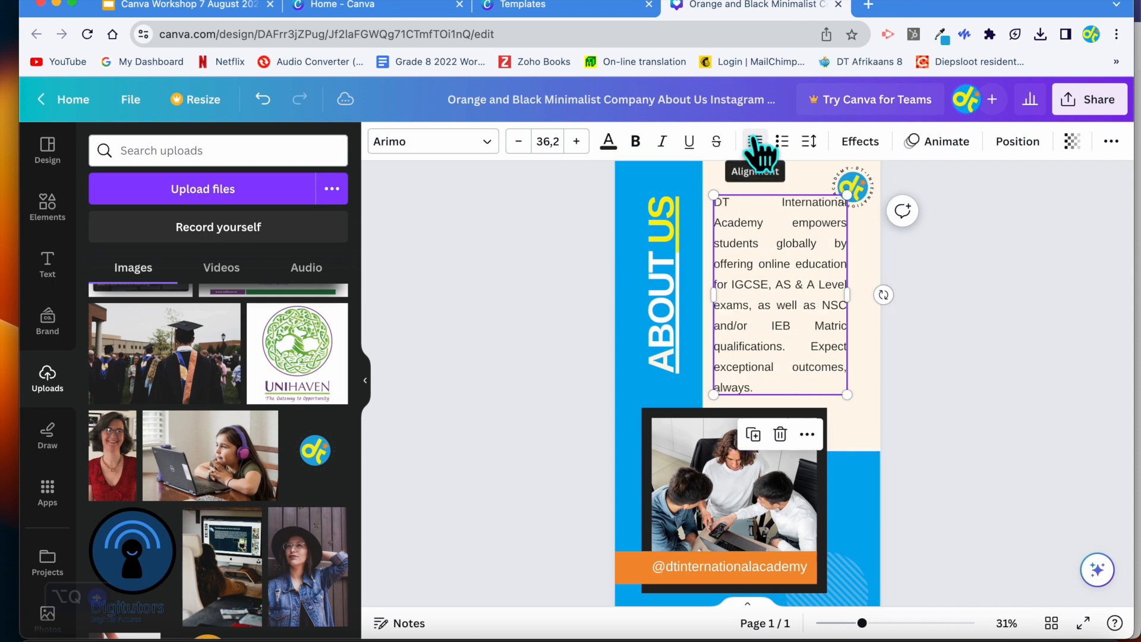
{"action": "left_click", "coordinate": [754, 142]}
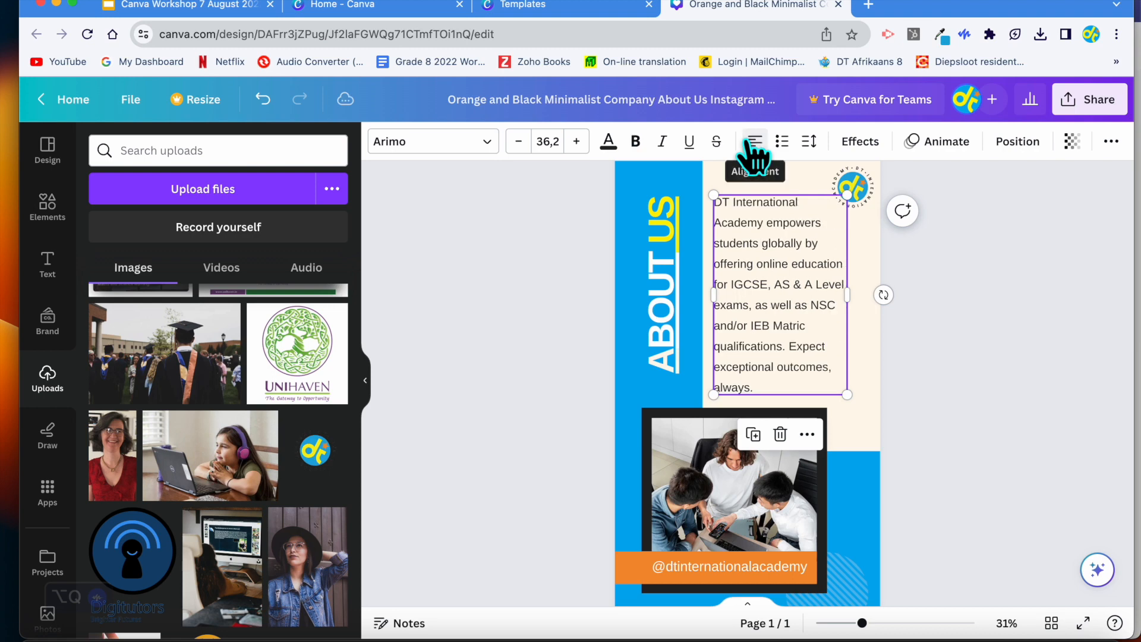
{"action": "left_click", "coordinate": [754, 142]}
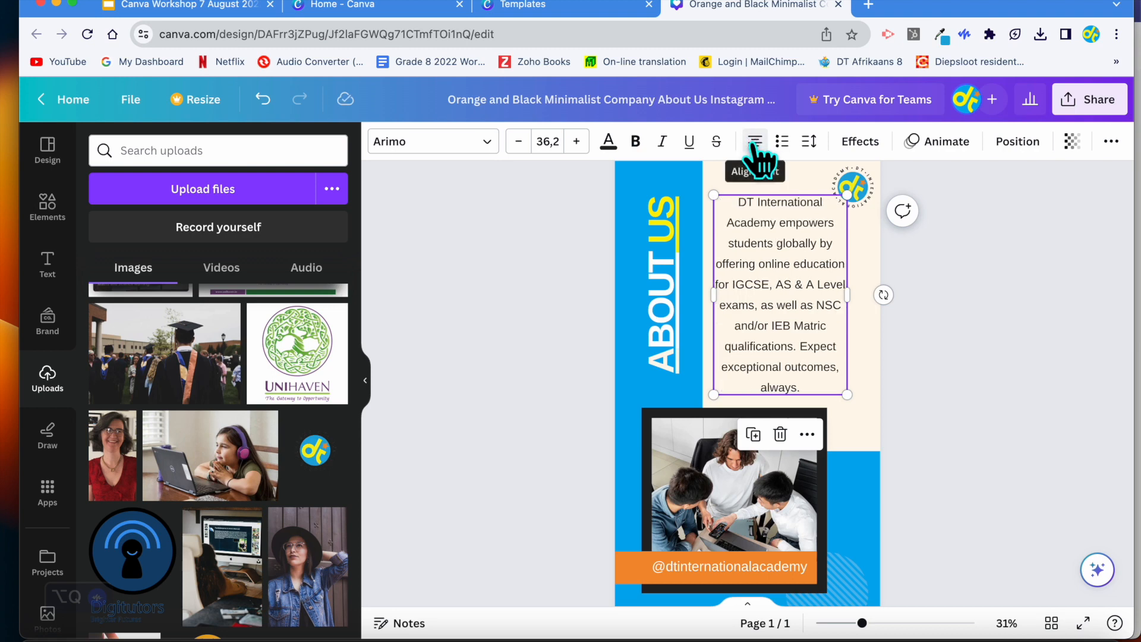
{"action": "left_click", "coordinate": [754, 143]}
{"action": "left_click", "coordinate": [753, 143]}
{"action": "left_click", "coordinate": [754, 143]}
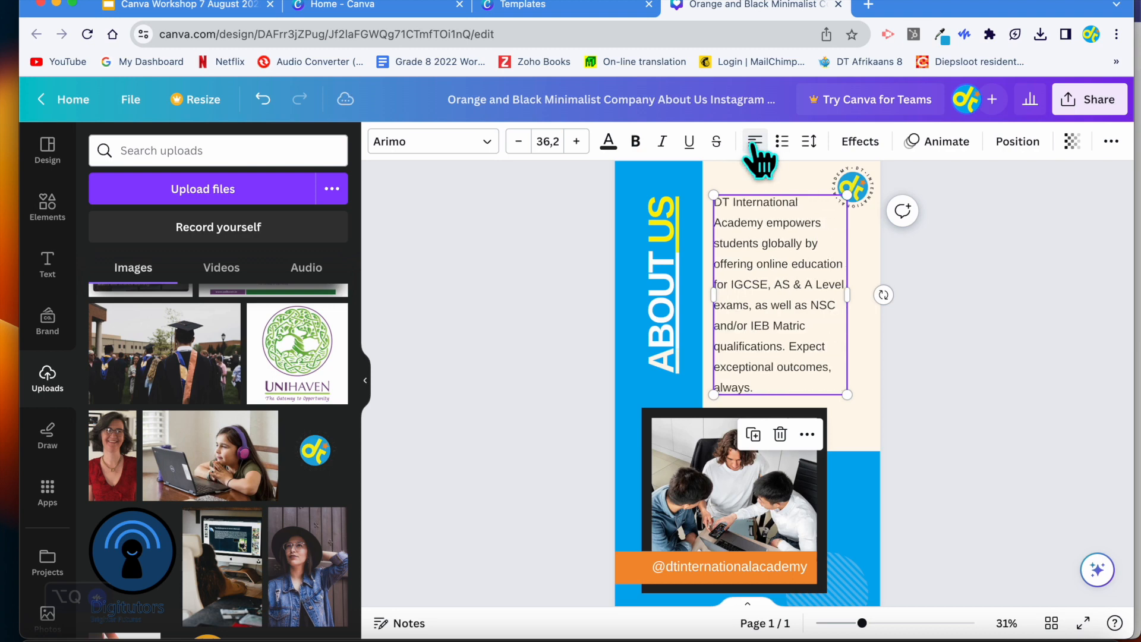
{"action": "left_click", "coordinate": [922, 326]}
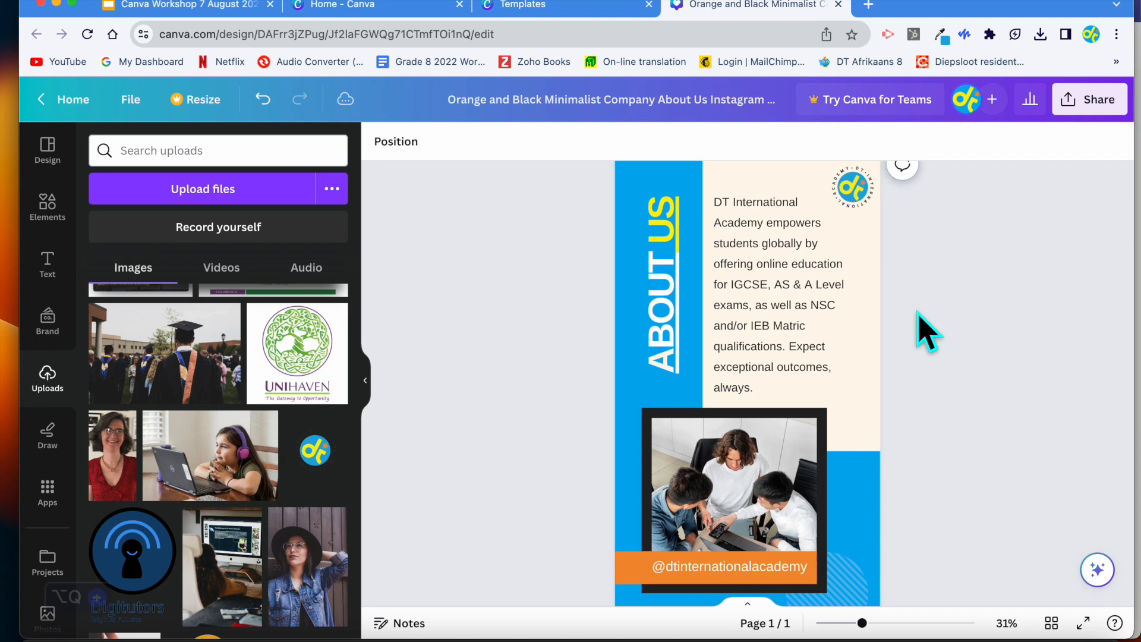
Step: Make the words "DT International Academy" at the start of the bio bold
{"action": "left_click", "coordinate": [761, 315]}
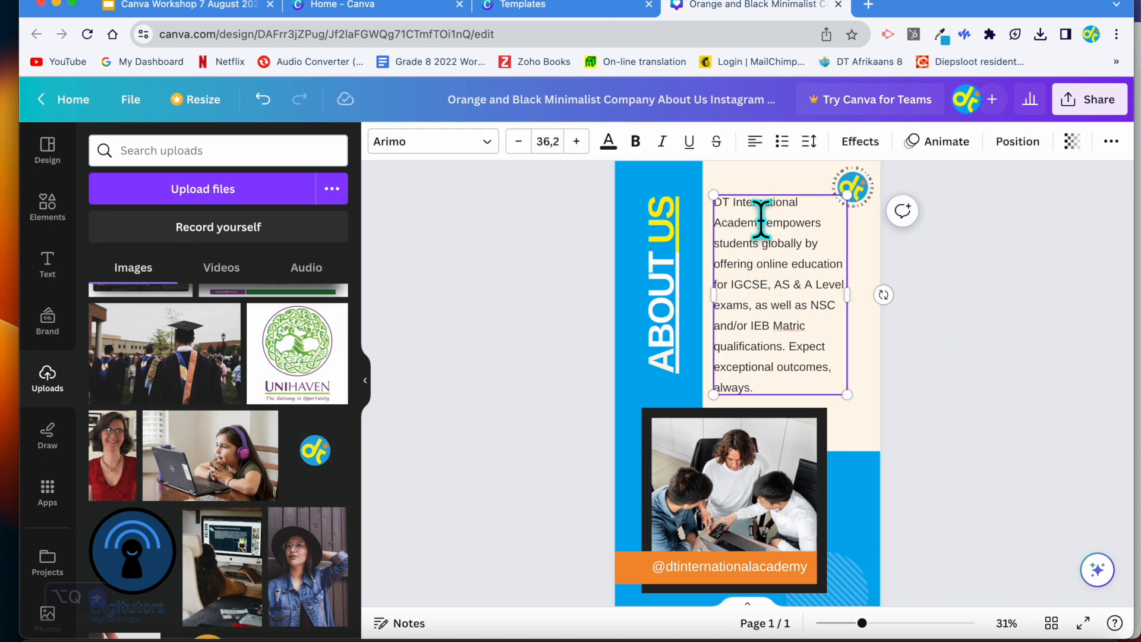
{"action": "left_click_drag", "start_coordinate": [762, 221], "coordinate": [700, 198]}
{"action": "key", "text": "ctrl+b"}
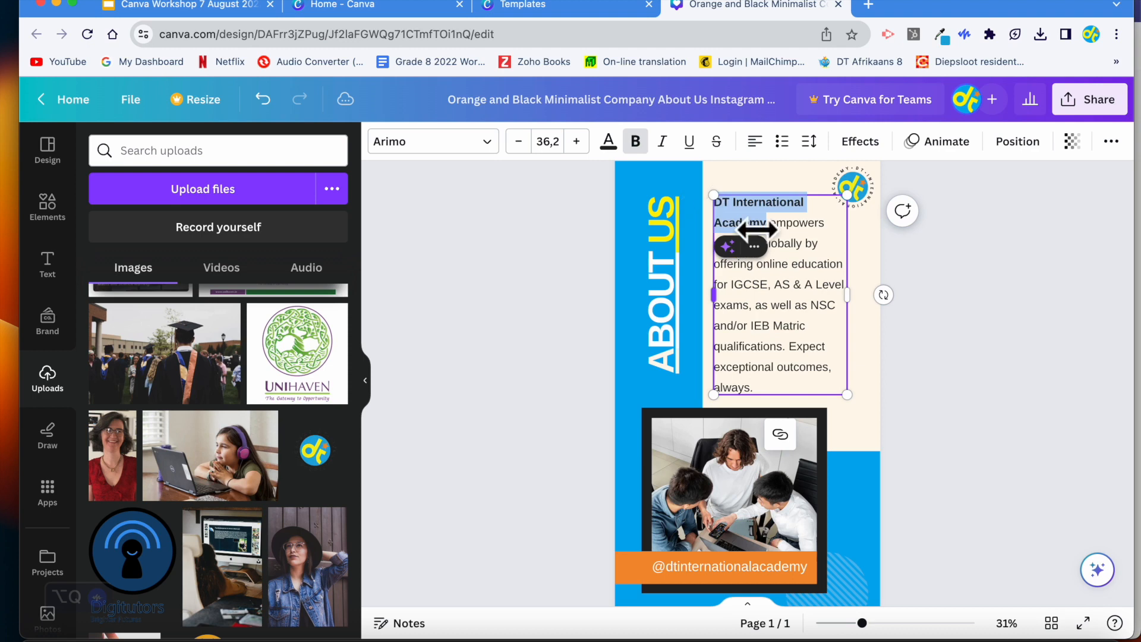
{"action": "left_click", "coordinate": [943, 323]}
{"action": "scroll", "coordinate": [943, 323], "scroll_direction": "down", "scroll_amount": 3}
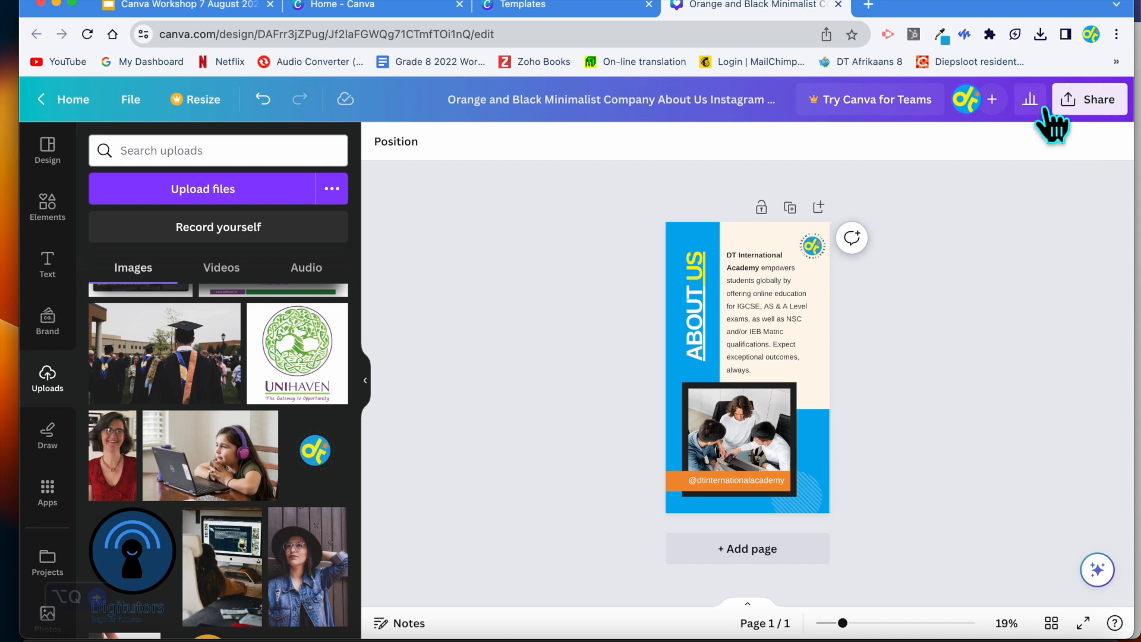
Step: Download the design as a PNG at 1 080 × 1 920 px and dismiss the Magic Resize offer
{"action": "left_click", "coordinate": [1091, 111]}
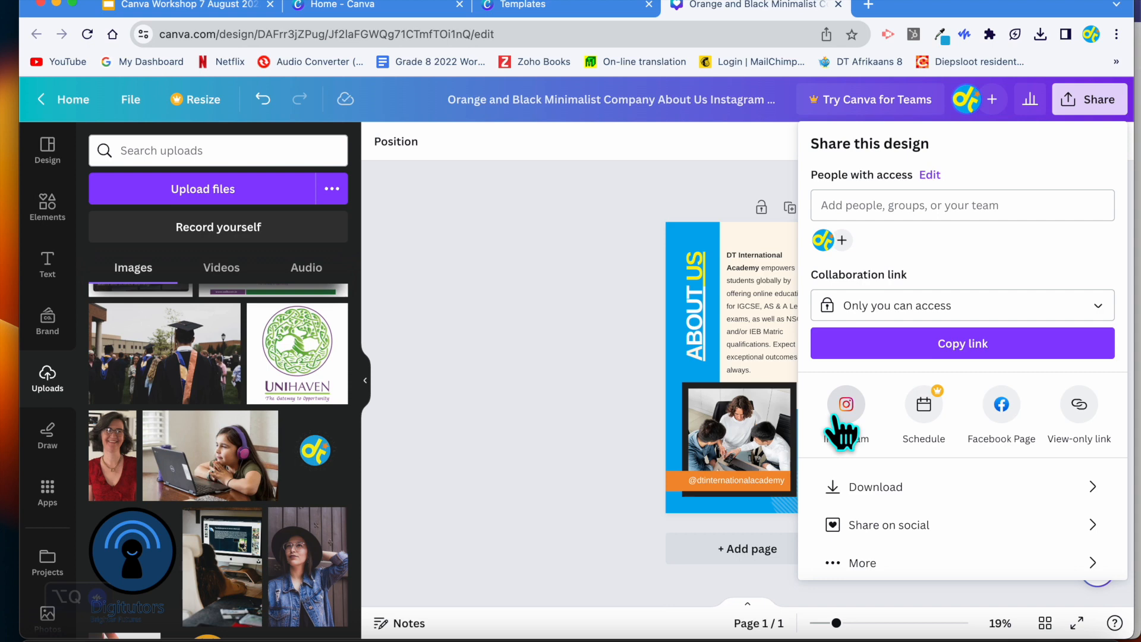
{"action": "left_click", "coordinate": [867, 485]}
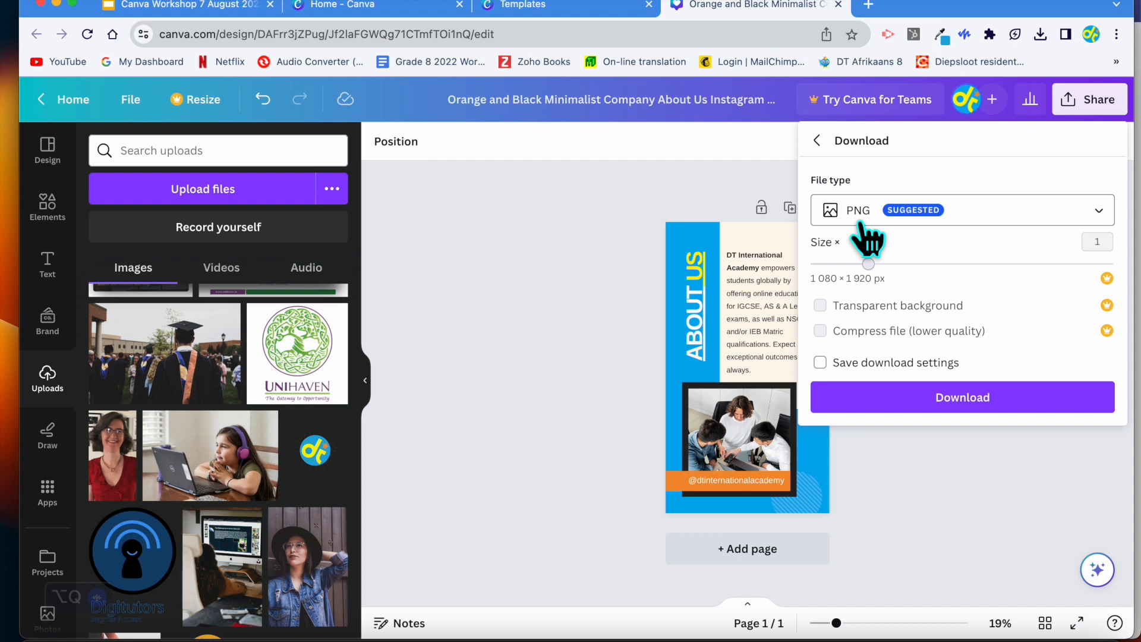
{"action": "left_click", "coordinate": [861, 224]}
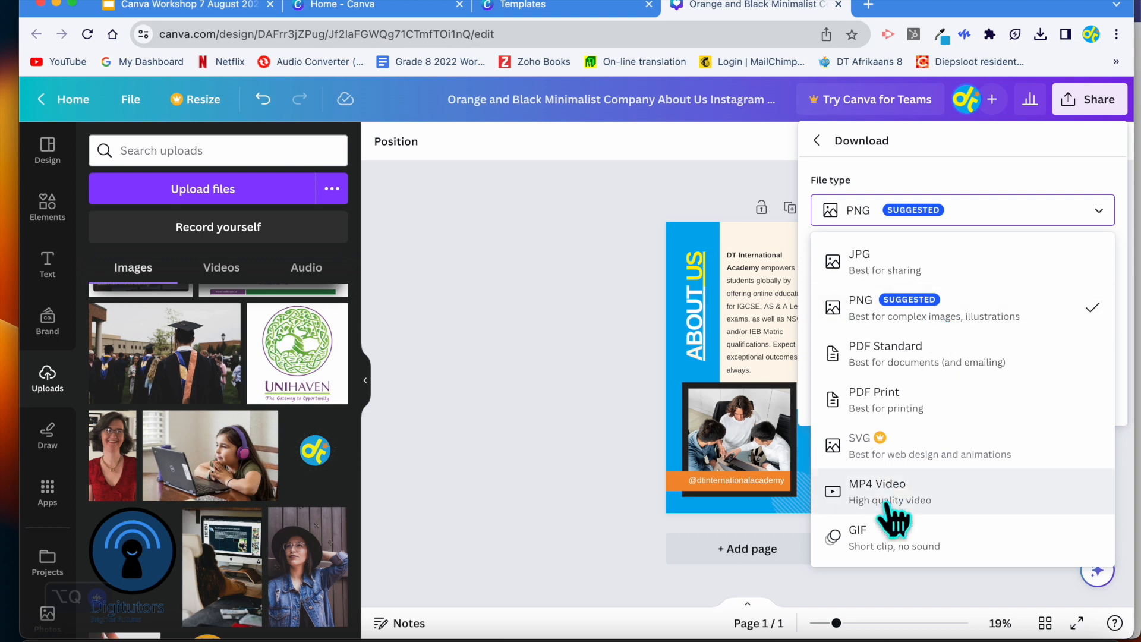
{"action": "left_click", "coordinate": [898, 323]}
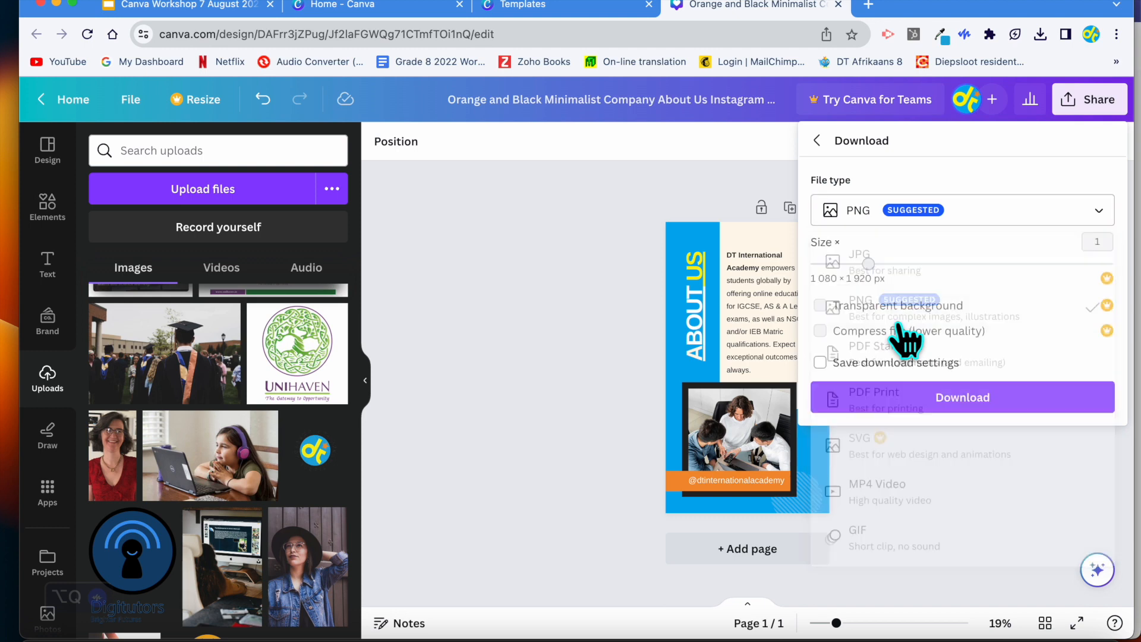
{"action": "left_click", "coordinate": [946, 408]}
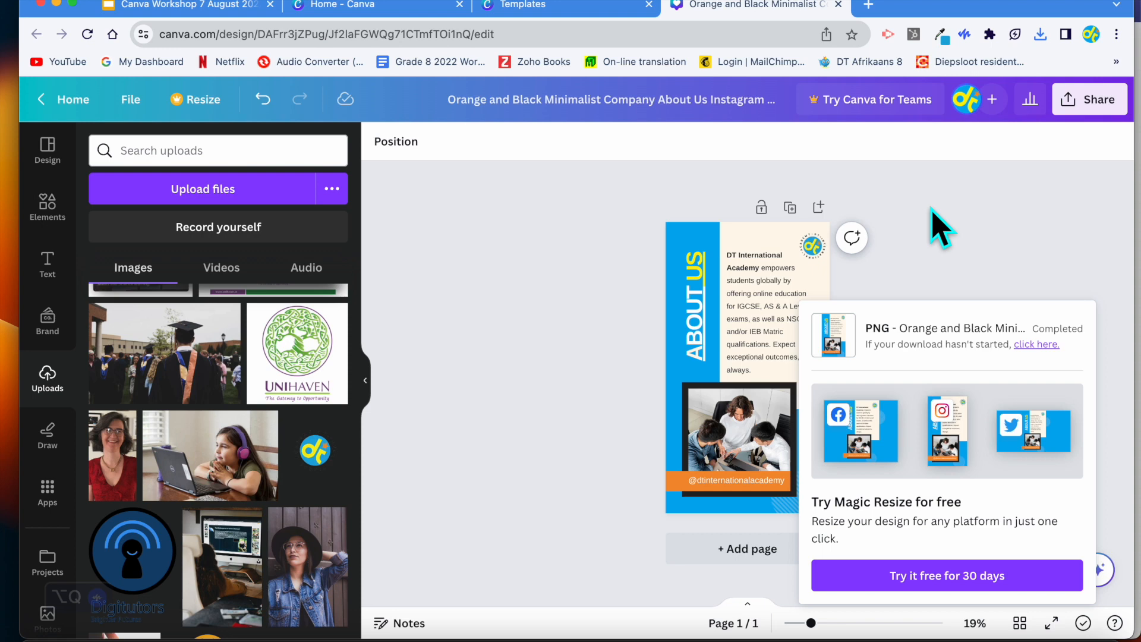
{"action": "left_click", "coordinate": [940, 228]}
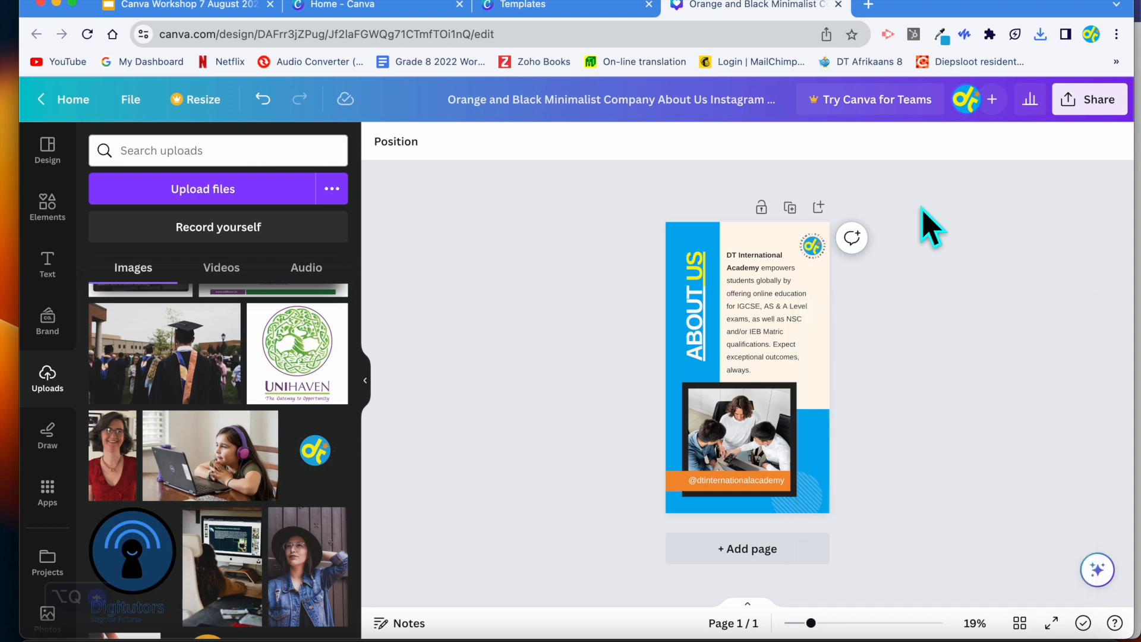
Step: Apply the Rise text animation to the vertical "ABOUT US" heading
{"action": "left_click", "coordinate": [746, 323]}
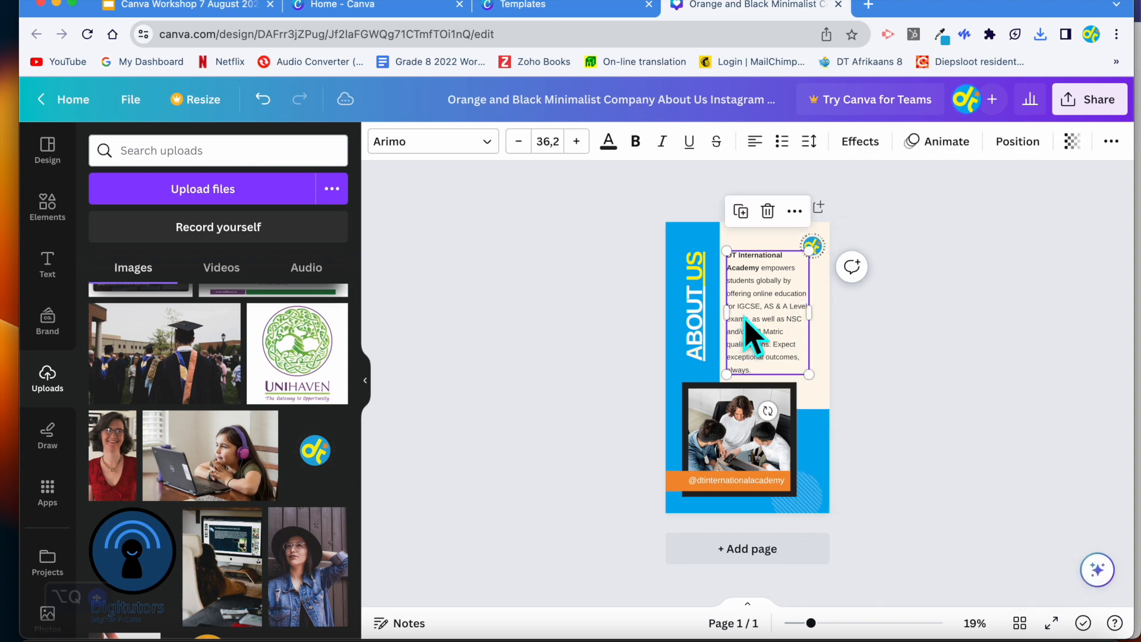
{"action": "left_click", "coordinate": [643, 323]}
{"action": "left_click", "coordinate": [753, 305]}
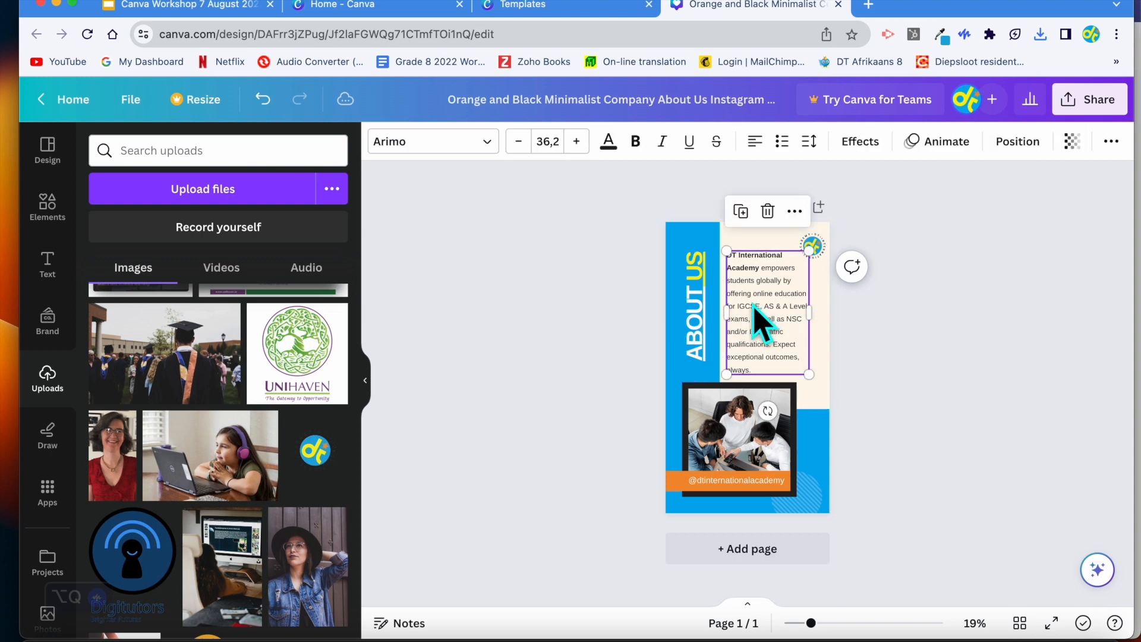
{"action": "left_click", "coordinate": [699, 321]}
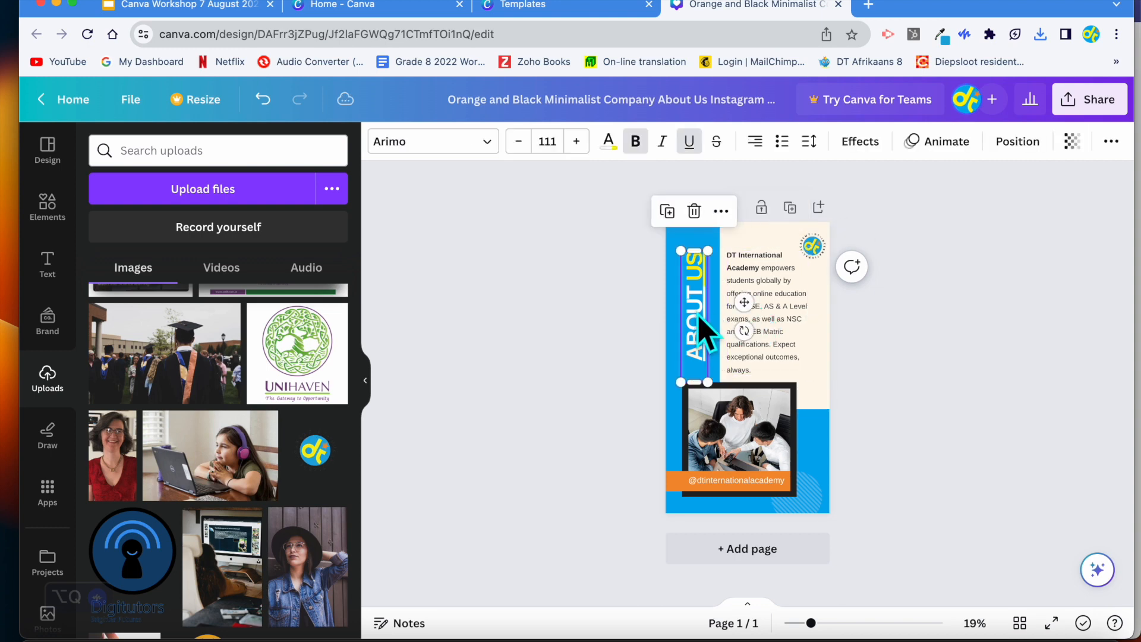
{"action": "left_click", "coordinate": [934, 144]}
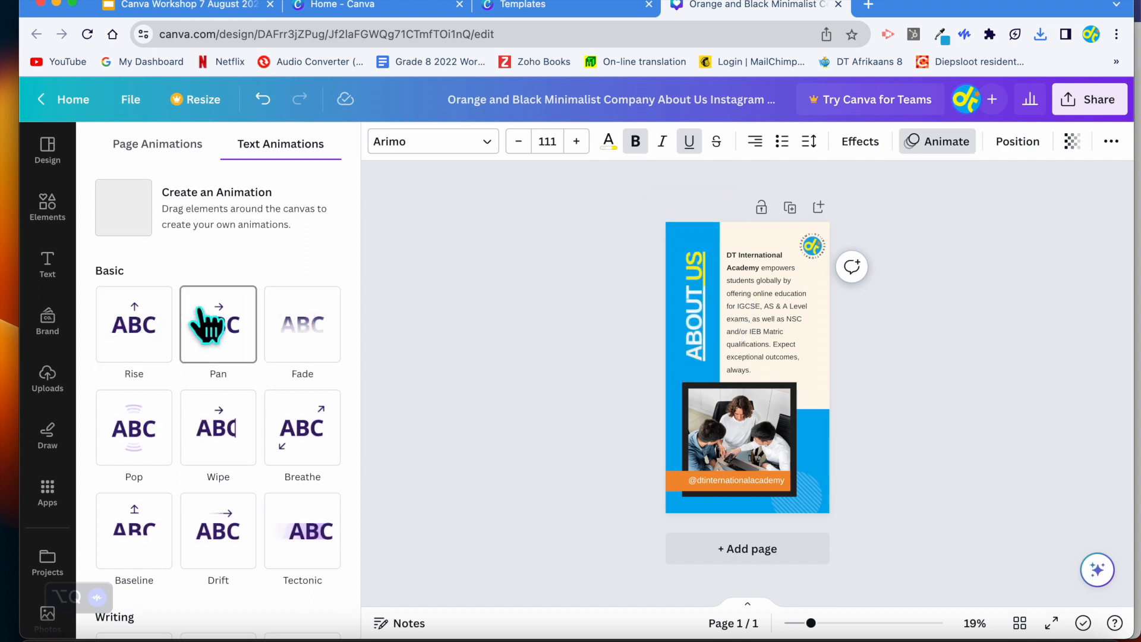
{"action": "left_click", "coordinate": [151, 350]}
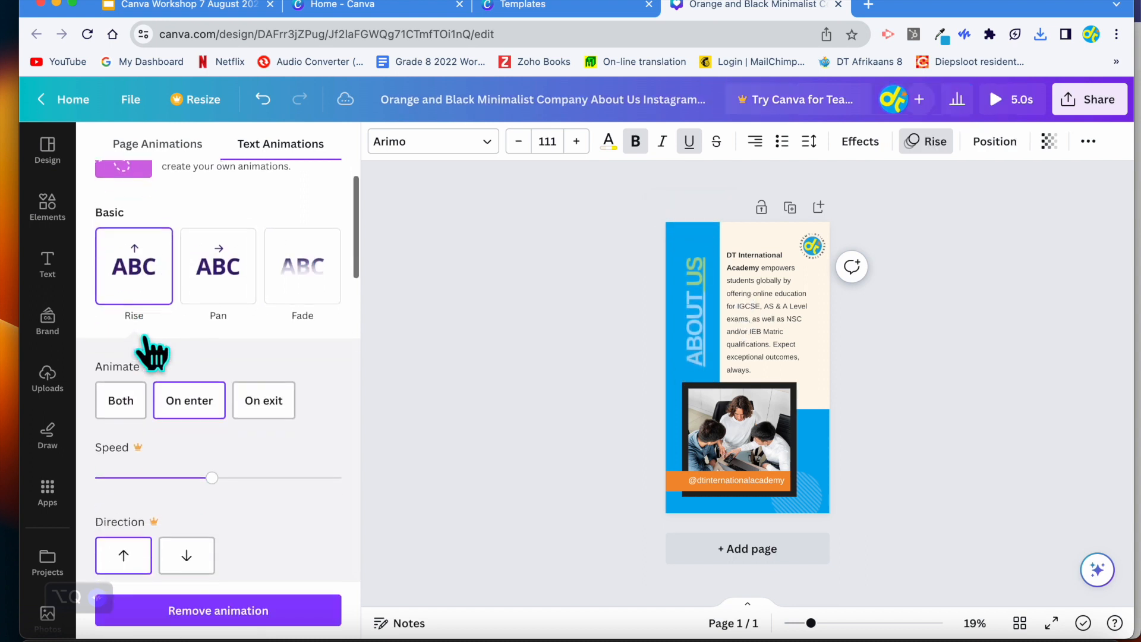
Step: Animate the framed photo with Pan and the bio paragraph with the Typewriter text animation
{"action": "left_click", "coordinate": [720, 459]}
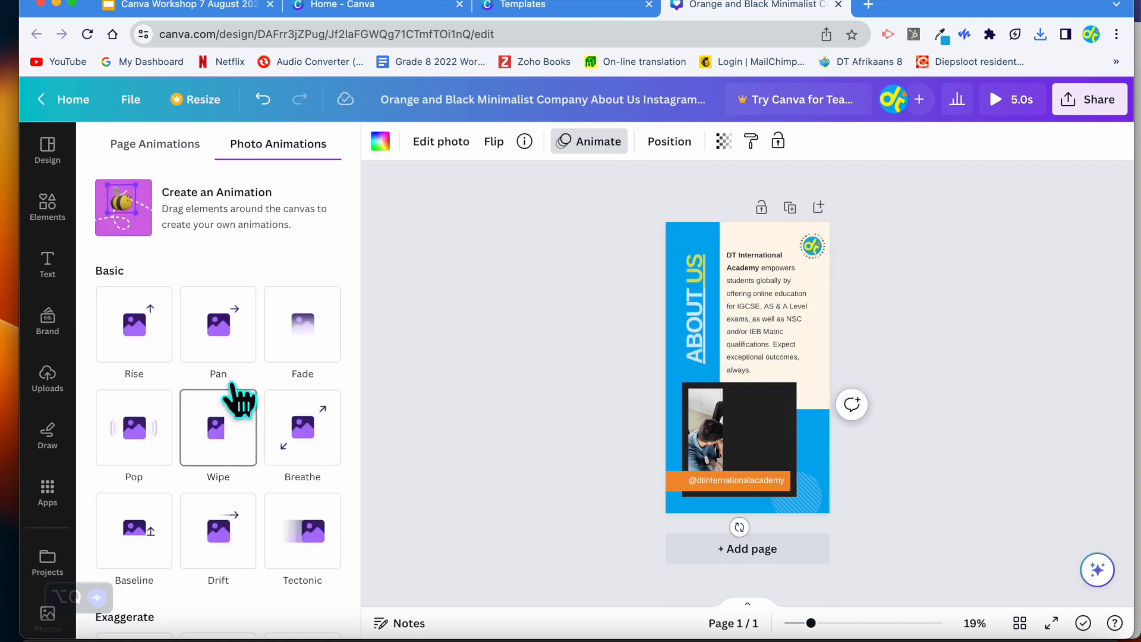
{"action": "left_click", "coordinate": [224, 351]}
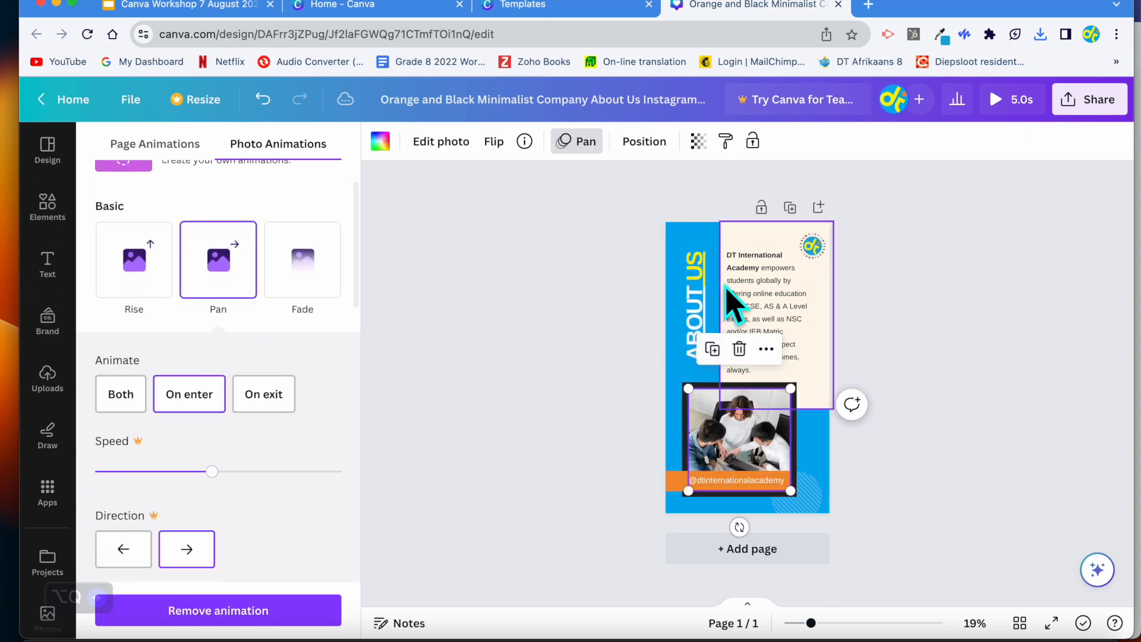
{"action": "left_click", "coordinate": [780, 324]}
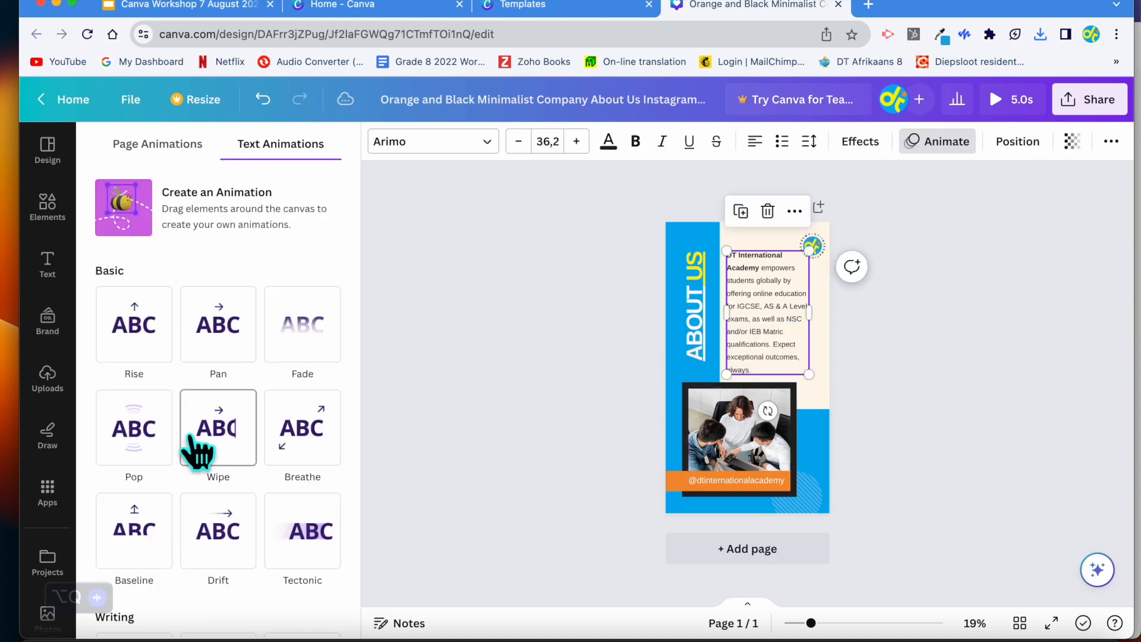
{"action": "scroll", "coordinate": [196, 454], "scroll_direction": "down", "scroll_amount": 3}
{"action": "left_click", "coordinate": [143, 475]}
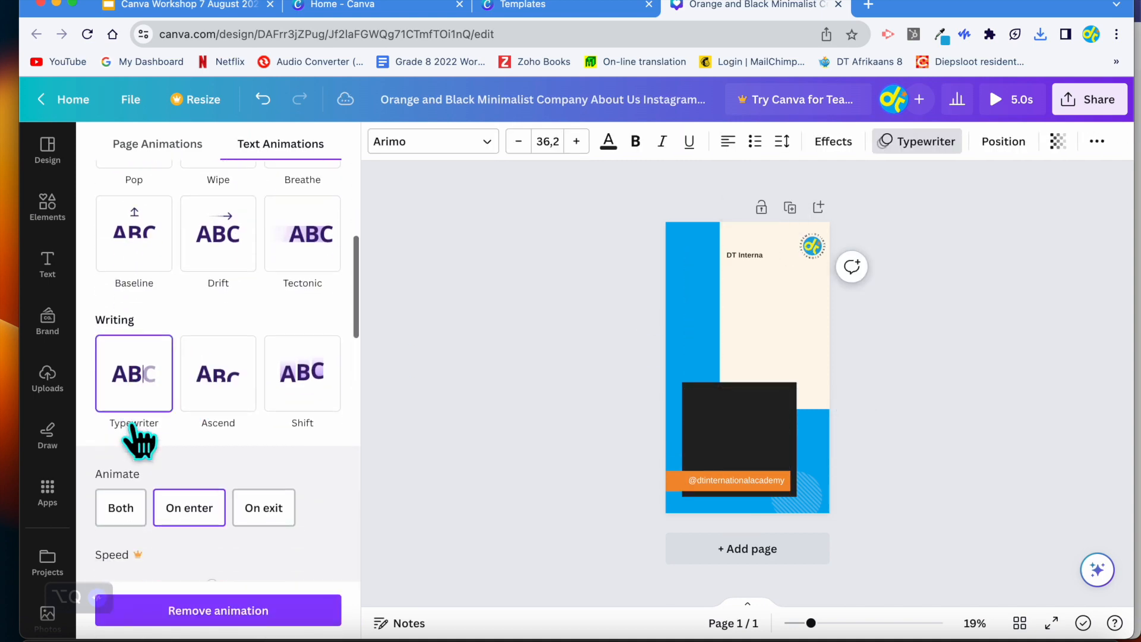
Step: Apply the Wipe element animation to the orange banner holding the Instagram handle
{"action": "left_click", "coordinate": [683, 483]}
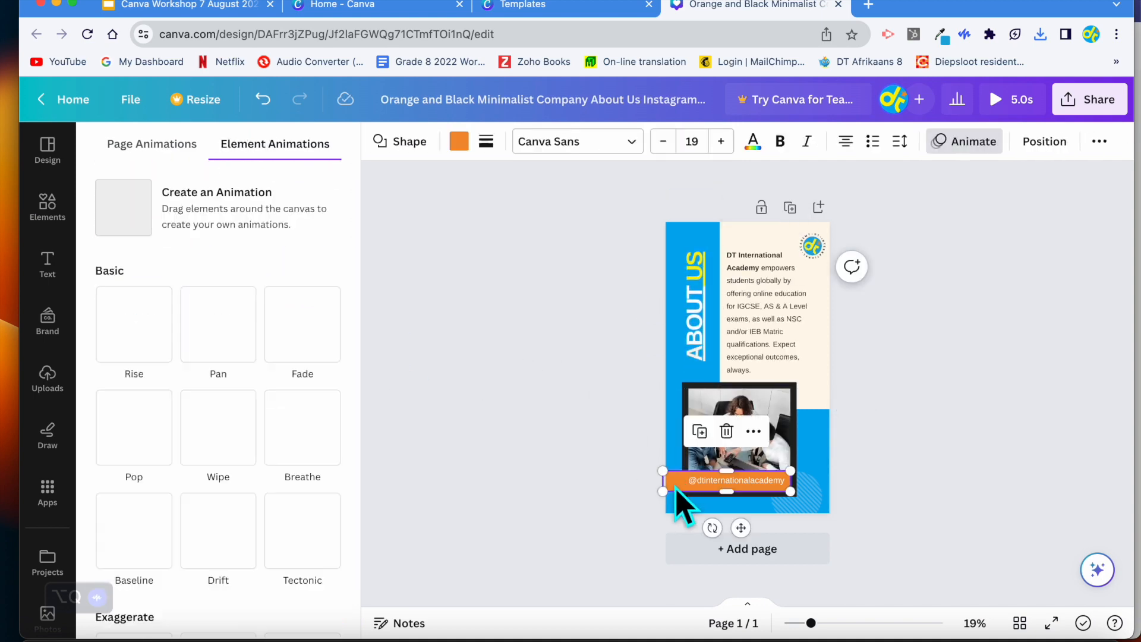
{"action": "left_click", "coordinate": [224, 421]}
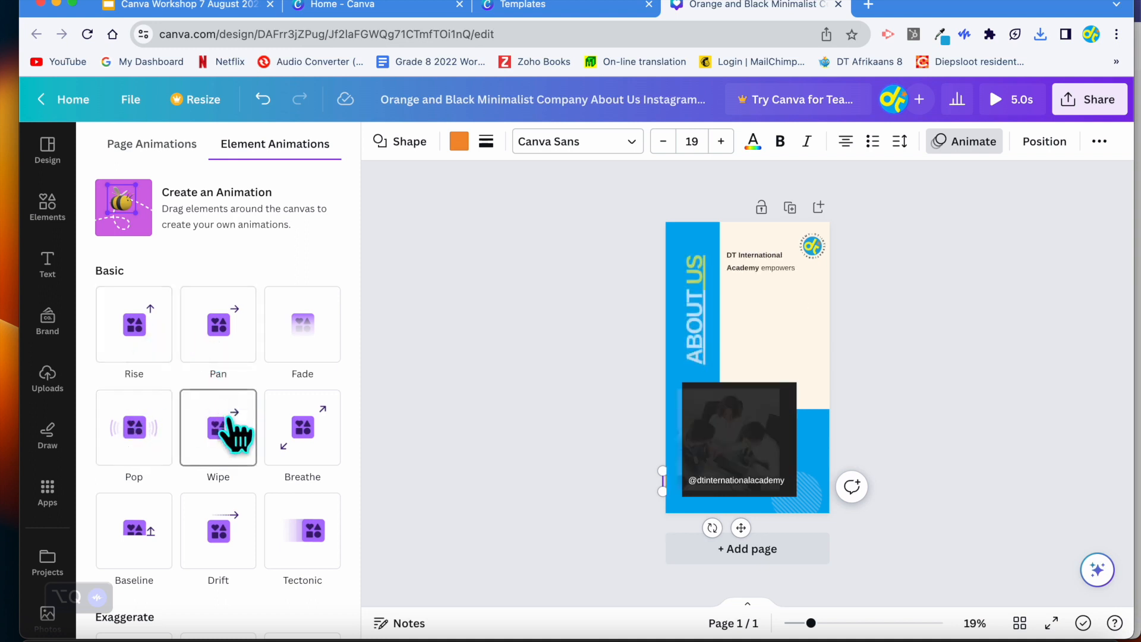
{"action": "left_click", "coordinate": [230, 421]}
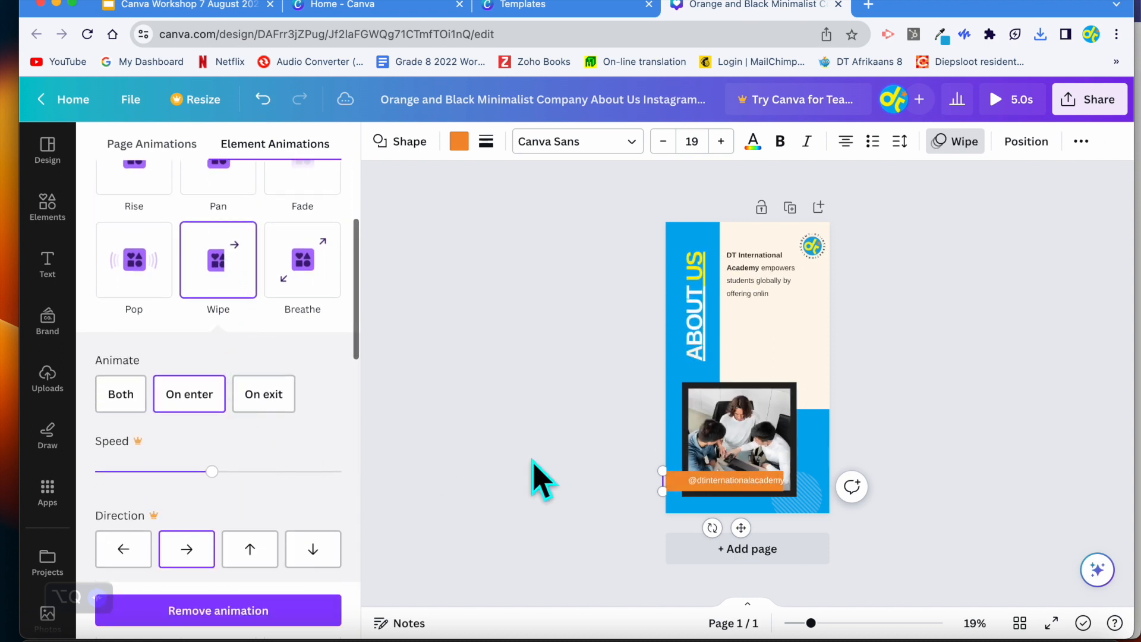
{"action": "key", "text": "Escape"}
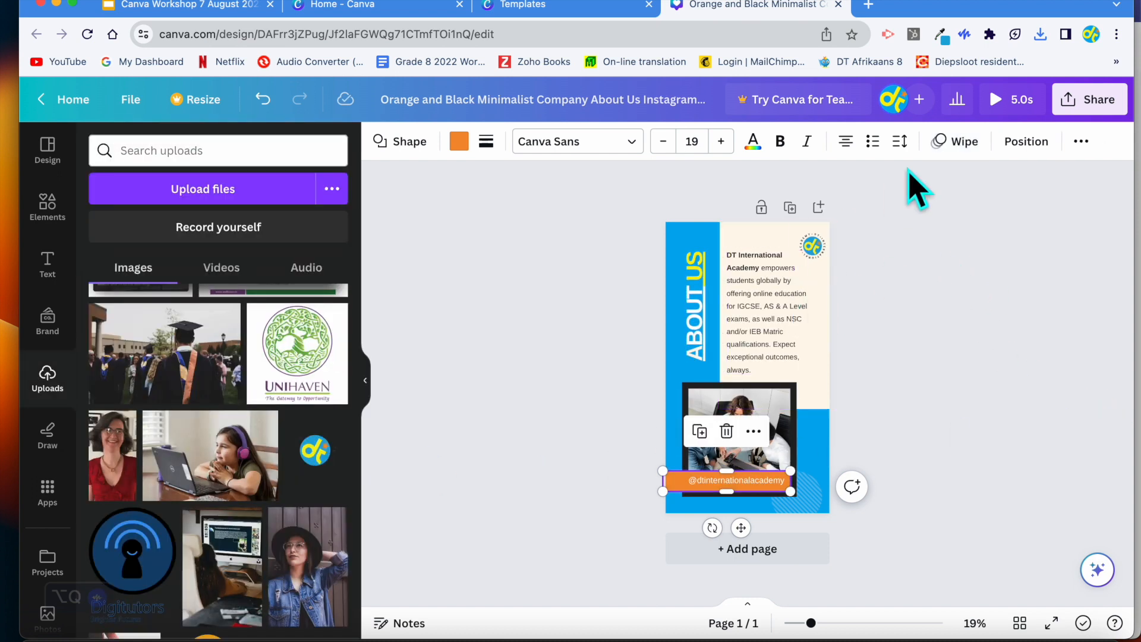
Step: Play the animated About Us story in the full preview and close the preview
{"action": "scroll", "coordinate": [950, 260], "scroll_direction": "up", "scroll_amount": 3}
{"action": "scroll", "coordinate": [951, 260], "scroll_direction": "down", "scroll_amount": 2}
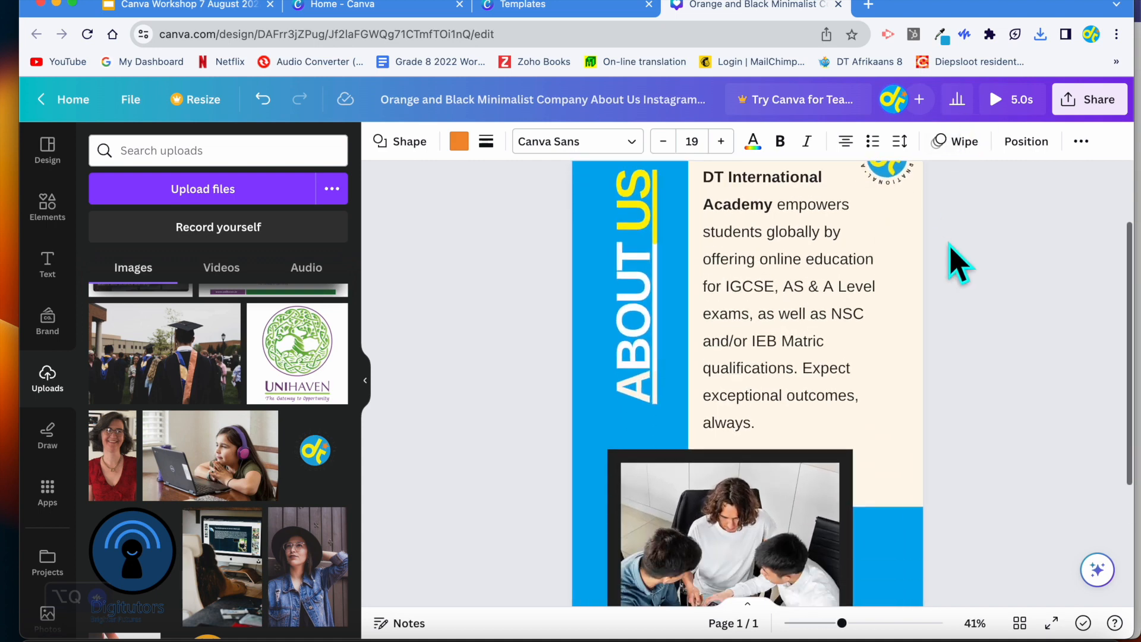
{"action": "scroll", "coordinate": [954, 261], "scroll_direction": "down", "scroll_amount": 2}
{"action": "scroll", "coordinate": [951, 259], "scroll_direction": "down", "scroll_amount": 1}
{"action": "scroll", "coordinate": [950, 259], "scroll_direction": "up", "scroll_amount": 2}
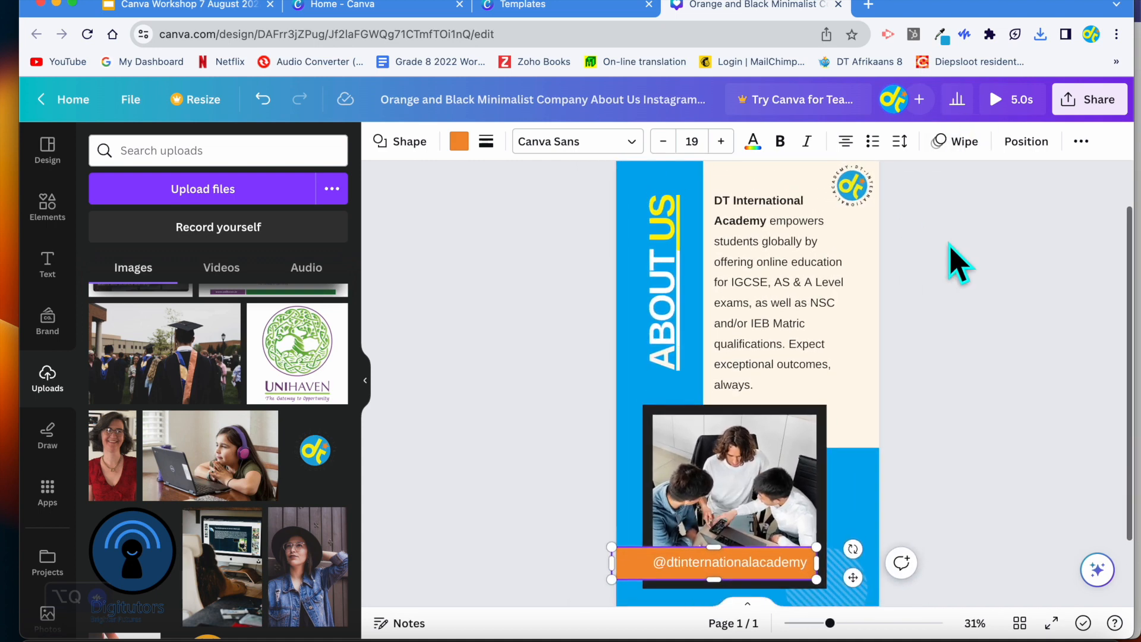
{"action": "left_click", "coordinate": [996, 108]}
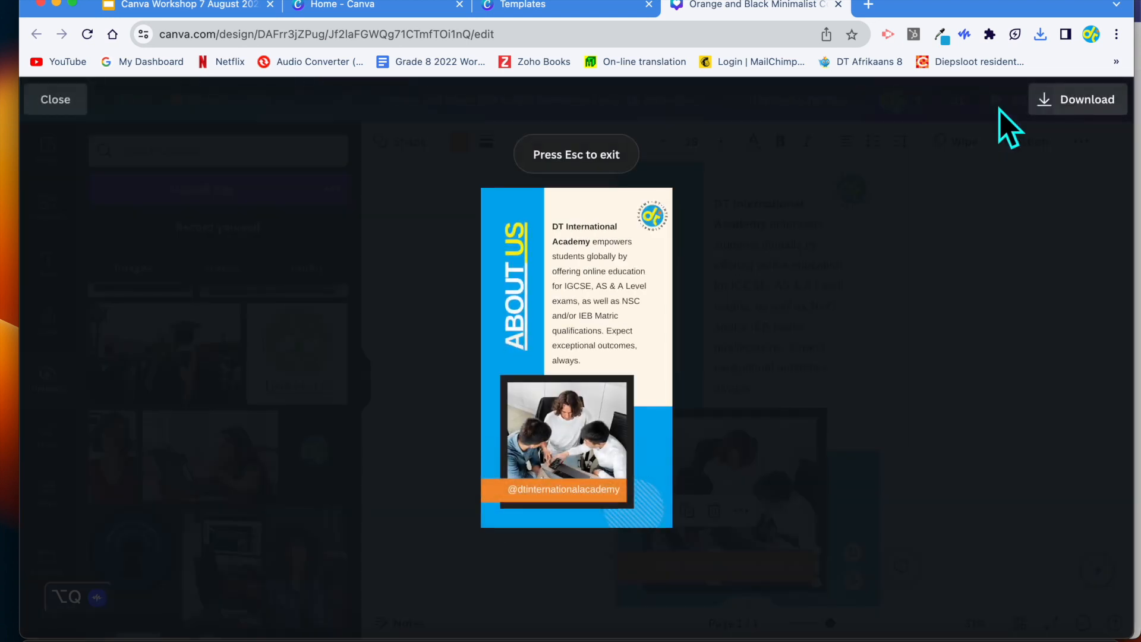
{"action": "left_click", "coordinate": [76, 106]}
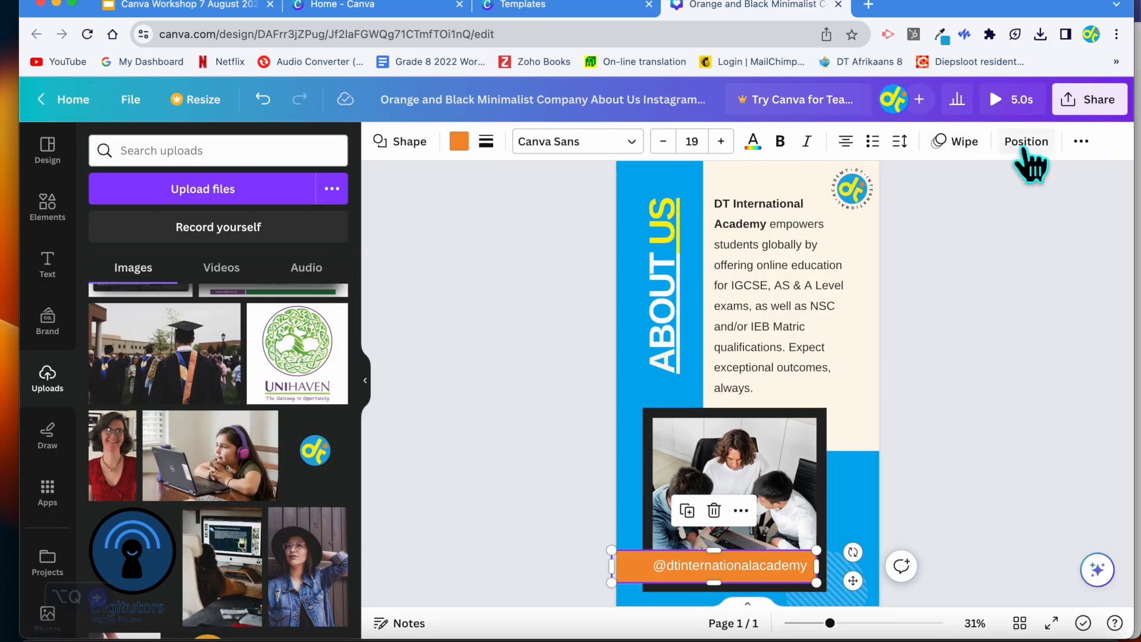
{"action": "left_click", "coordinate": [1082, 143]}
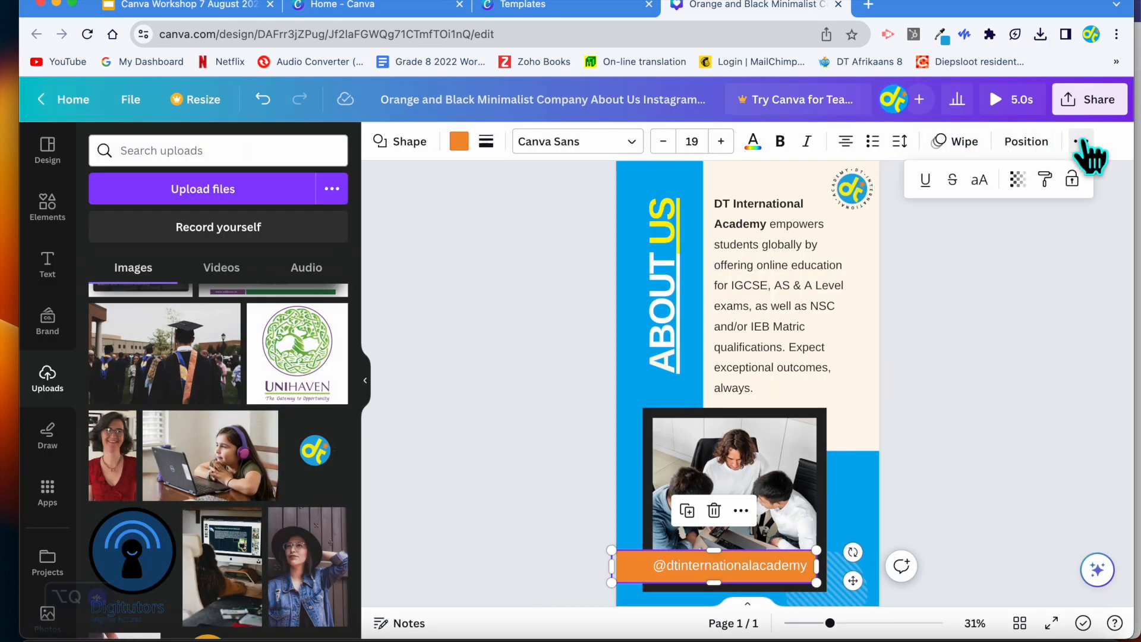
{"action": "left_click", "coordinate": [1083, 146]}
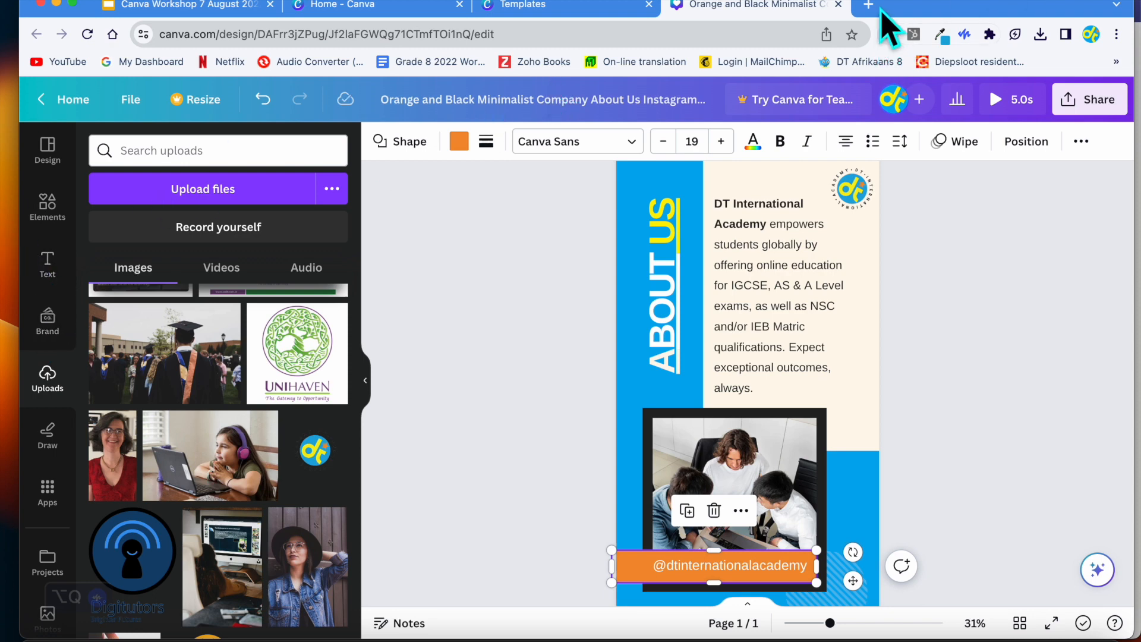
Step: Search Google for "danosongs" in a new browser tab
{"action": "left_click", "coordinate": [868, 5]}
{"action": "left_click", "coordinate": [565, 34]}
{"action": "type", "text": "danosongs"}
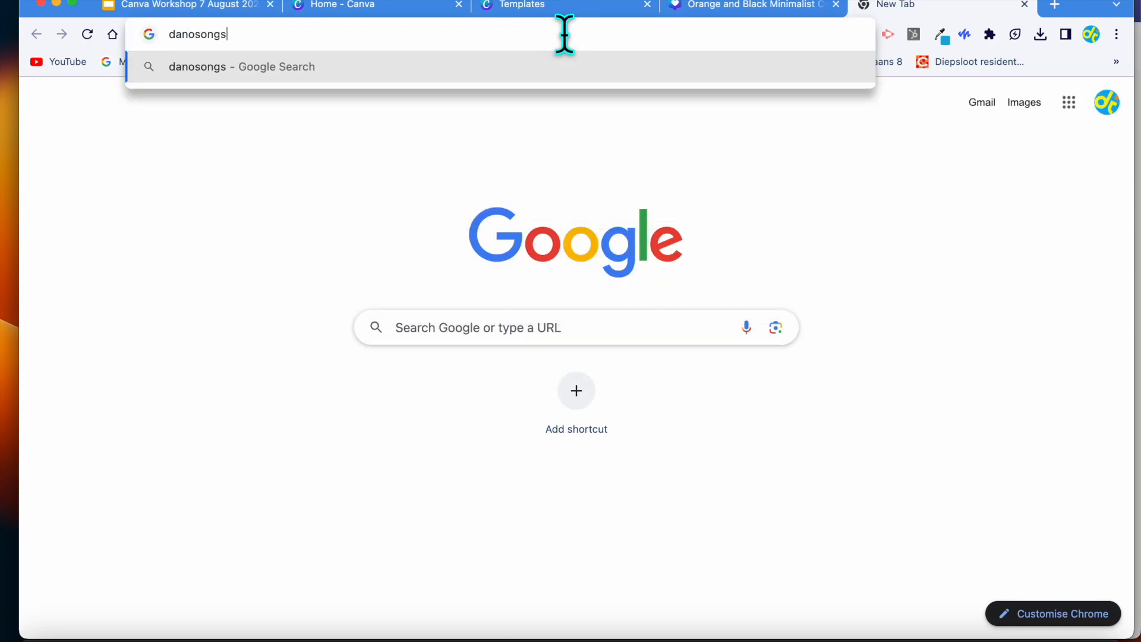
{"action": "key", "text": "Return"}
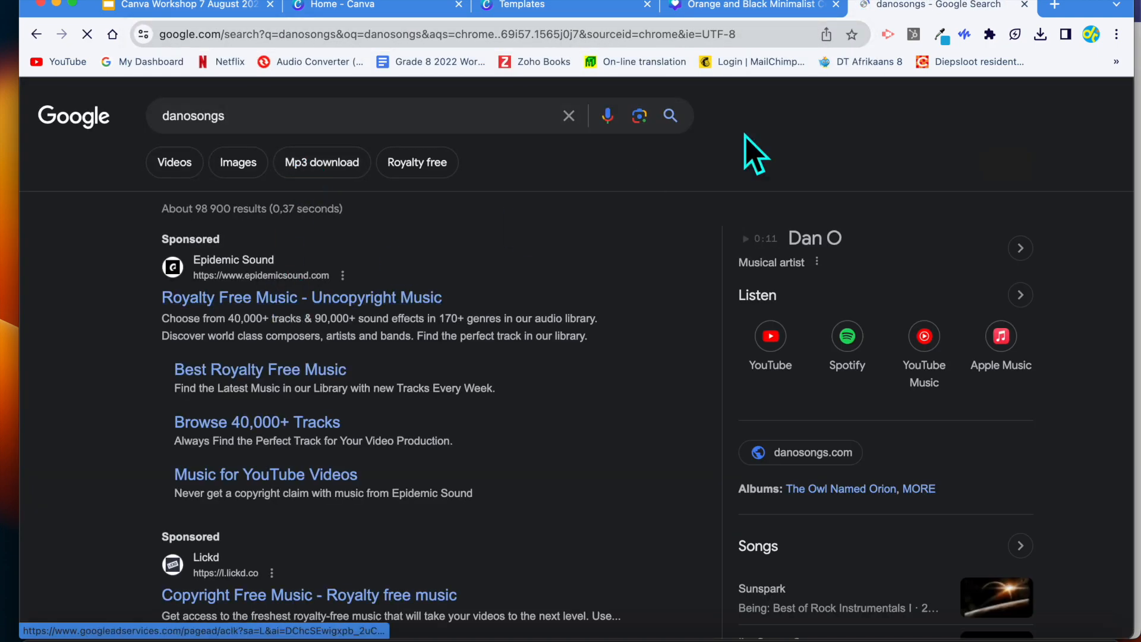
Step: Switch back to the Canva design and add the uploaded audio track "Danosongs - Bright Brazil.wav" to it
{"action": "left_click", "coordinate": [707, 11]}
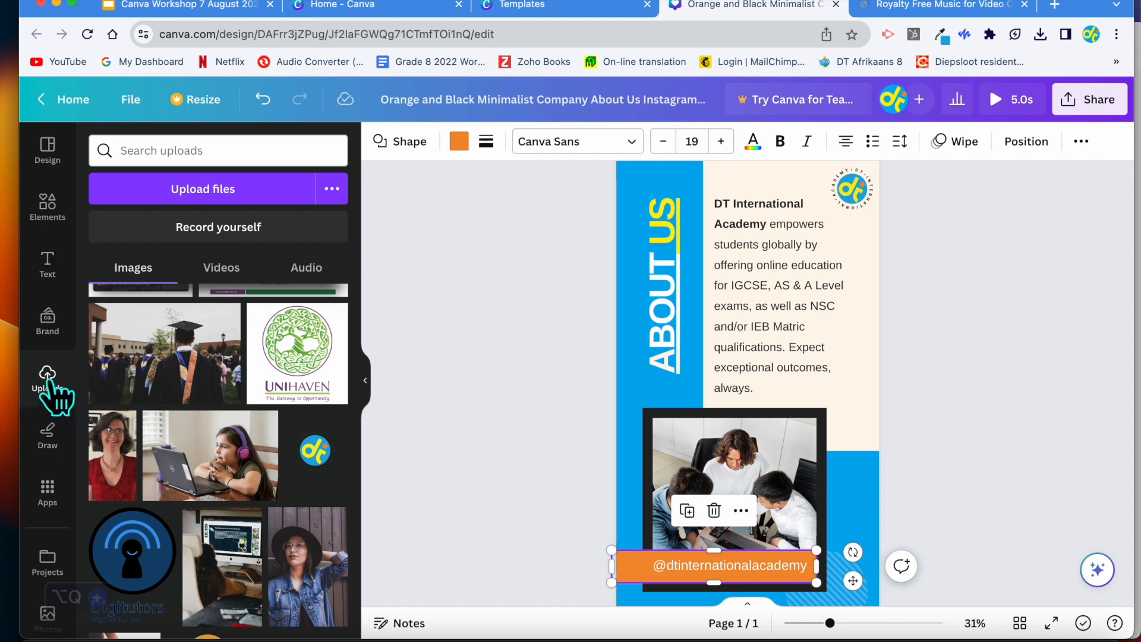
{"action": "left_click", "coordinate": [305, 268]}
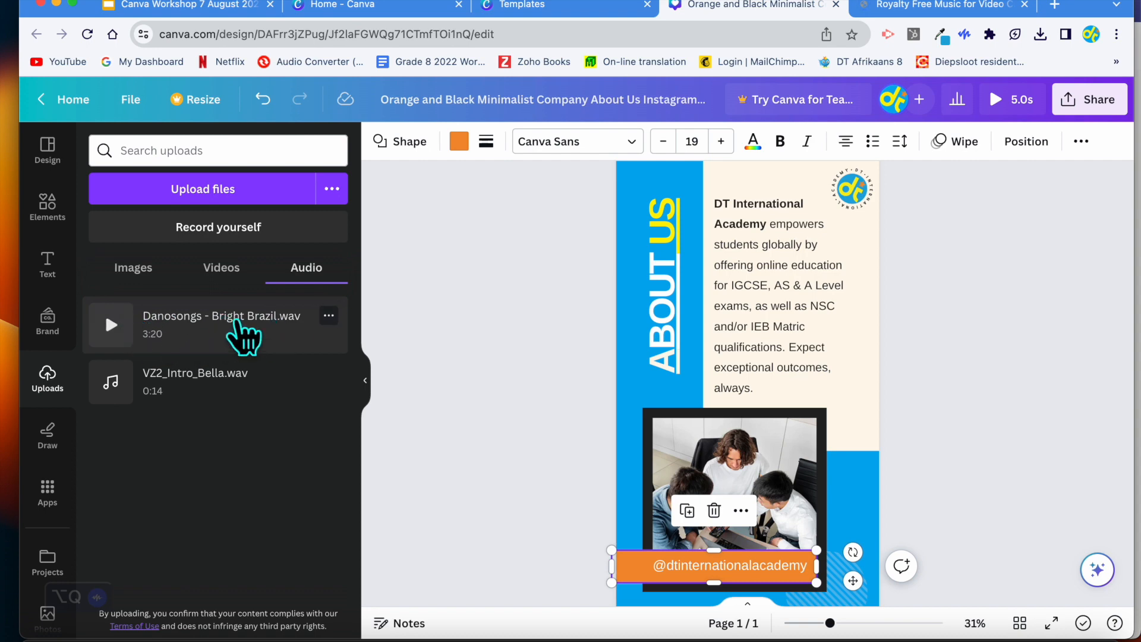
{"action": "left_click", "coordinate": [192, 324]}
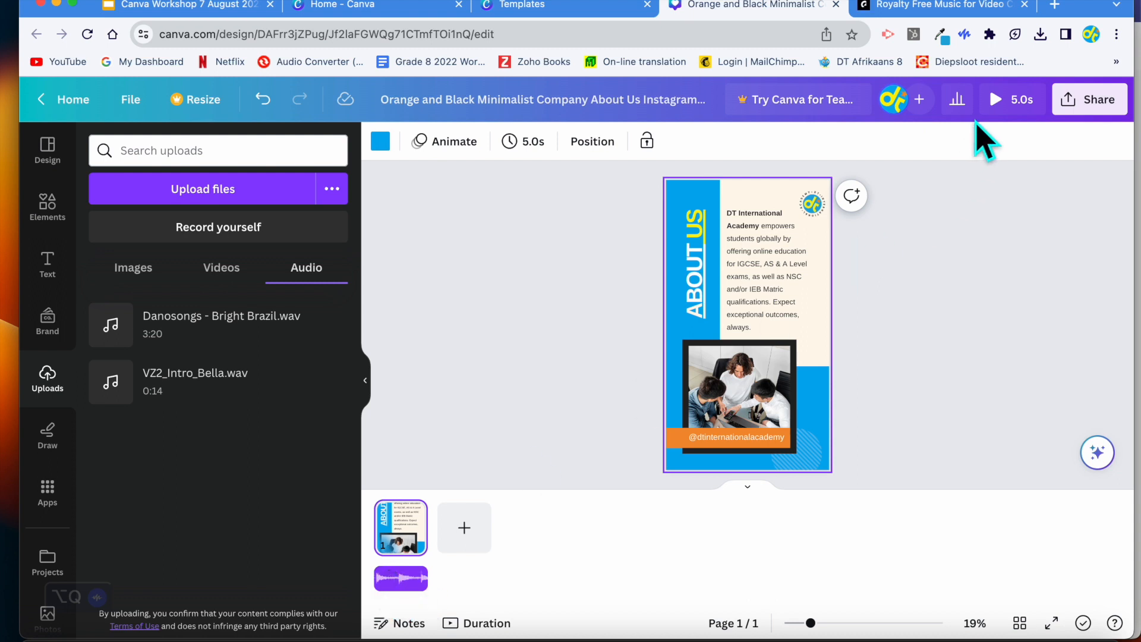
Step: Preview the animated story with its music track and close the preview
{"action": "left_click", "coordinate": [1000, 118]}
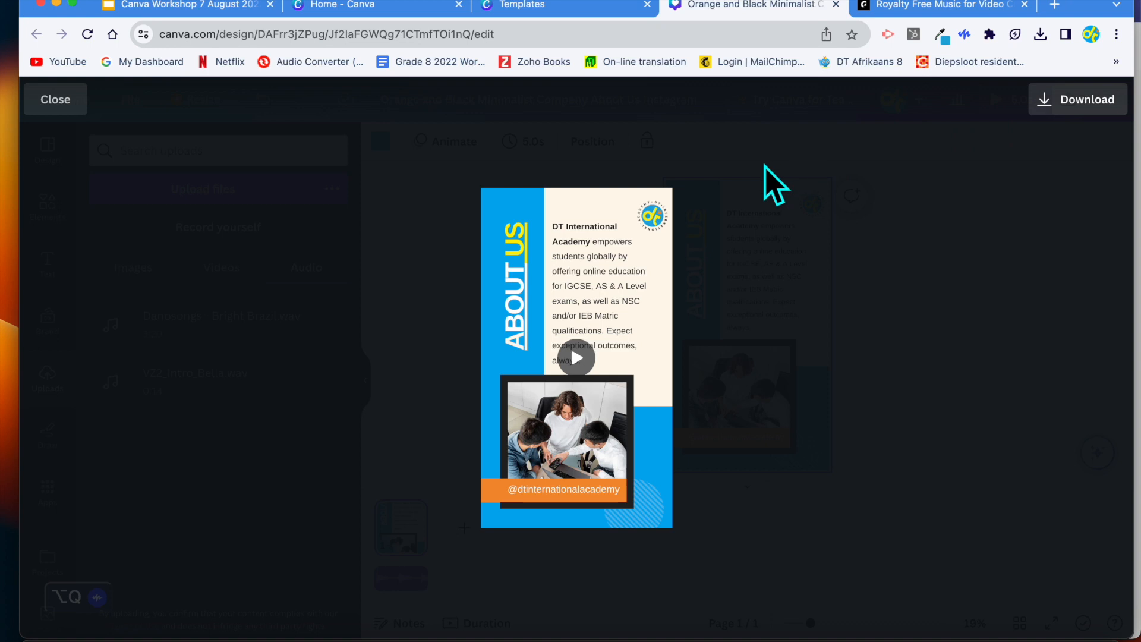
{"action": "left_click", "coordinate": [69, 101]}
{"action": "mouse_move", "coordinate": [423, 515]}
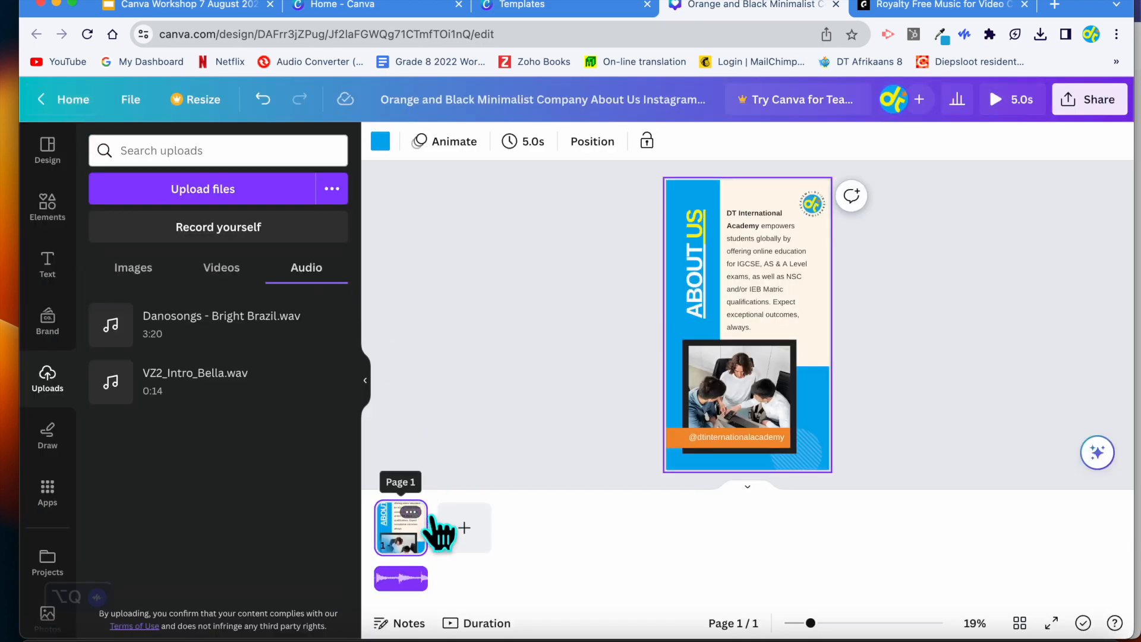
{"action": "left_click", "coordinate": [410, 513]}
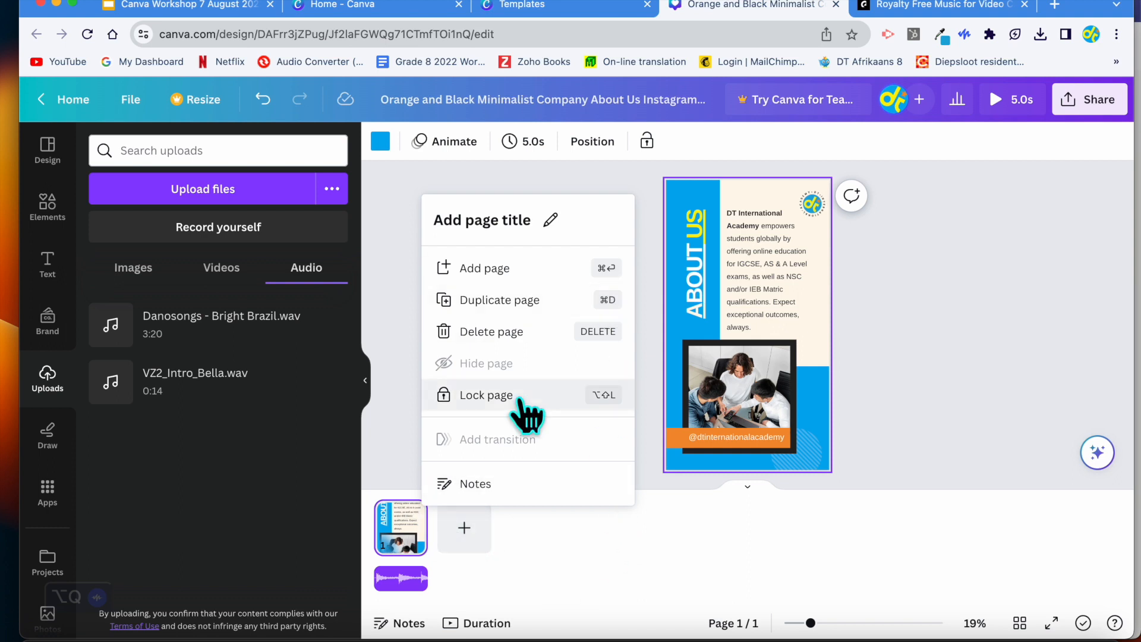
{"action": "left_click", "coordinate": [672, 521]}
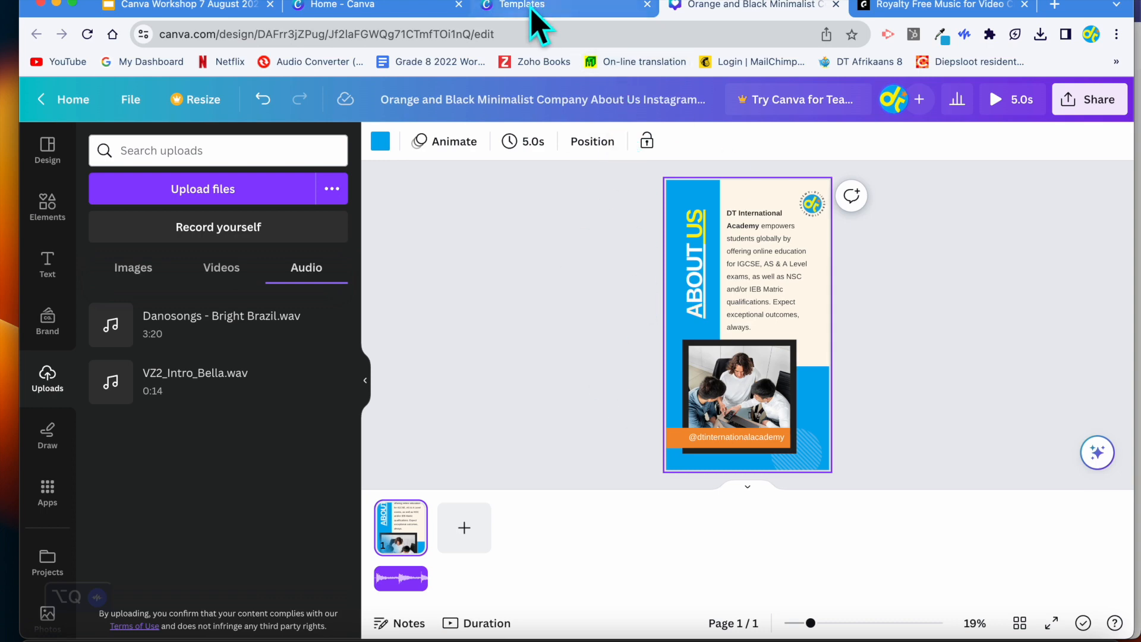
Step: Switch to the "Canva Workshop 7 August 2023" Google Slides presentation and start the slideshow from the slide "5. Utilising Canva's Features"
{"action": "left_click", "coordinate": [531, 7]}
{"action": "left_click", "coordinate": [385, 12]}
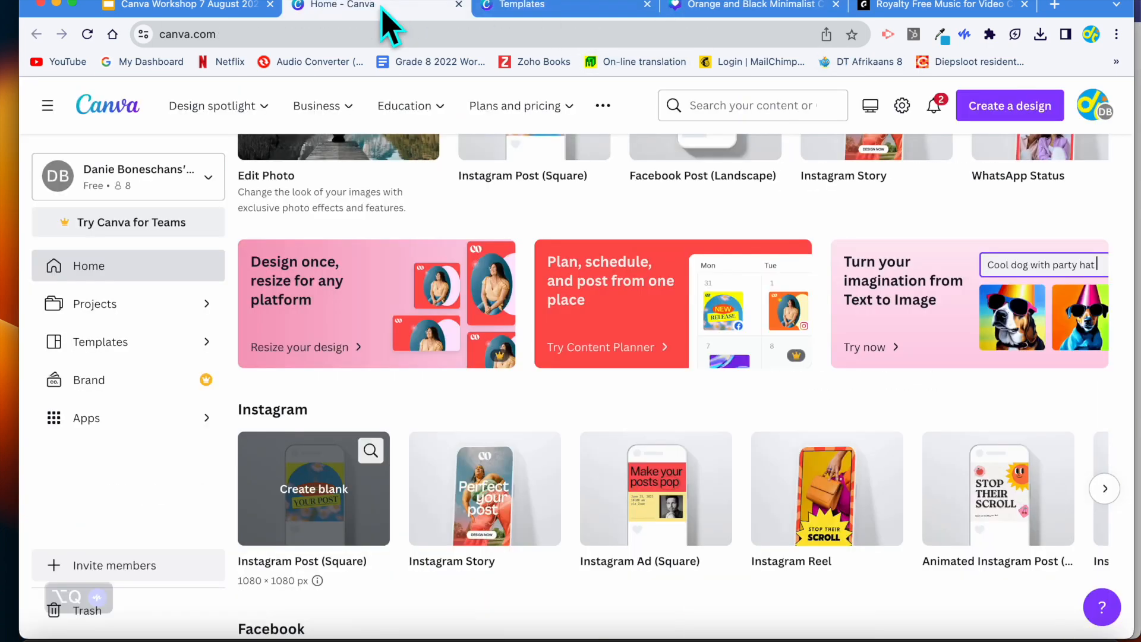
{"action": "left_click", "coordinate": [178, 8]}
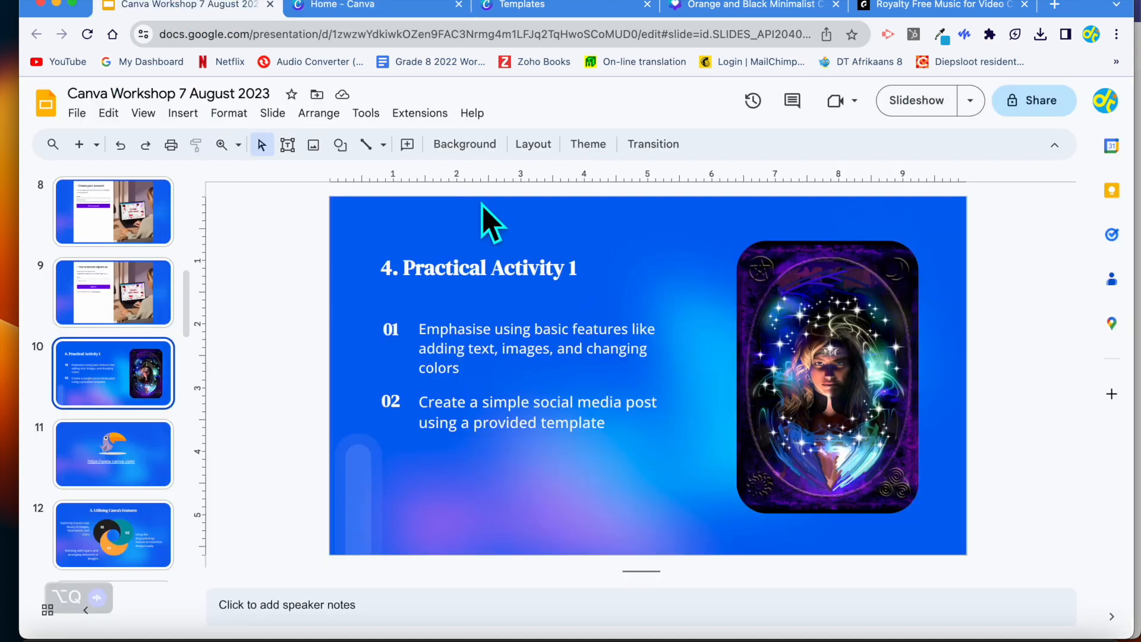
{"action": "key", "text": "Down"}
{"action": "key", "text": "Down"}
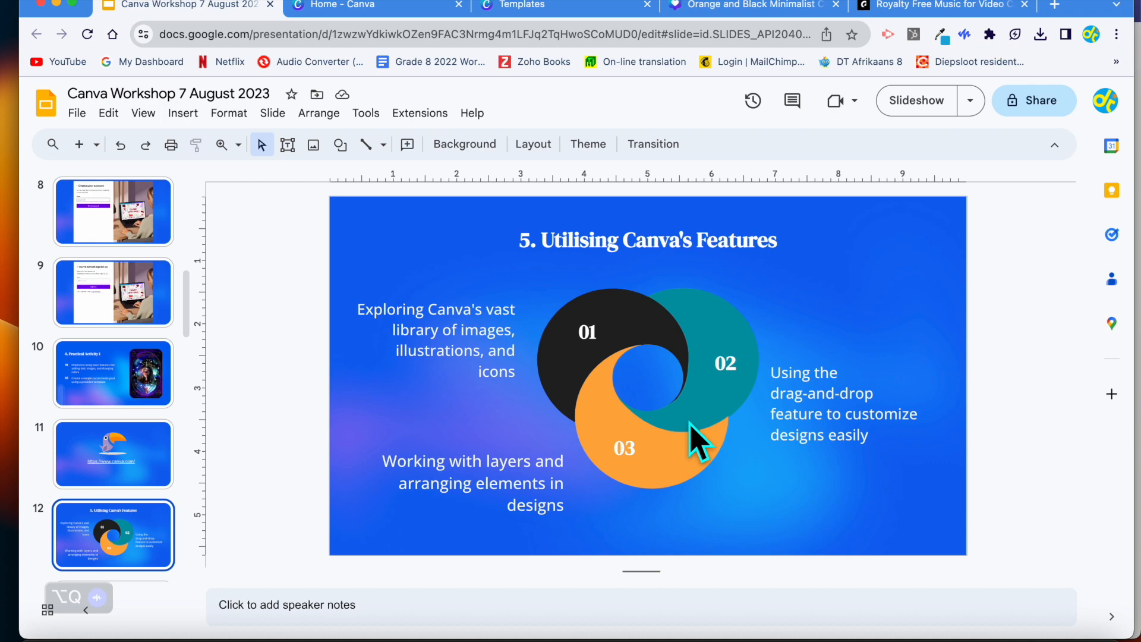
{"action": "left_click", "coordinate": [142, 114]}
{"action": "left_click", "coordinate": [169, 141]}
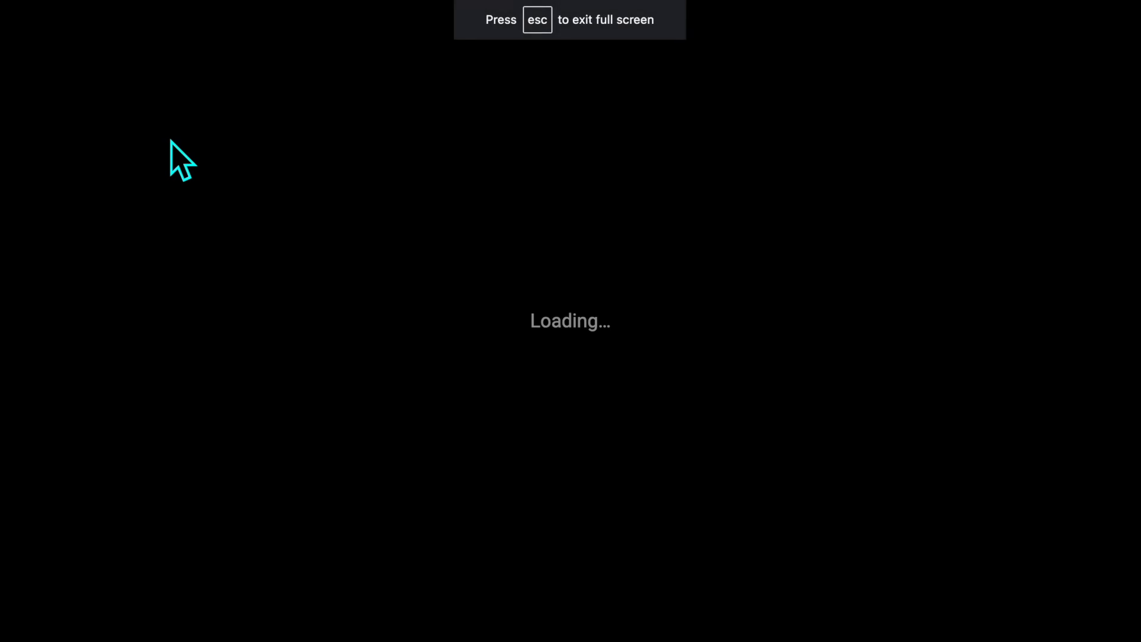